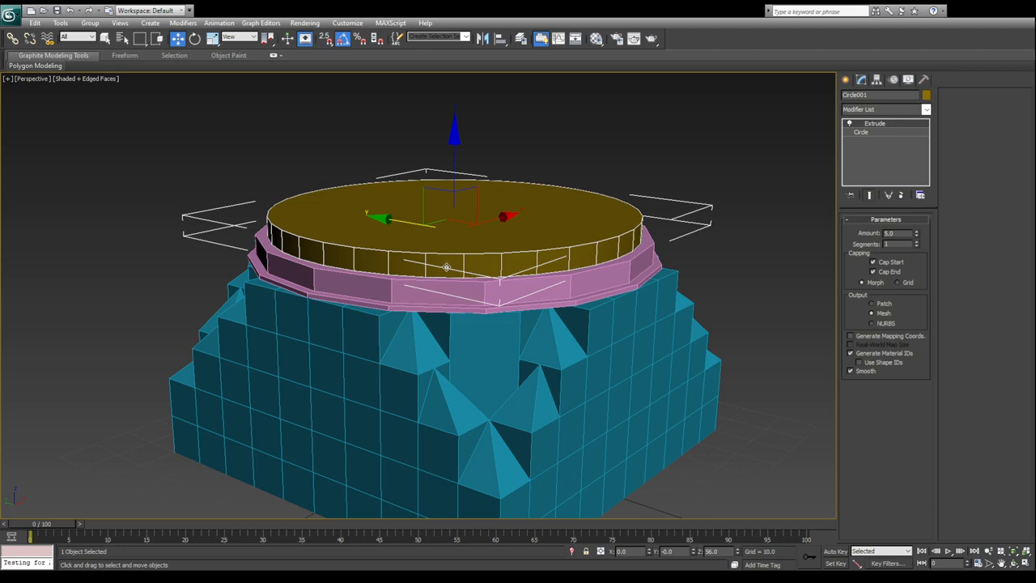
- Examine the stacked discs on top of the stepped base from several angles and check the pink disc's N-gon parameters
scroll(468, 275, "up", 3)
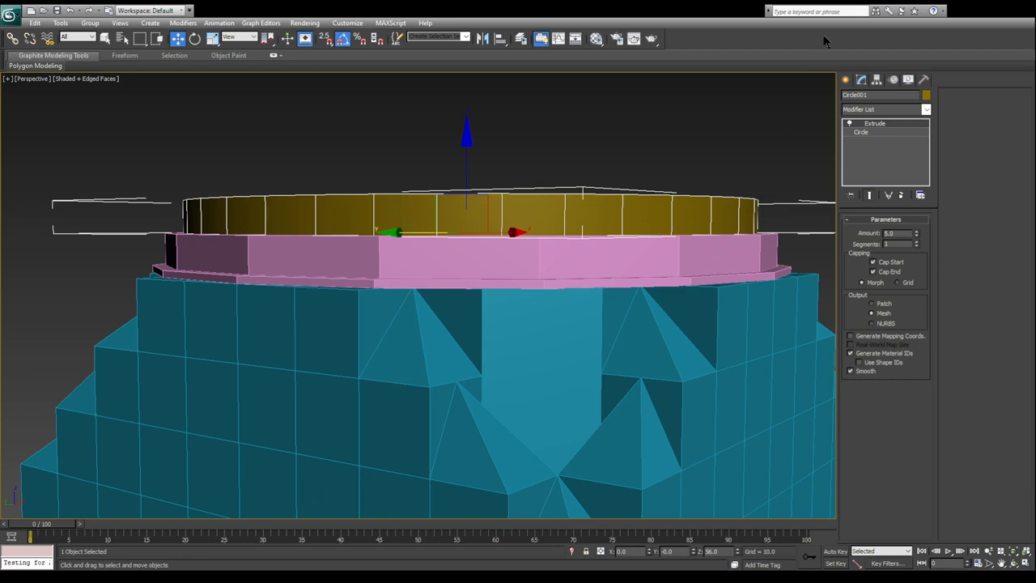
middle_click_drag(612, 293, 587, 294, "alt")
scroll(649, 267, "down", 3)
key("alt+z")
left_click_drag(438, 268, 438, 241)
key("w")
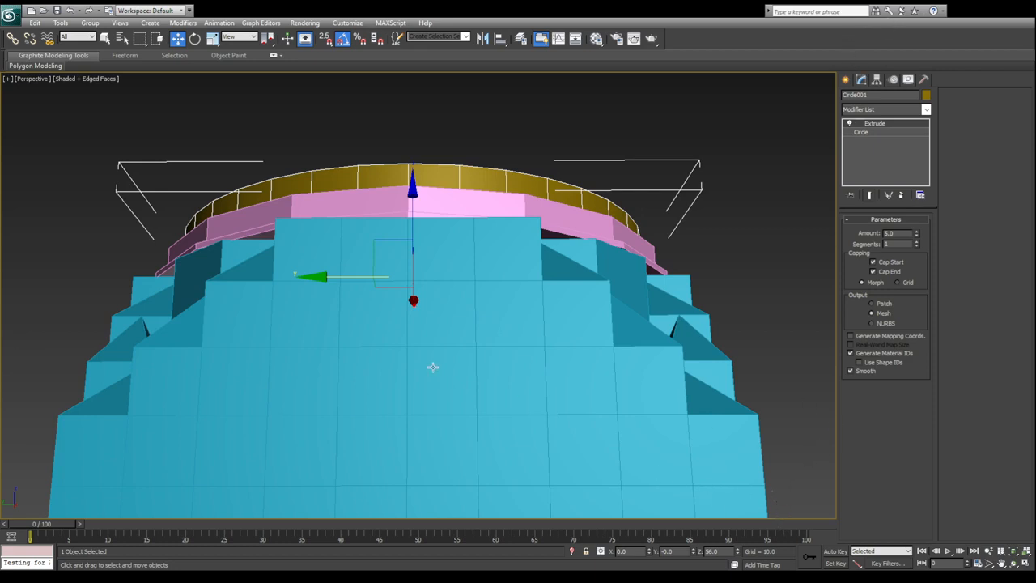
left_click(458, 202)
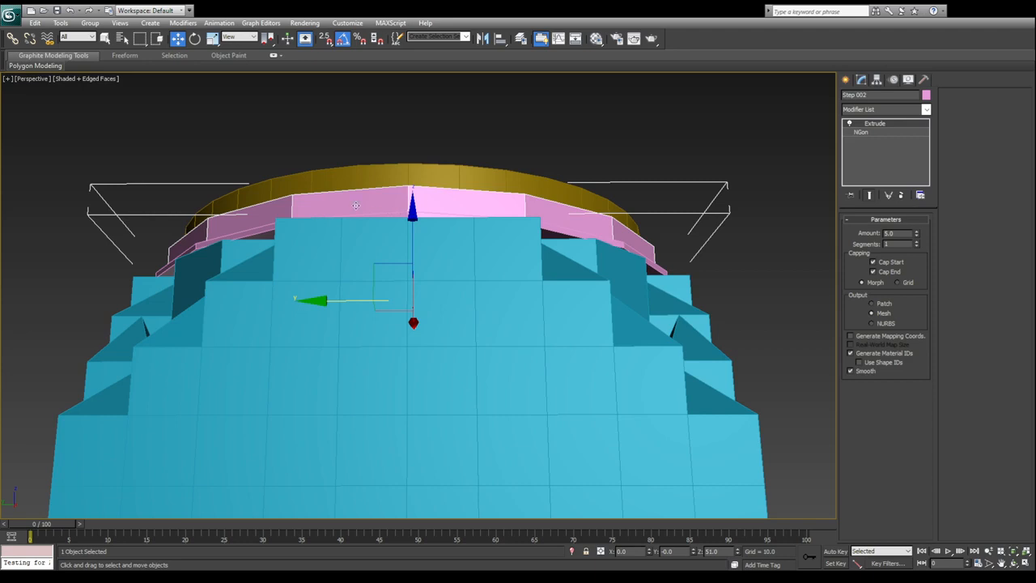
middle_click_drag(395, 209, 579, 284, "alt")
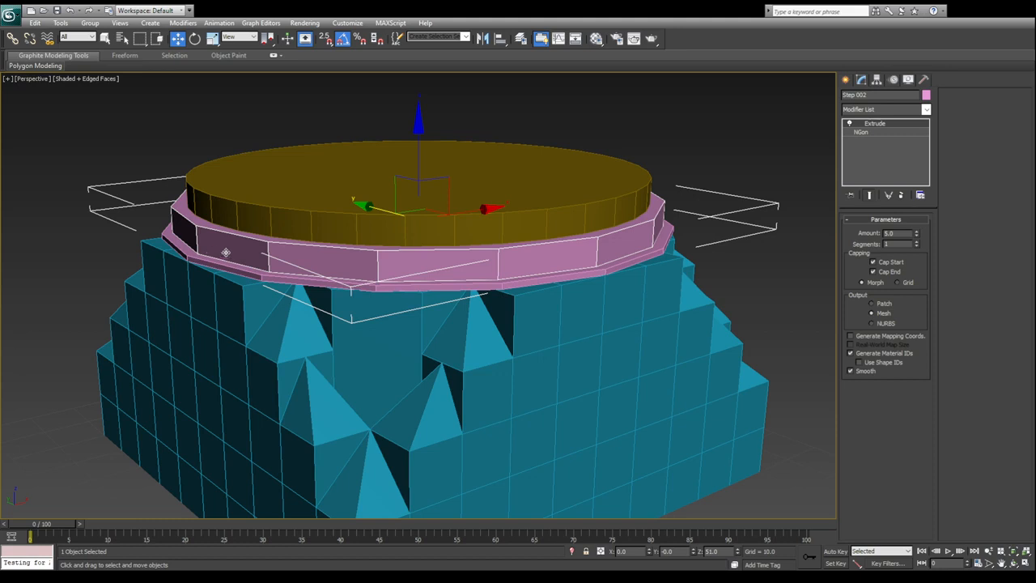
left_click(894, 133)
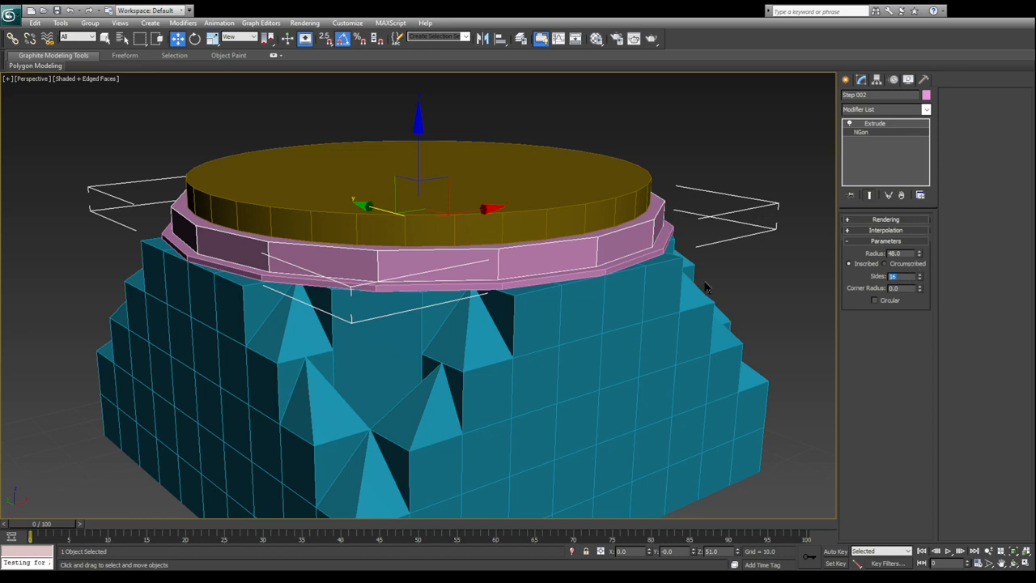
middle_click_drag(311, 295, 304, 320)
left_click(293, 321)
left_click(302, 307)
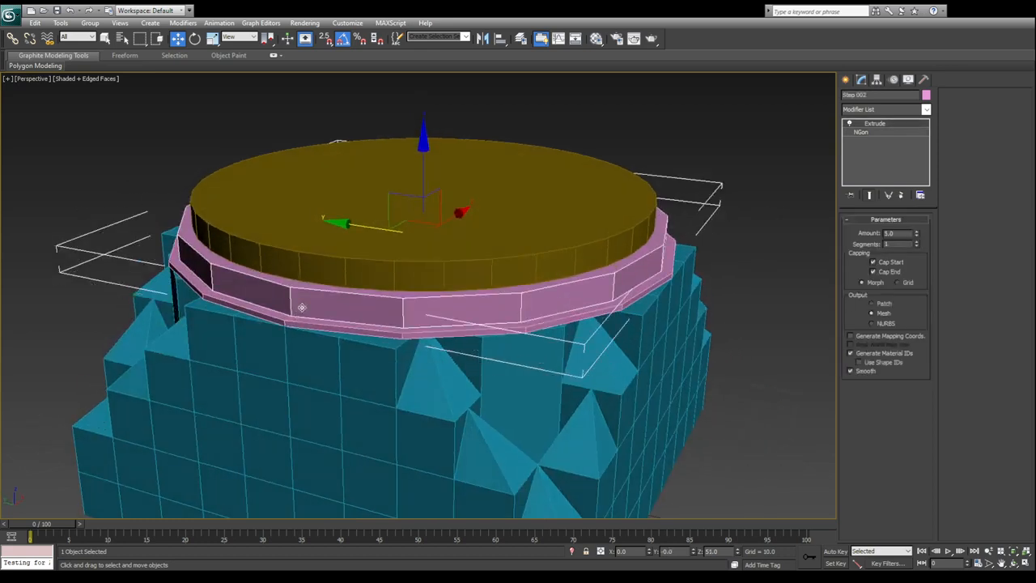
left_click(353, 270)
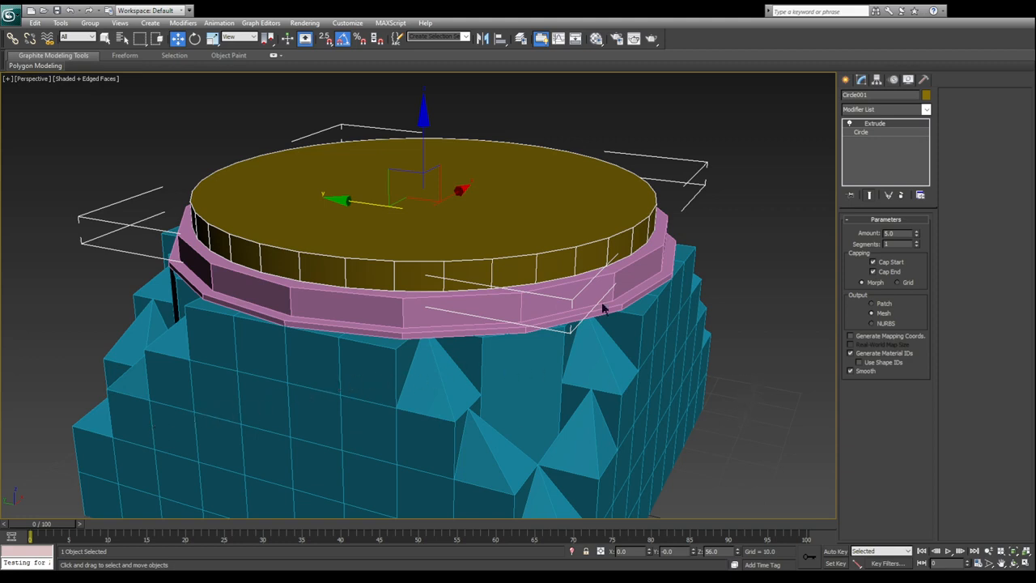
left_click(417, 306)
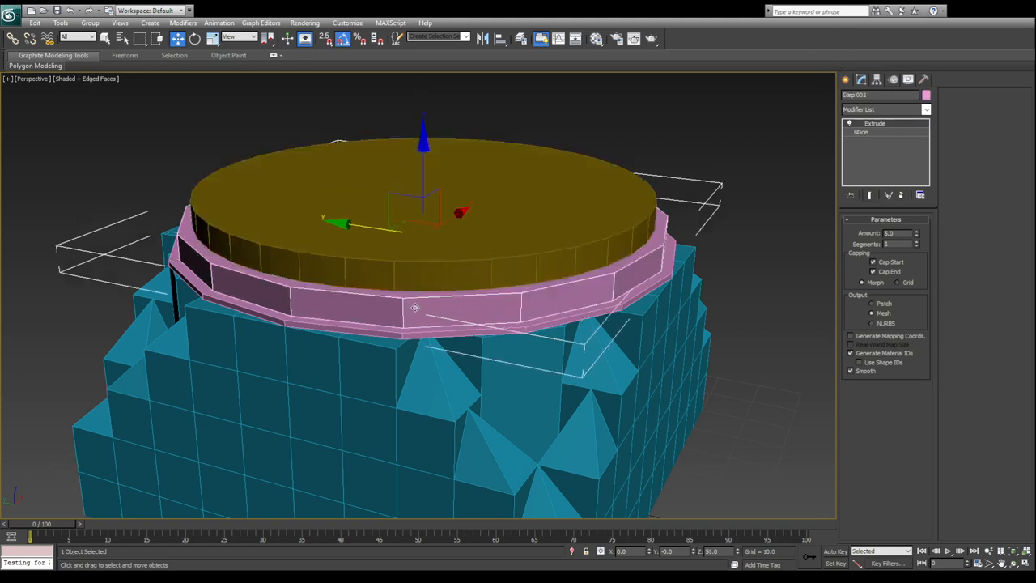
- Move the gold circular disc off the base, about 101 units along the negative Y axis
left_click(510, 278)
left_click_drag(374, 204, 816, 226)
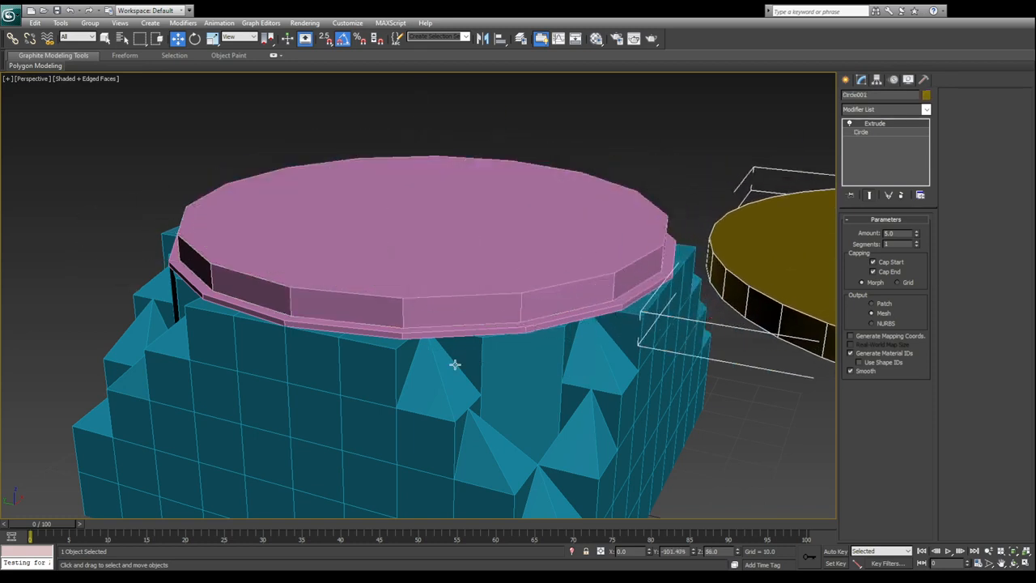
left_click(398, 272)
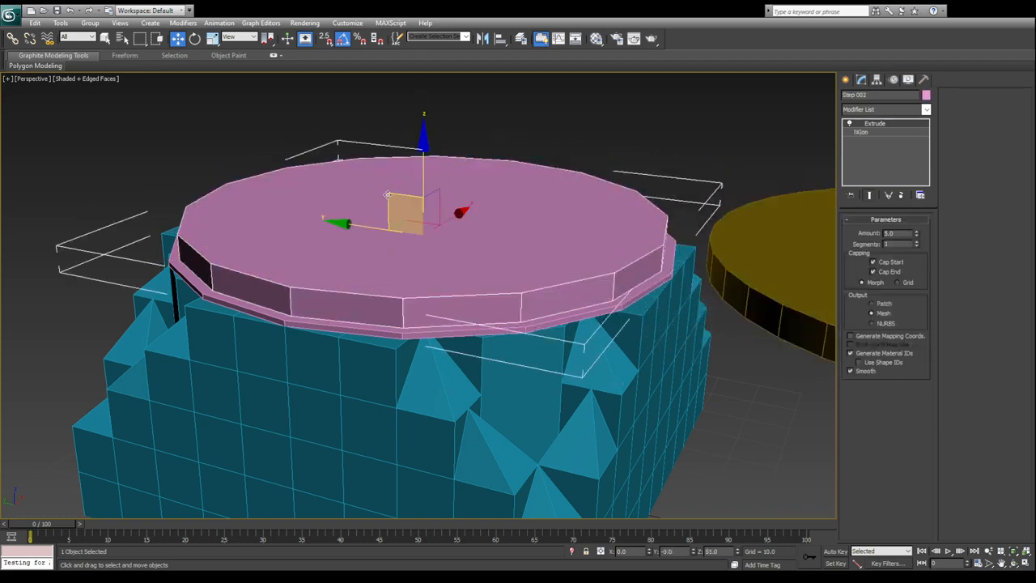
- Show all four viewports and move the gold disc about 262 units along X, well clear of the base
key("f")
scroll(409, 275, "down", 4)
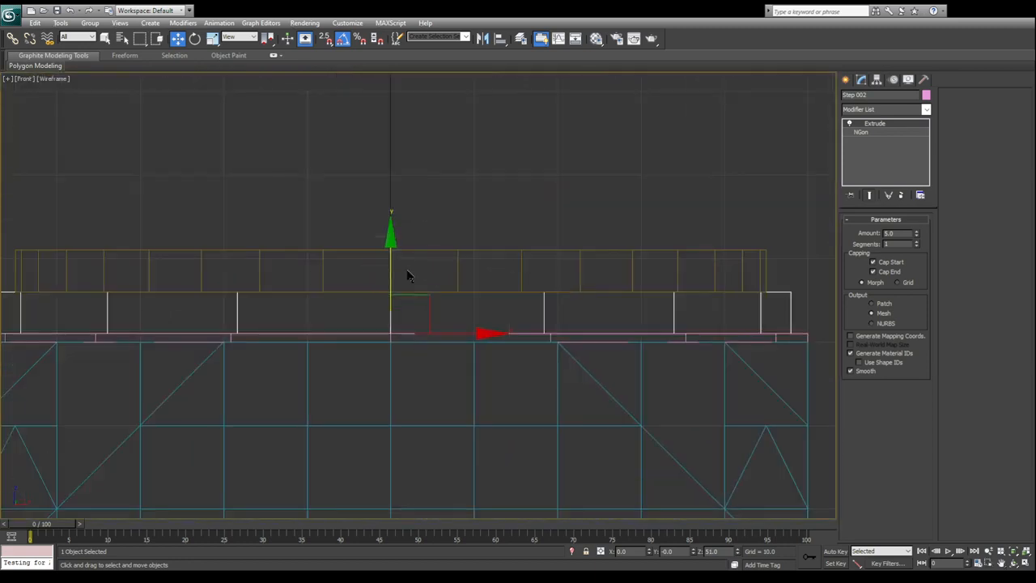
key("alt+w")
left_click(601, 365)
left_click_drag(472, 348, 574, 332)
left_click(616, 136)
left_click_drag(616, 136, 584, 142)
right_click(584, 141)
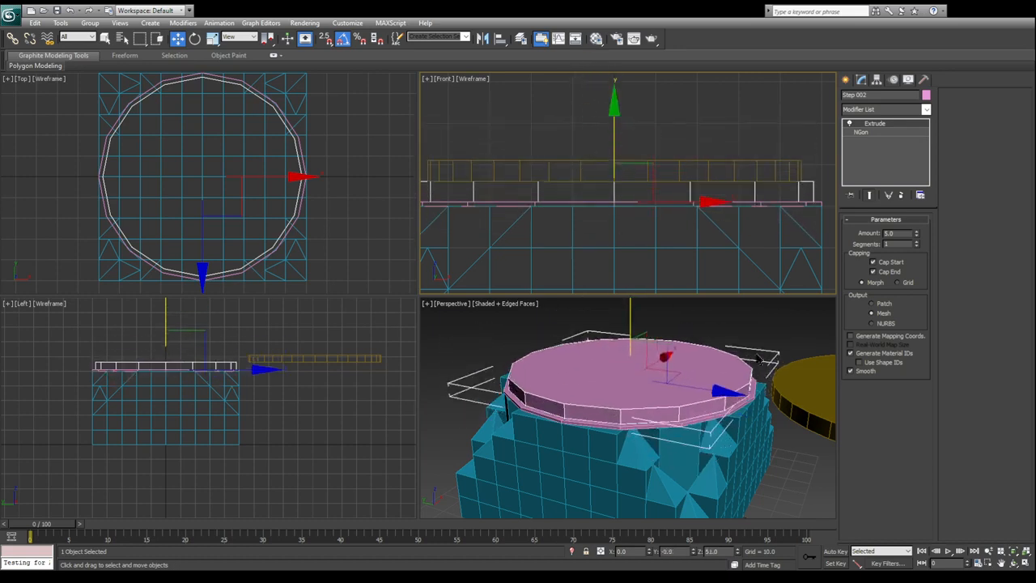
left_click(807, 402)
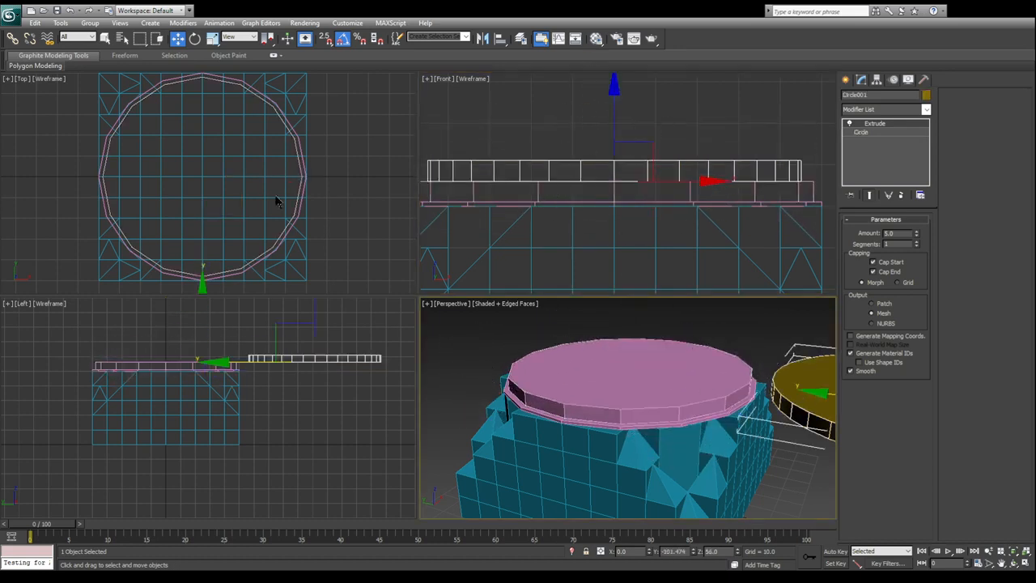
scroll(273, 195, "down", 4)
left_click_drag(263, 255, 456, 256)
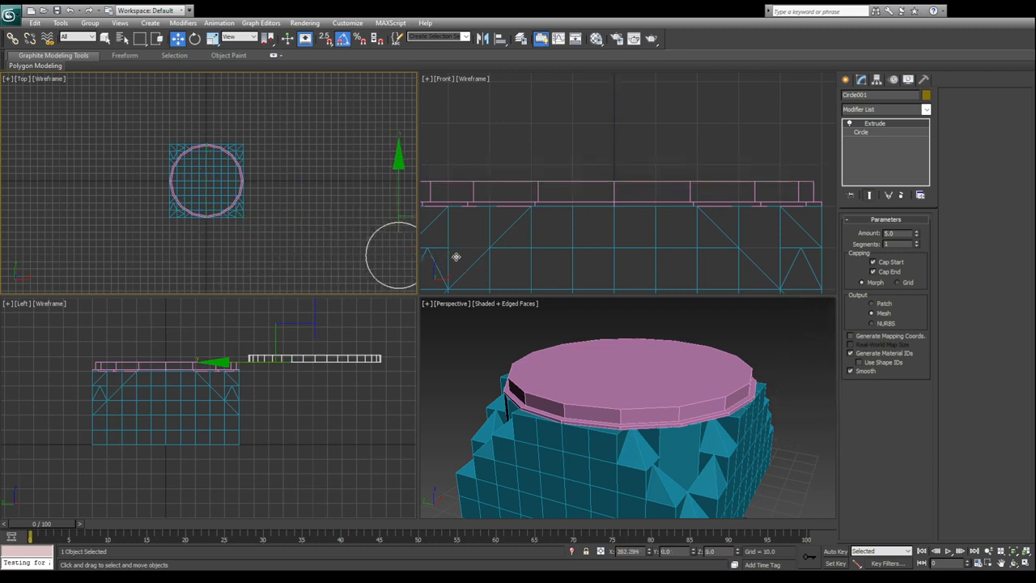
- Copy the pink 16-sided disc straight upward and vertex-snap the copy's underside onto the original's top face
left_click(610, 374)
scroll(607, 197, "up", 4)
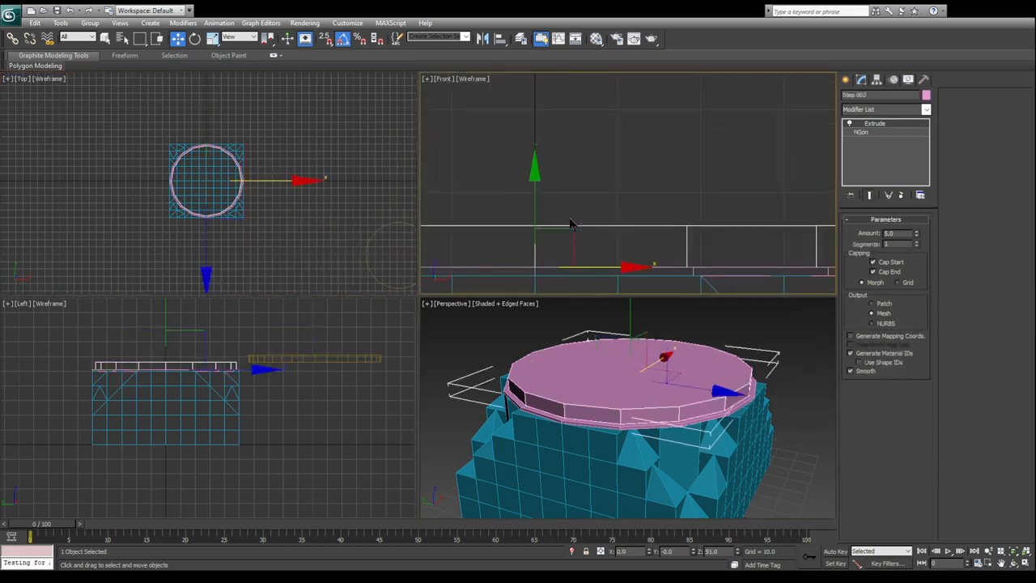
left_click_drag(537, 219, 536, 143, "shift")
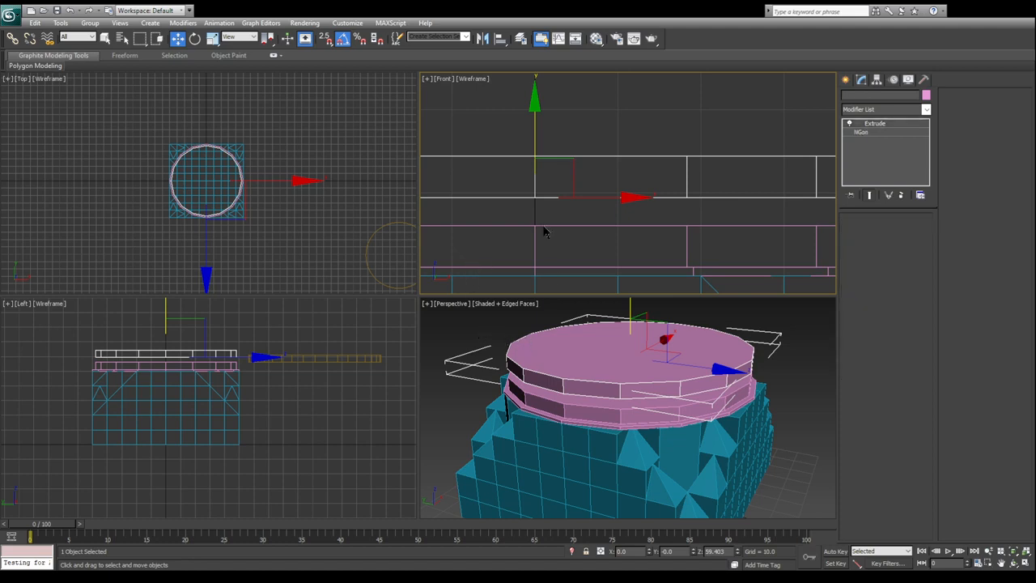
scroll(545, 232, "up", 2)
left_click(324, 38)
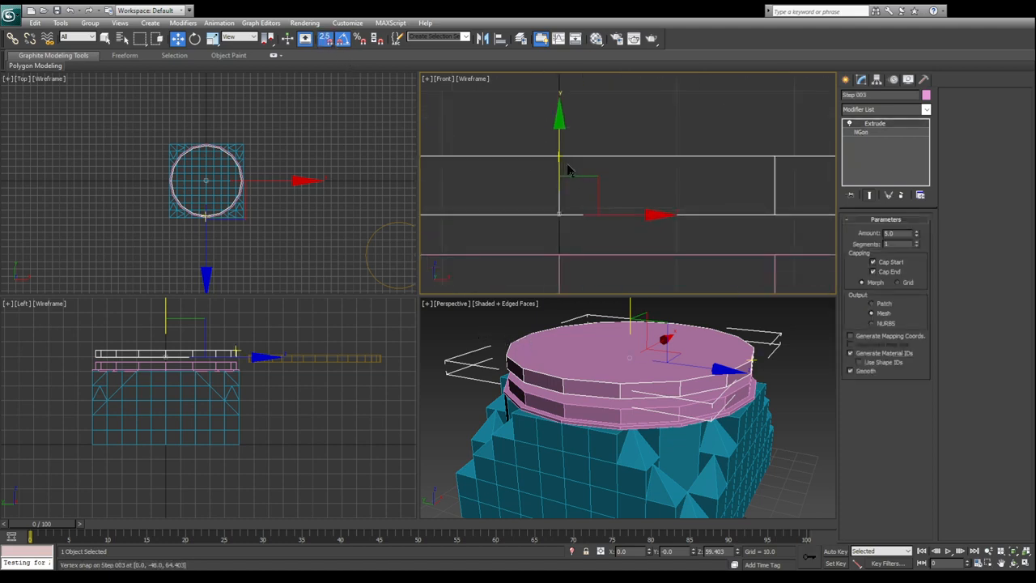
left_click_drag(562, 162, 561, 254)
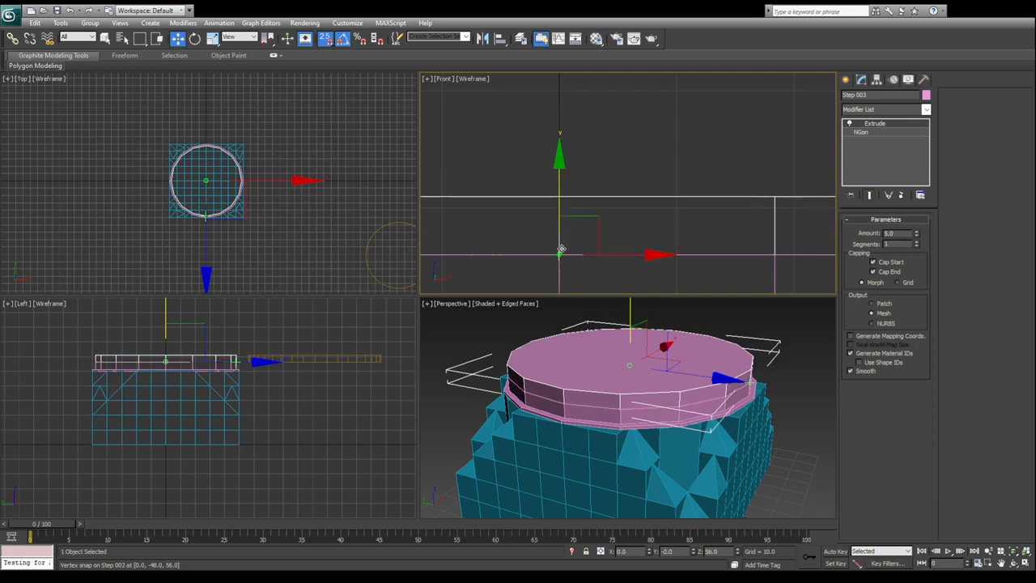
- Set the copied disc's extrusion amount to 1
left_click(886, 132)
left_click(882, 123)
left_click_drag(917, 233, 916, 238)
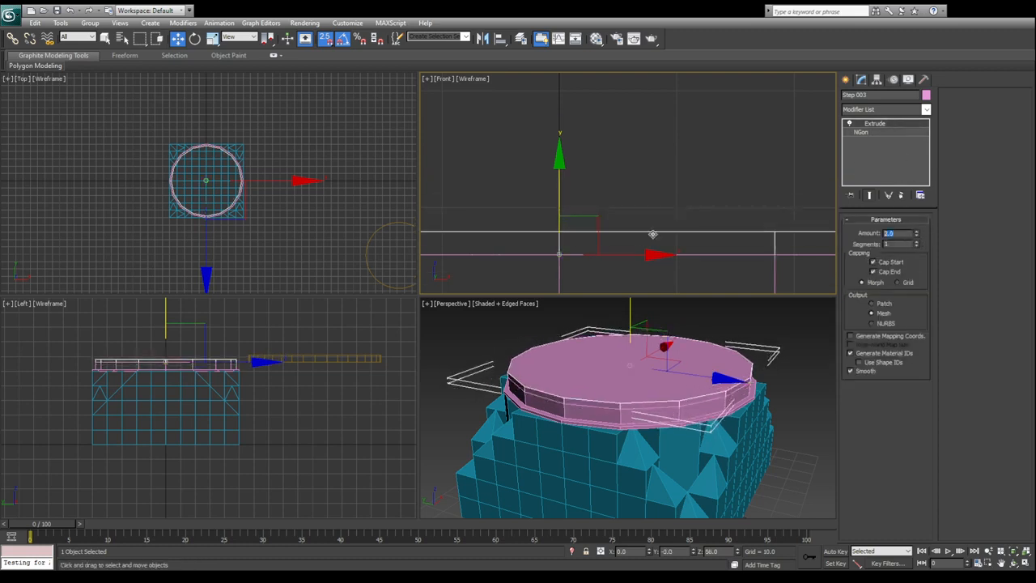
type("1")
key("Return")
middle_click_drag(629, 245, 611, 231)
- Turn off snapping and set the thin top disc's N-gon radius to 49 so it overhangs the disc below
left_click(624, 370)
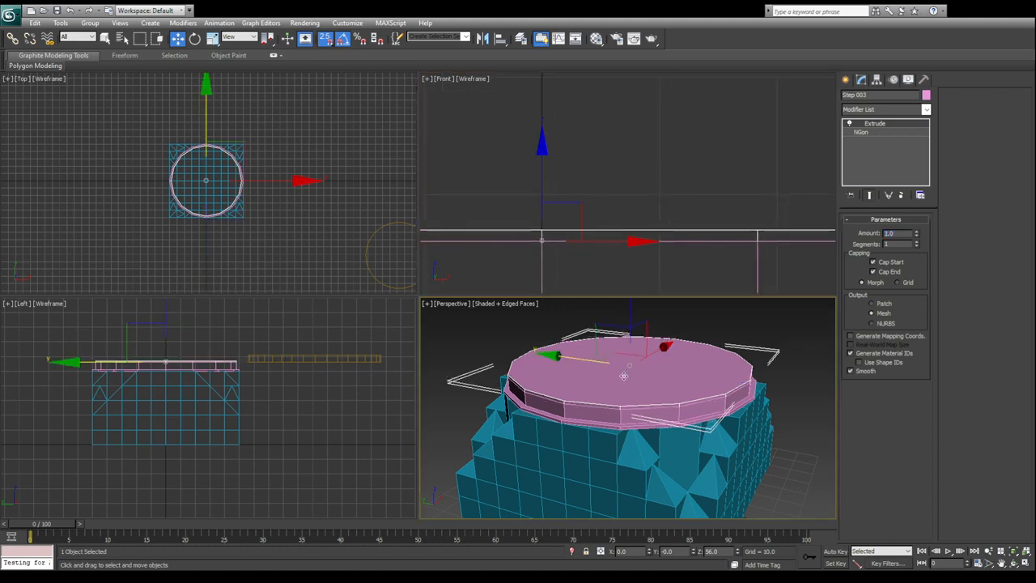
key("alt+w")
scroll(357, 288, "up", 3)
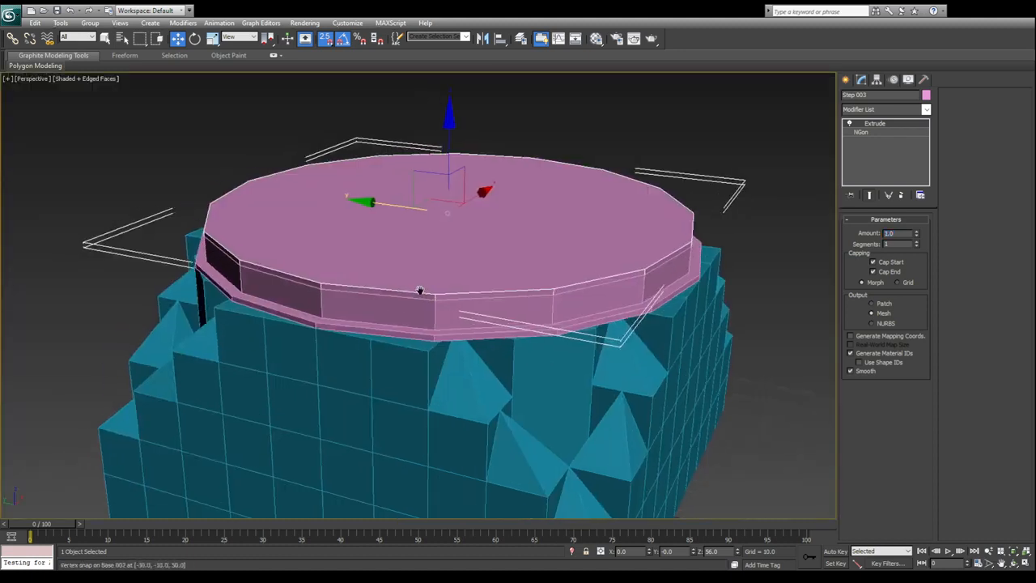
middle_click_drag(445, 301, 446, 238, "alt")
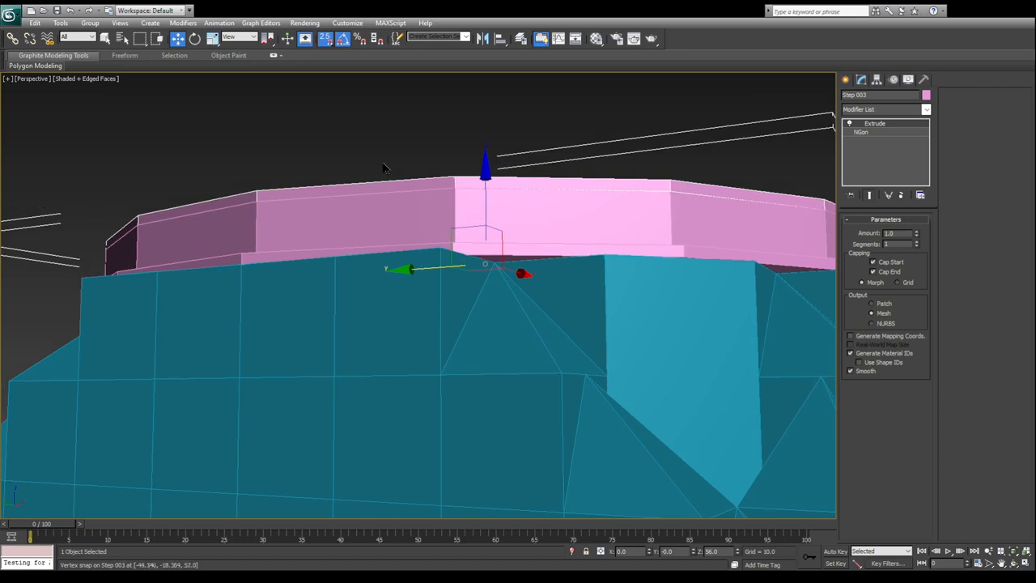
left_click(326, 38)
left_click(865, 132)
left_click_drag(909, 252, 705, 265)
type("48")
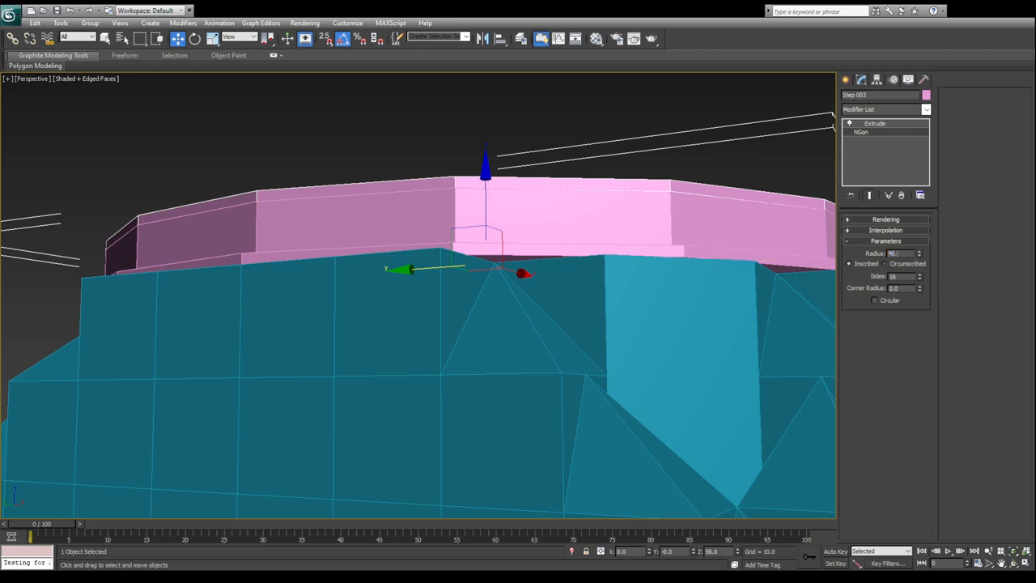
type(".5")
key("Return")
type("49")
key("Return")
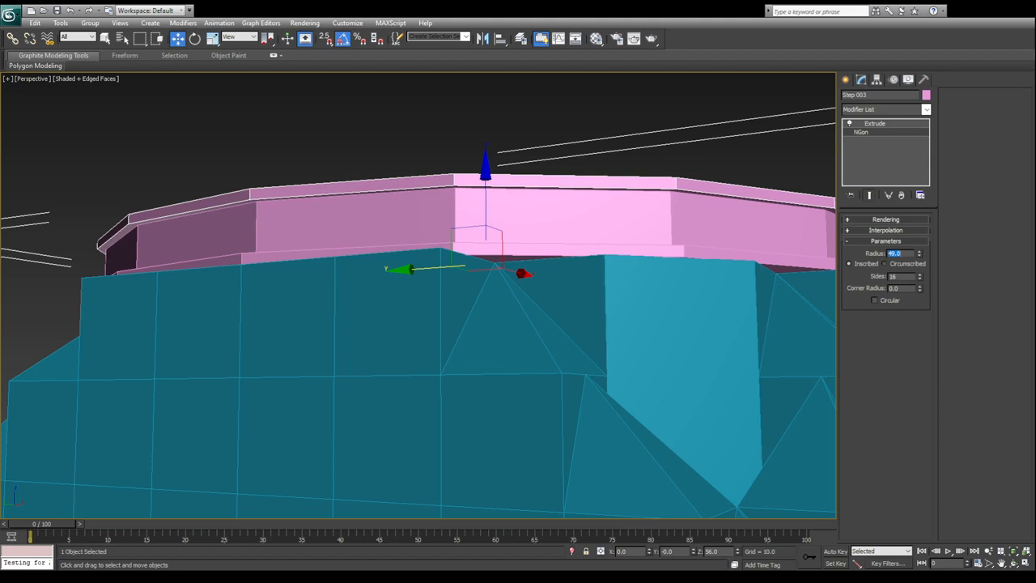
- Change the object colour of the thick disc between the two thin pink rims to blue
middle_click_drag(578, 282, 405, 276, "alt")
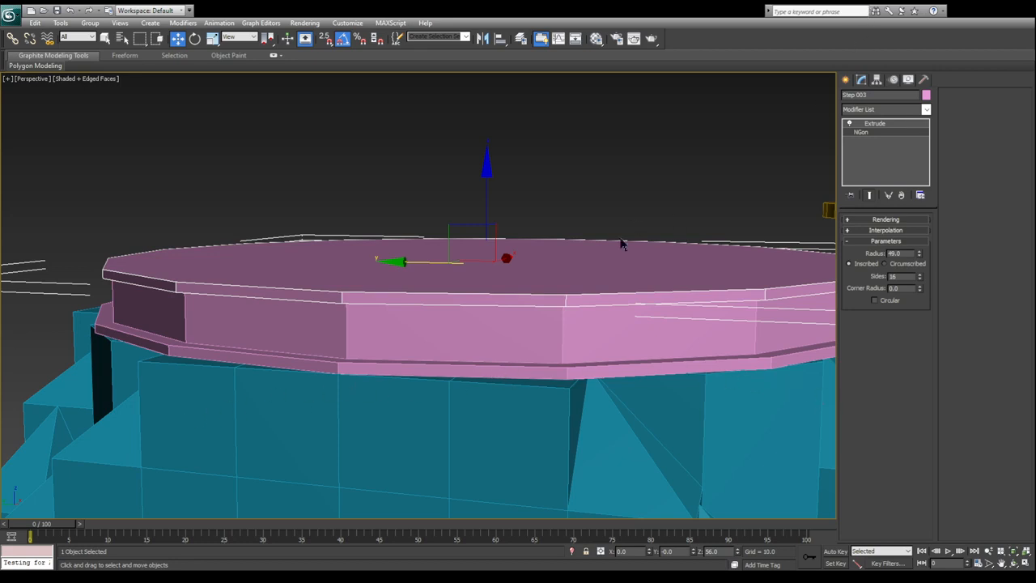
middle_click_drag(526, 270, 527, 251, "alt")
middle_click_drag(562, 180, 570, 213, "alt")
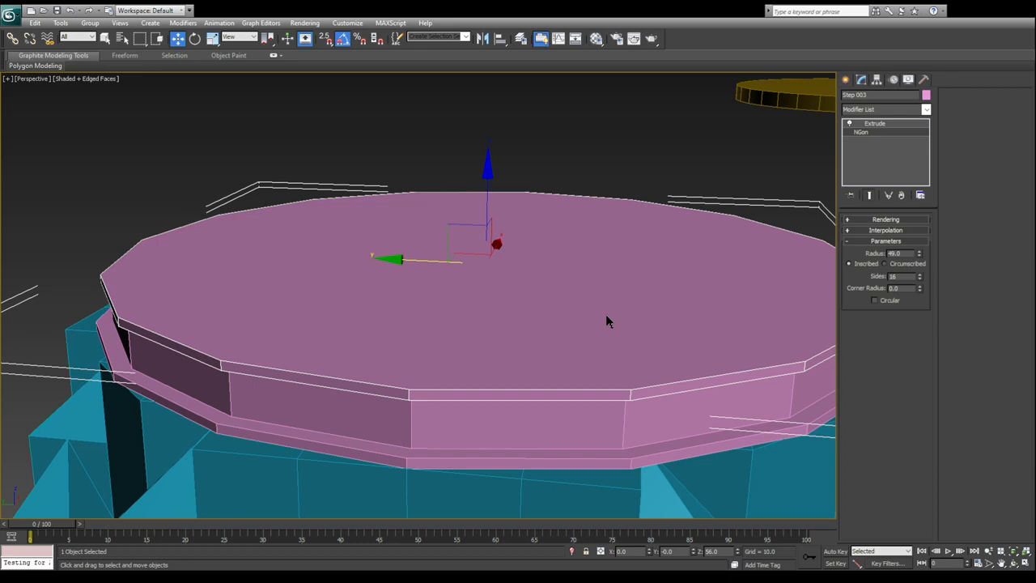
left_click(453, 418)
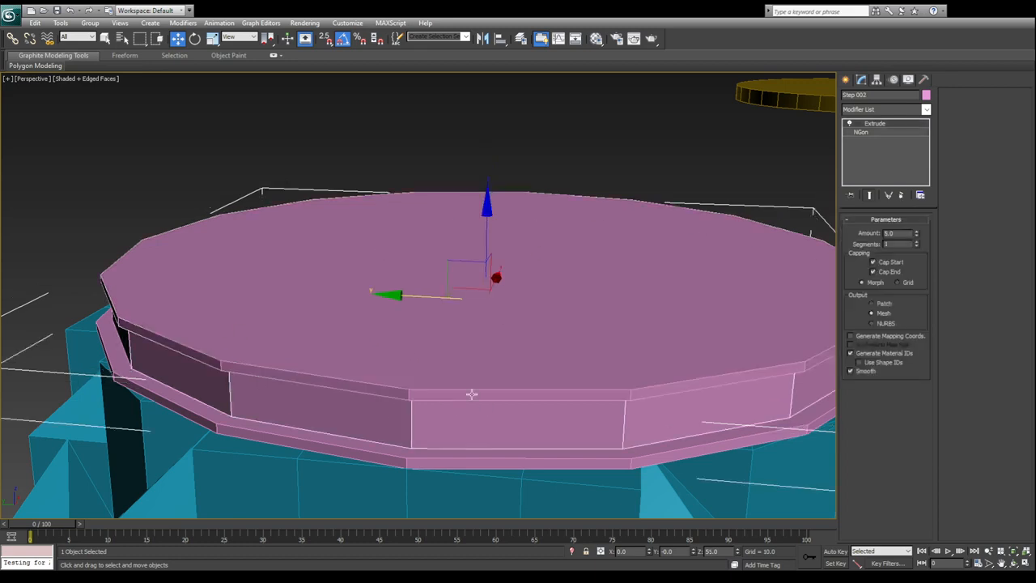
left_click(554, 382)
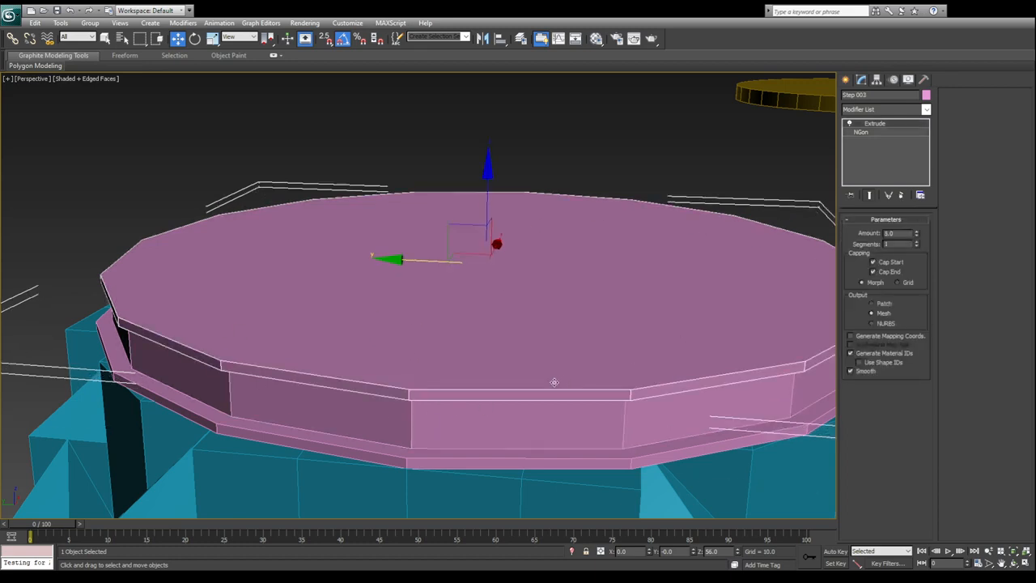
left_click(595, 418)
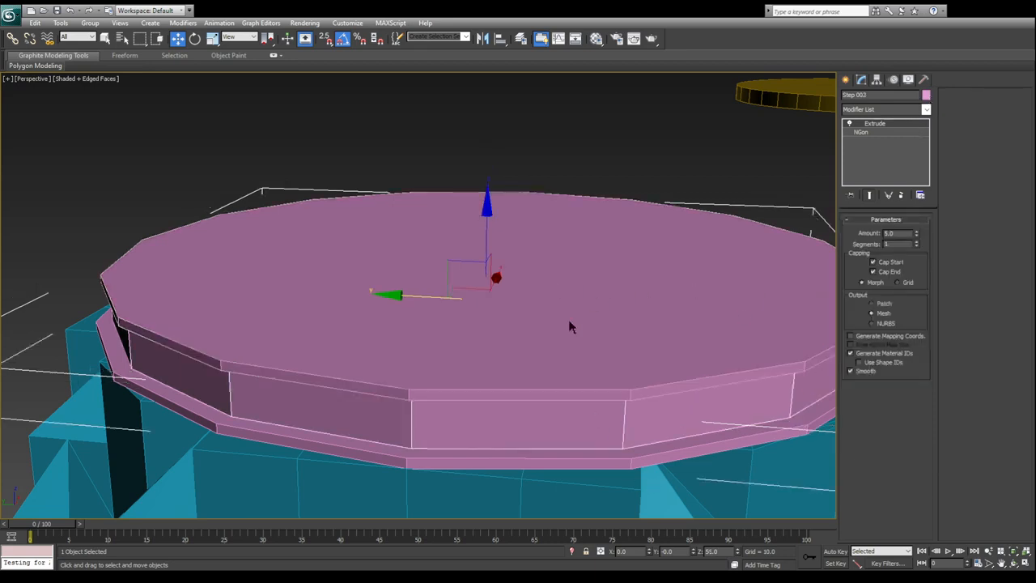
left_click(602, 388)
middle_click_drag(599, 378, 613, 363, "alt")
- Copy the blue disc upward and vertex-snap the copy onto the top of the thin upper pink disc
key("alt+w")
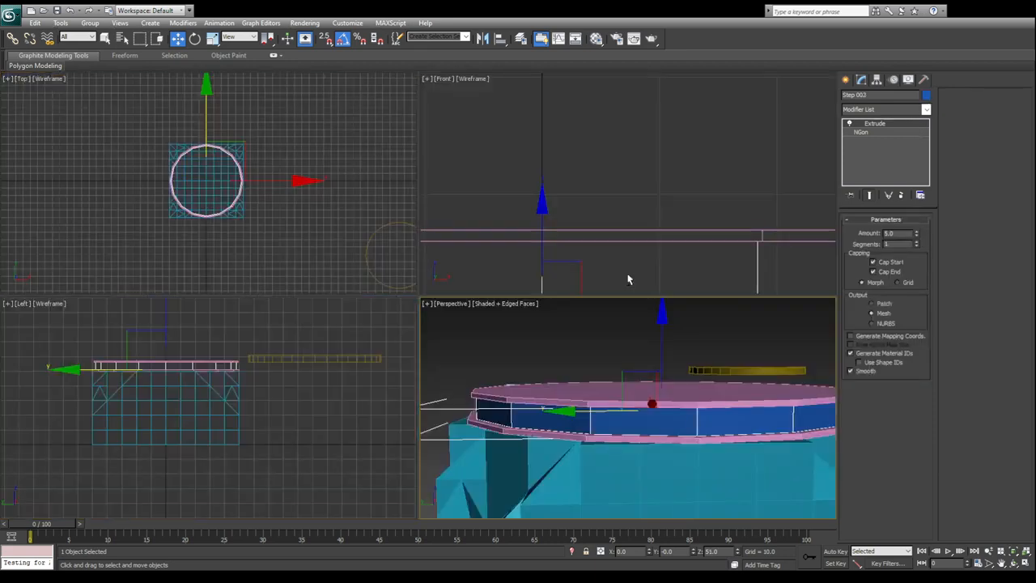
scroll(613, 273, "down", 2)
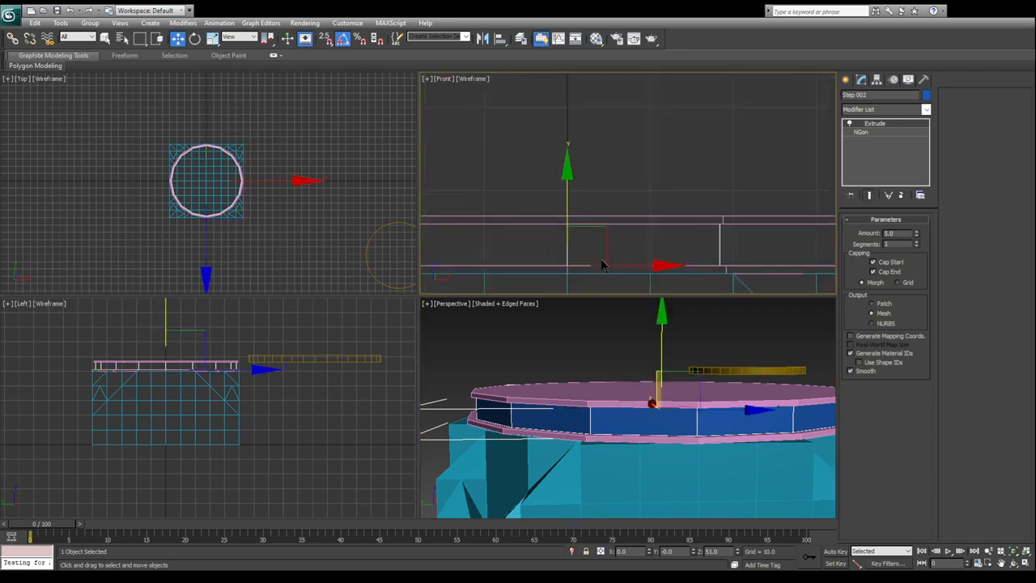
left_click_drag(567, 196, 564, 115, "shift")
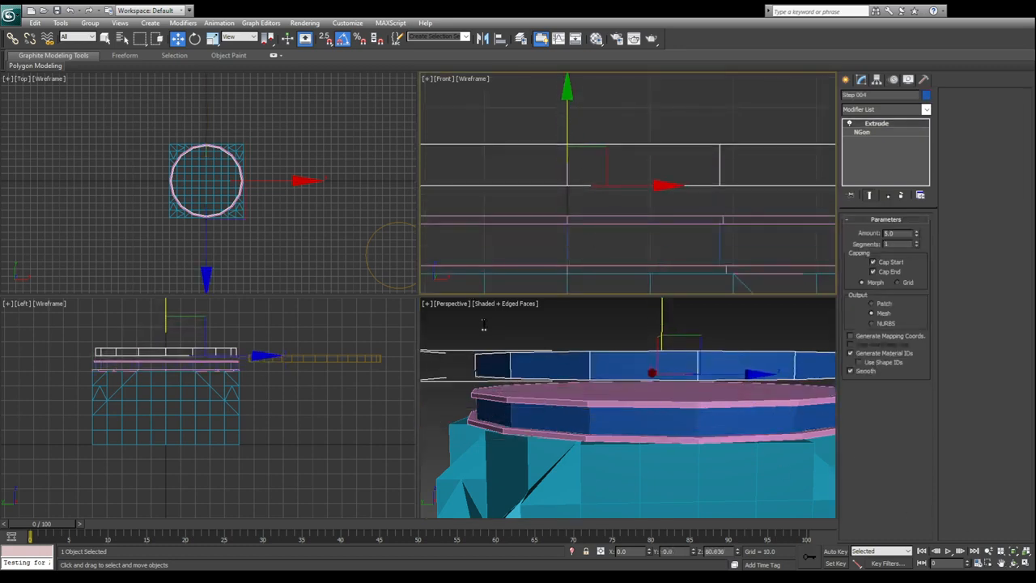
key("s")
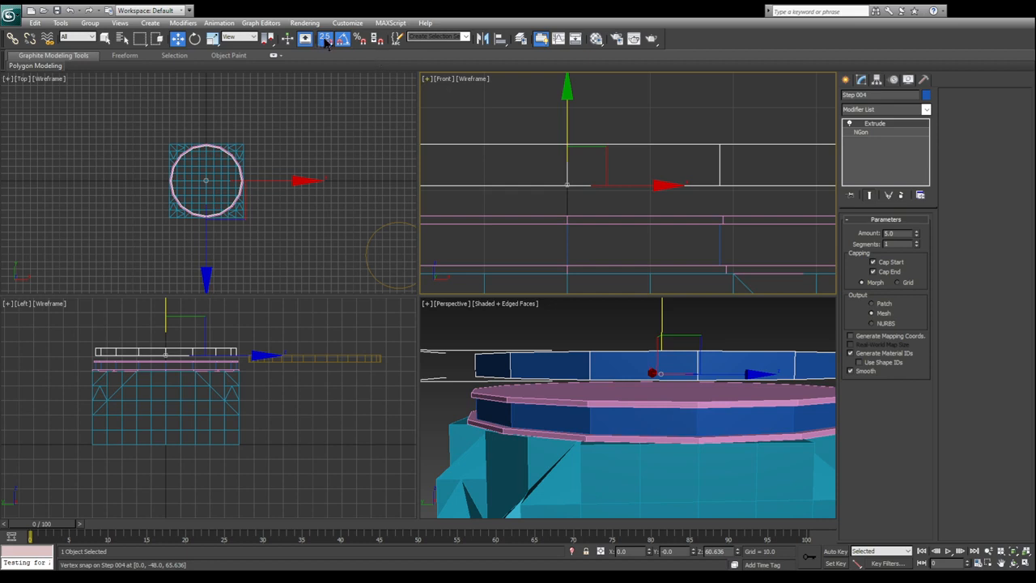
left_click_drag(568, 141, 567, 214)
right_click(671, 370)
key("alt+w")
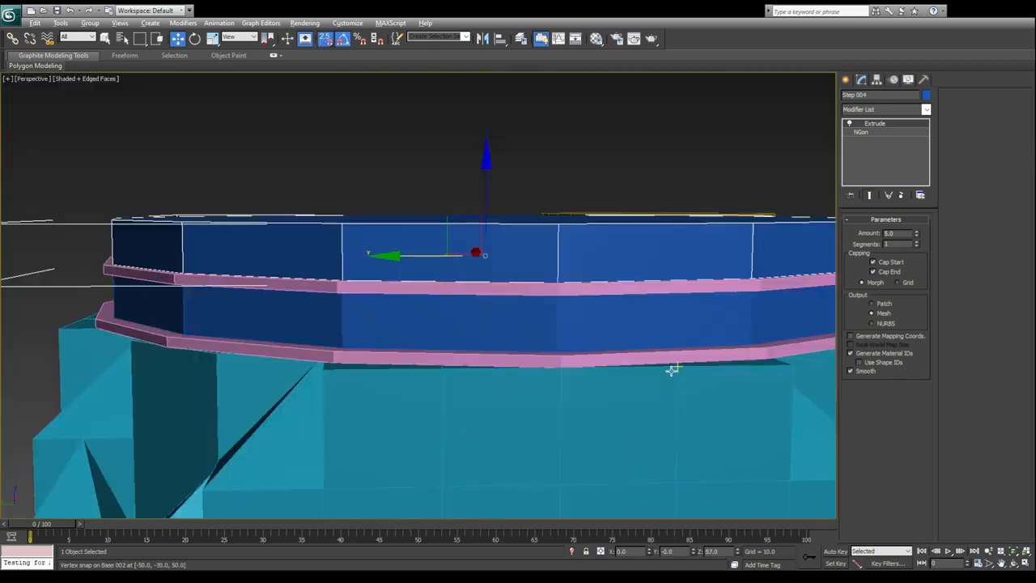
middle_click_drag(557, 311, 549, 315, "alt")
middle_click_drag(478, 303, 477, 327, "alt")
key("s")
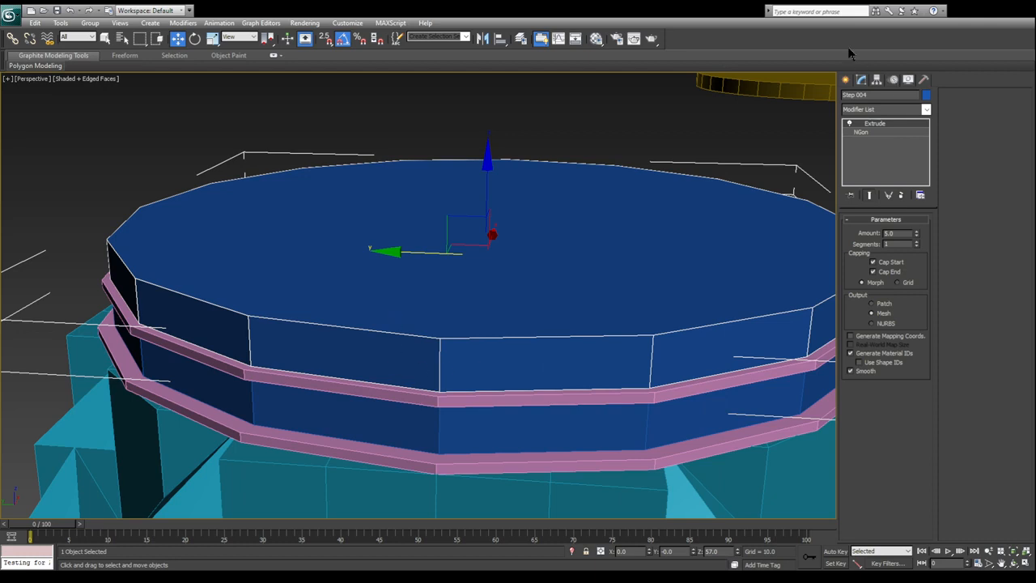
- Set the top blue disc's N-gon to 32 sides so its outline is rounder than the discs below
left_click(875, 134)
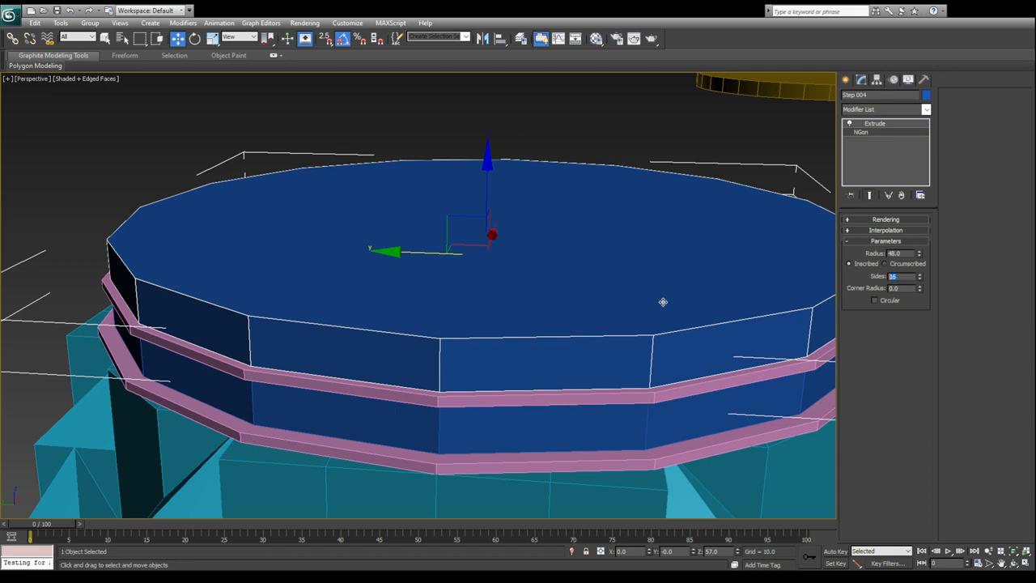
type("32")
key("Return")
middle_click_drag(559, 335, 458, 292, "alt")
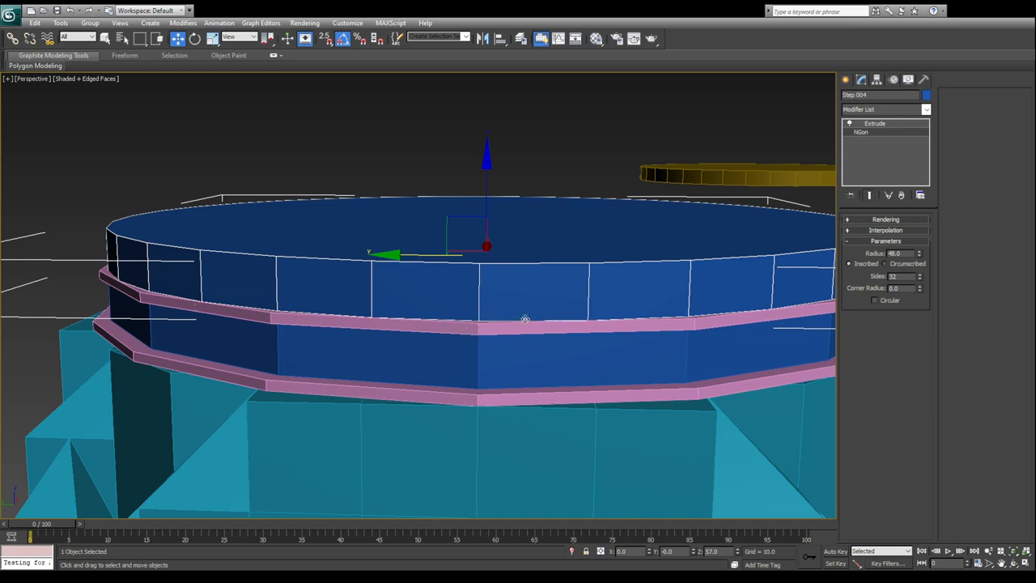
middle_click_drag(524, 320, 536, 291, "alt")
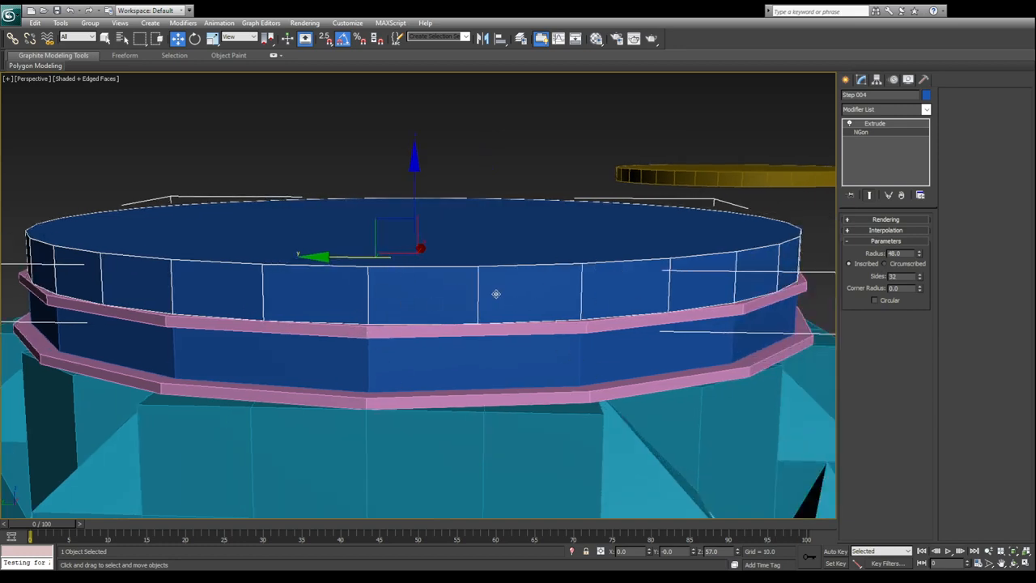
middle_click_drag(548, 289, 558, 293, "alt")
- Reduce the top blue disc's N-gon radius to 47 so it sits inside the pink rim below
left_click(878, 125)
left_click(871, 130)
type("45")
key("Return")
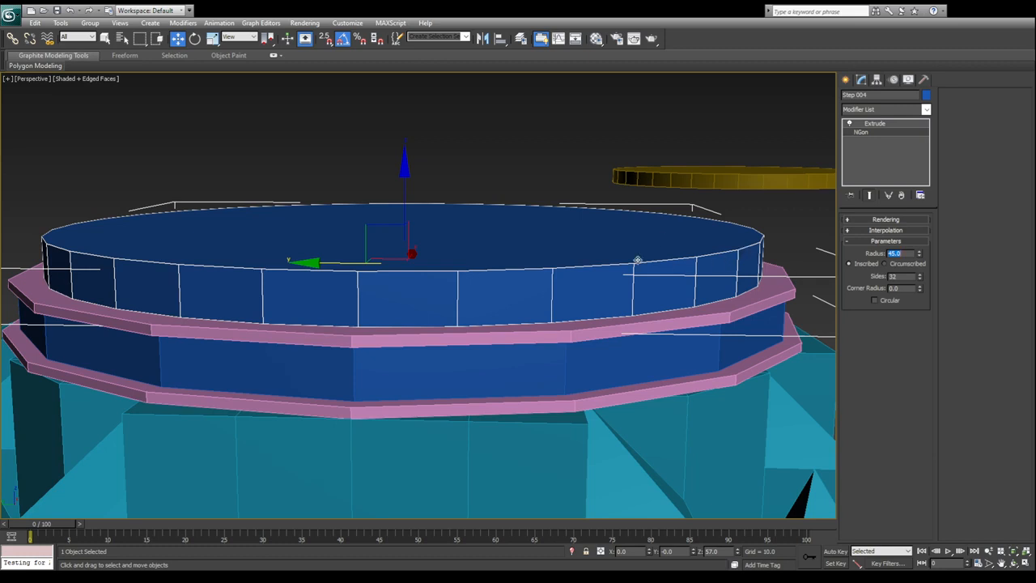
left_click_drag(919, 253, 918, 235)
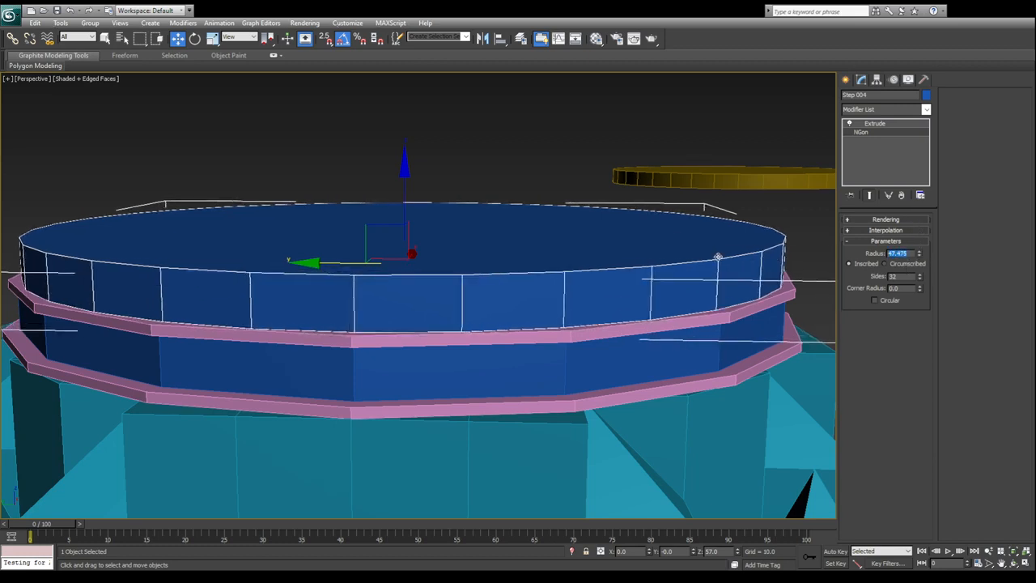
type("47")
key("Return")
middle_click_drag(341, 303, 381, 348)
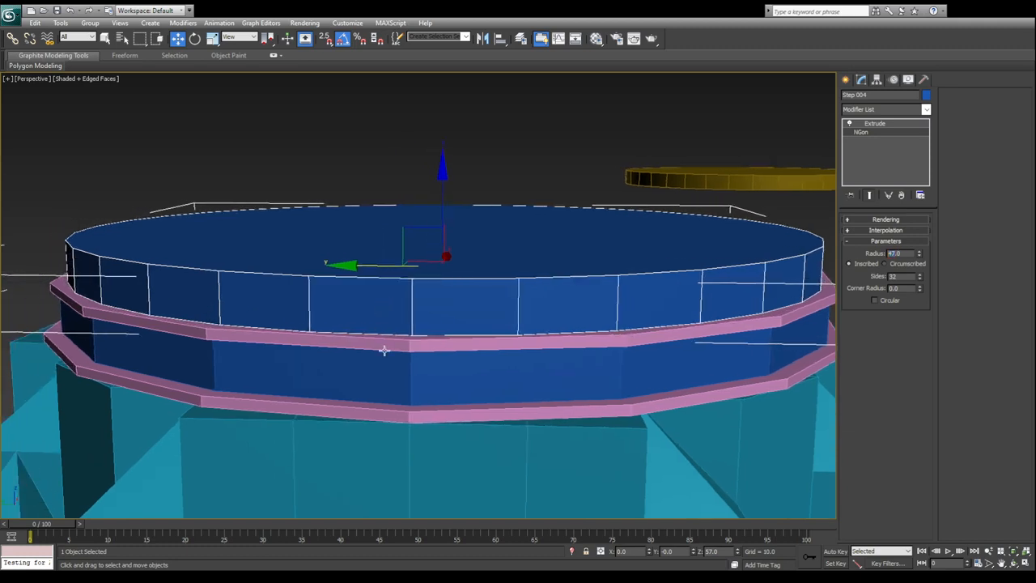
- Try a TurboSmooth modifier on the upper thin pink disc, and remove the modifier from it again
left_click(382, 347)
left_click(882, 109)
type("TurboSmooth")
key("Return")
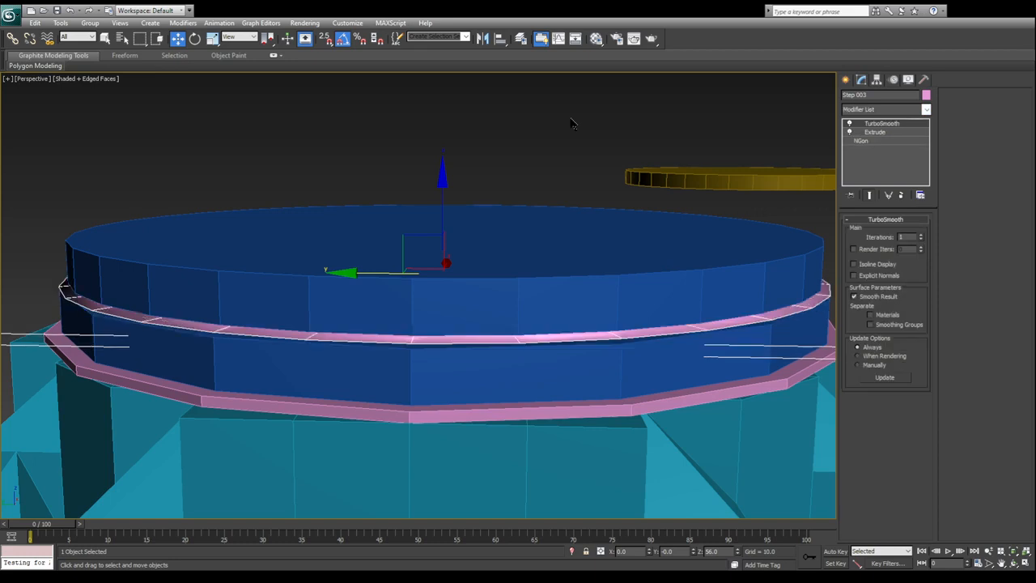
middle_click_drag(485, 270, 486, 264, "alt")
middle_click_drag(374, 266, 172, 321, "alt")
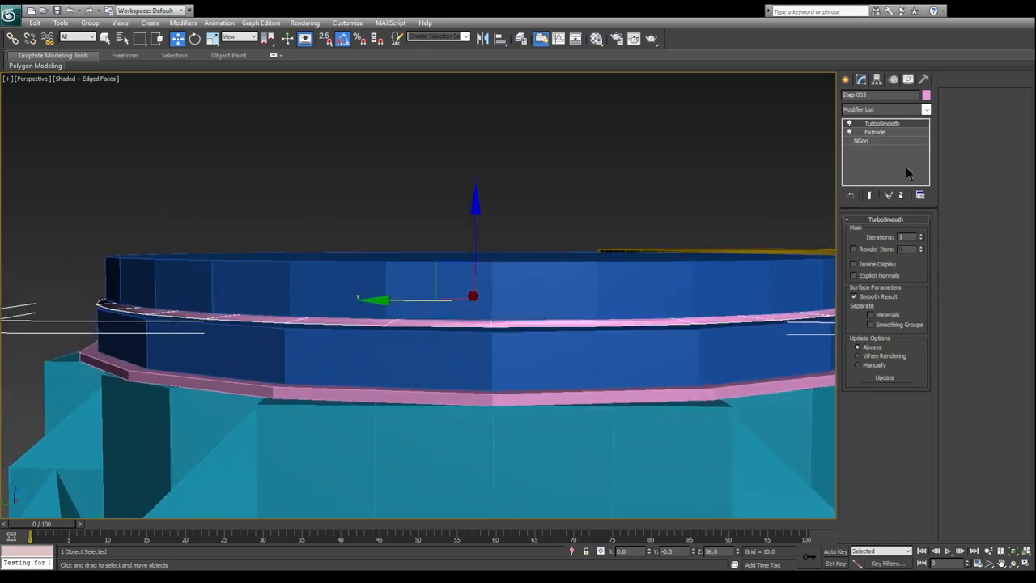
left_click(920, 234)
mouse_move(489, 267)
middle_mouse_down("alt")
mouse_move(470, 264)
mouse_move(473, 254)
middle_mouse_up("alt")
left_click(901, 197)
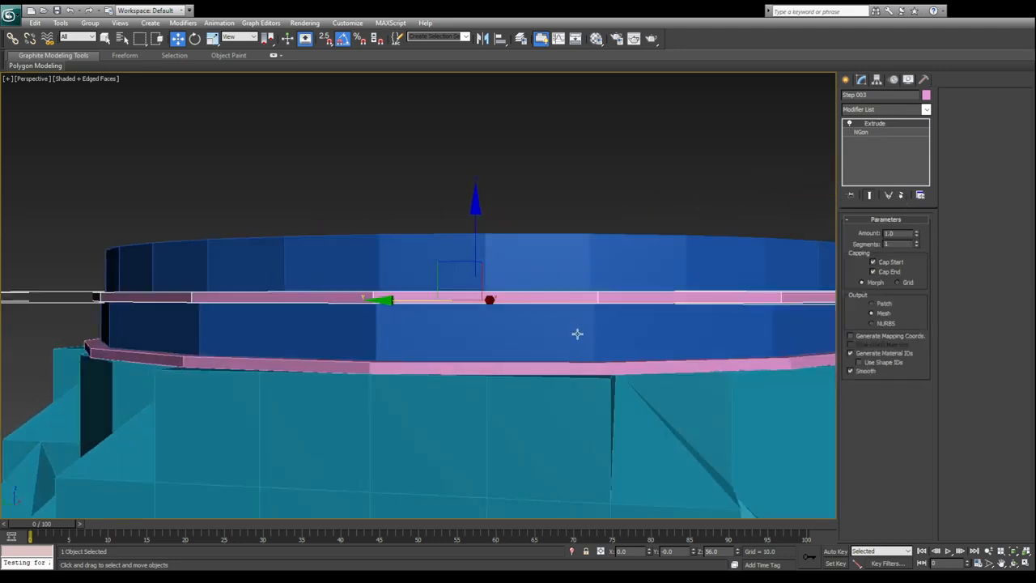
middle_click_drag(439, 315, 430, 315, "alt")
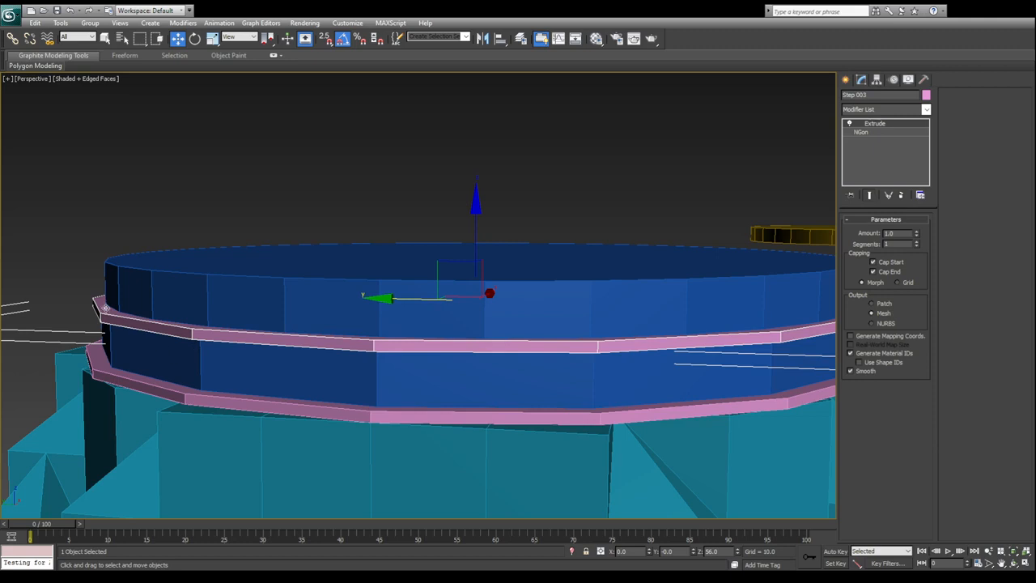
middle_click_drag(45, 337, 58, 344, "alt")
middle_click_drag(155, 369, 359, 313, "alt")
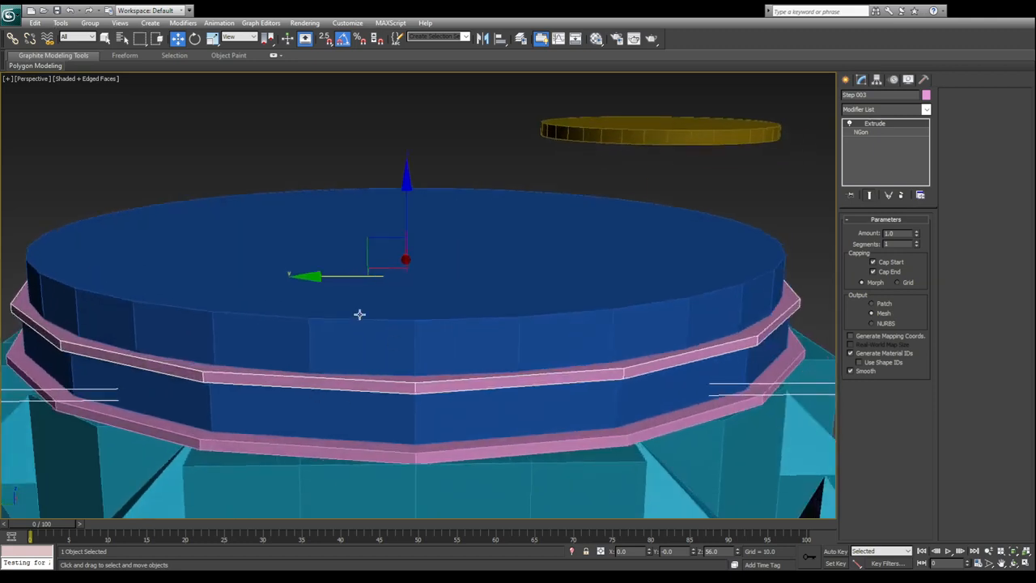
- Try an extrusion amount of 3 on the top blue disc, and set it back to 5
left_click(407, 348)
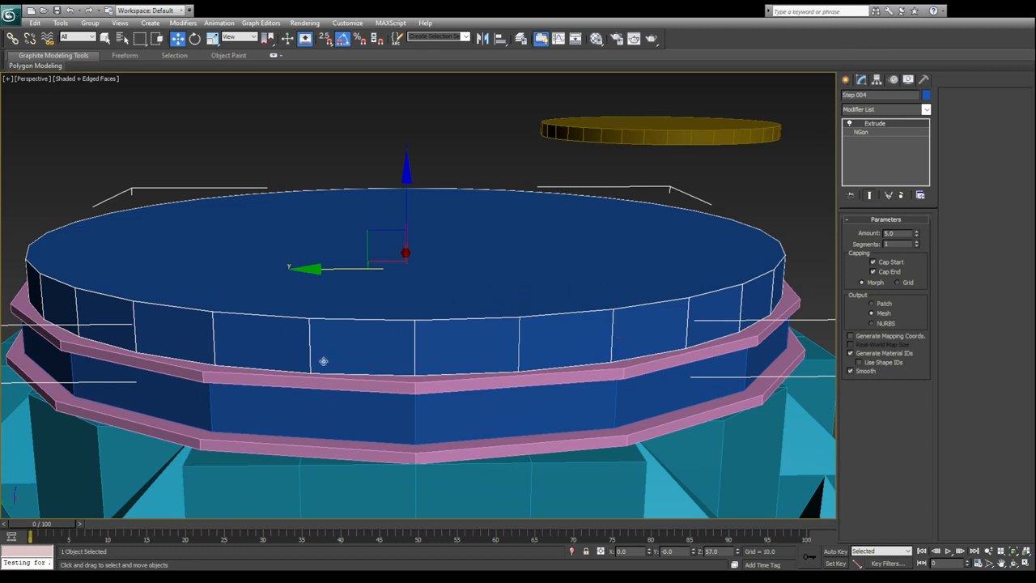
middle_click_drag(418, 231, 428, 262)
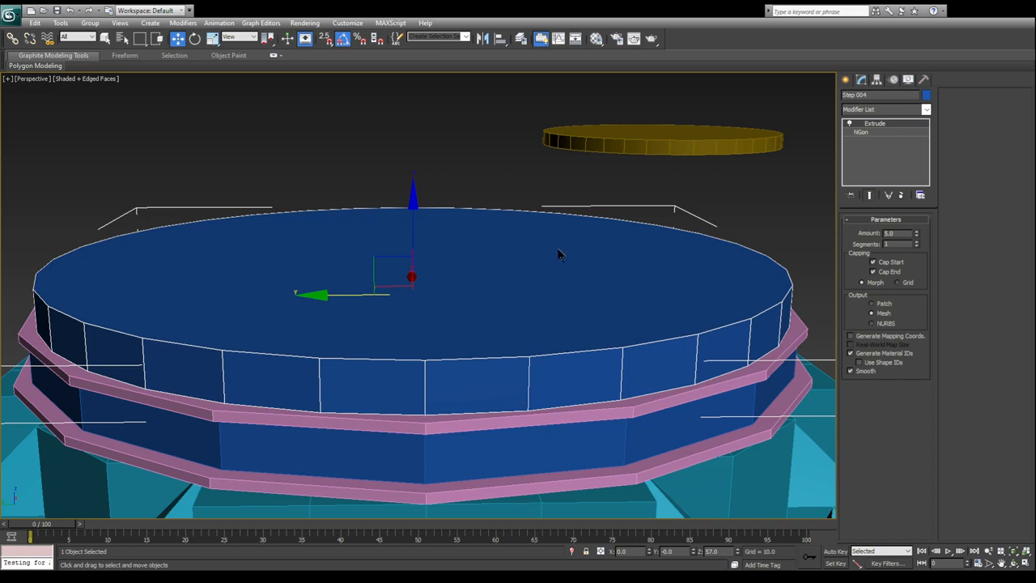
left_click(446, 430)
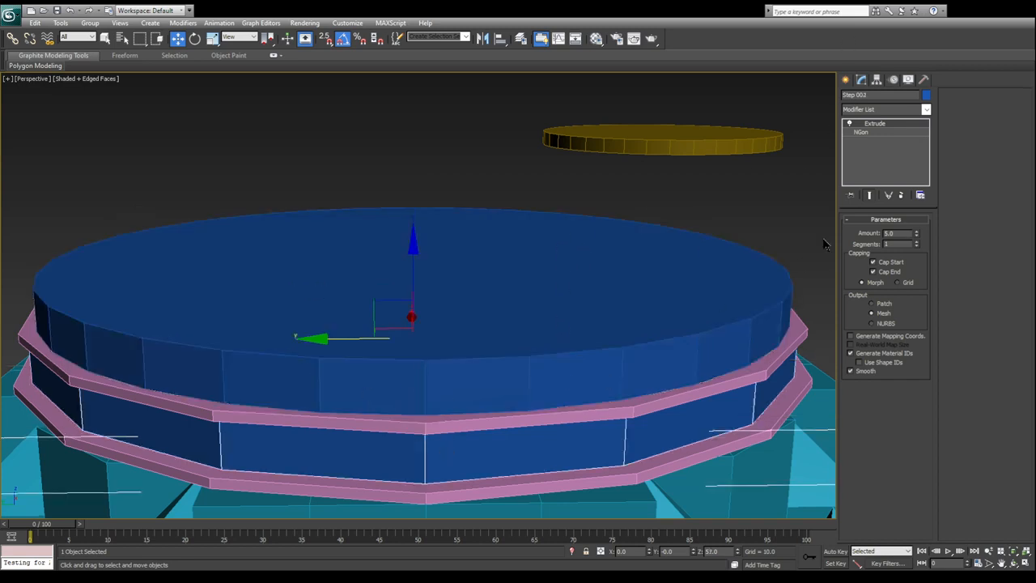
left_click(515, 353)
left_click(905, 234)
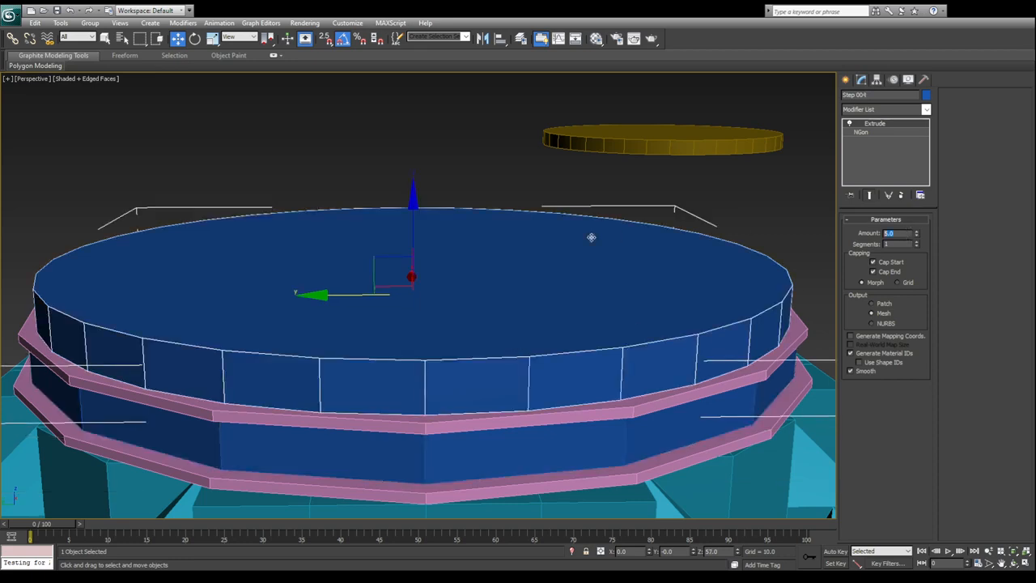
type("3")
key("Return")
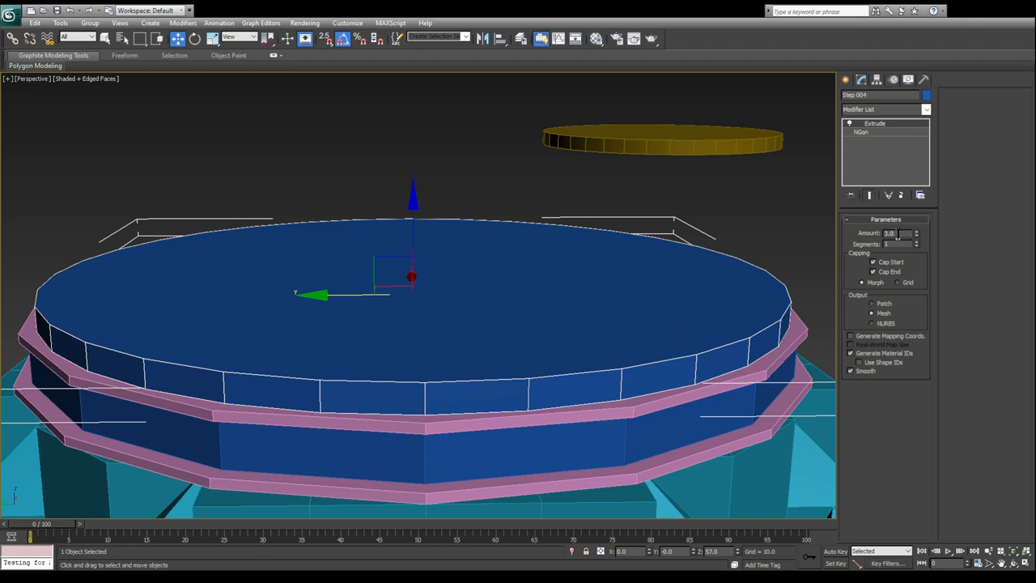
key("Return")
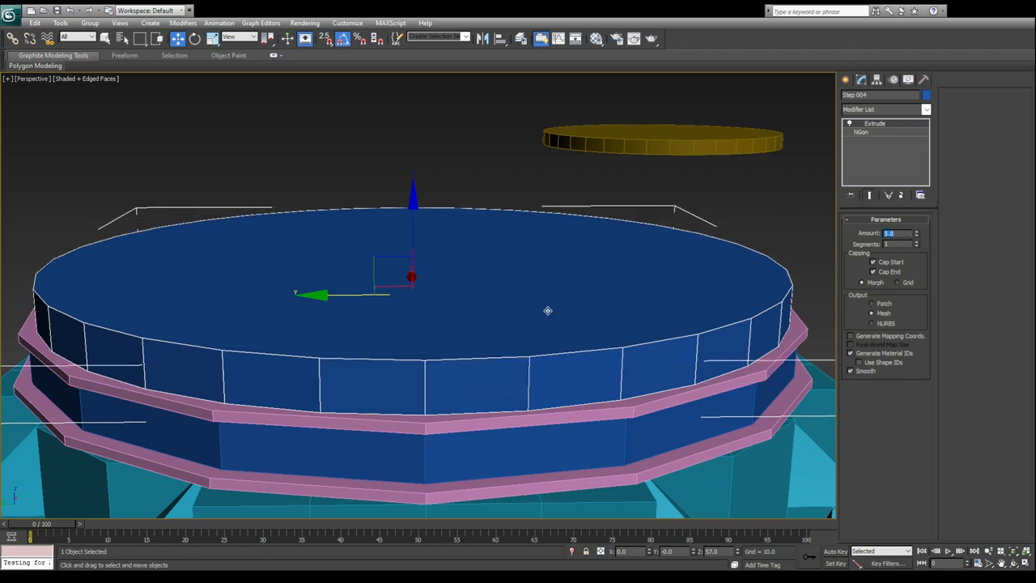
middle_click_drag(528, 421, 520, 425)
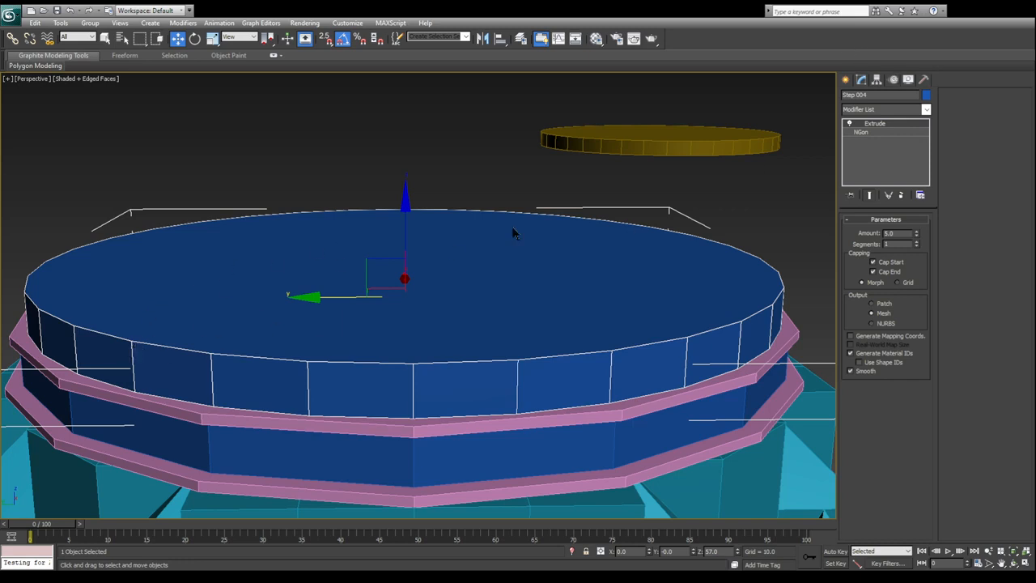
- Copy the top blue disc upward in the Front view and vertex-snap the copy onto the original's top face
key("alt+w")
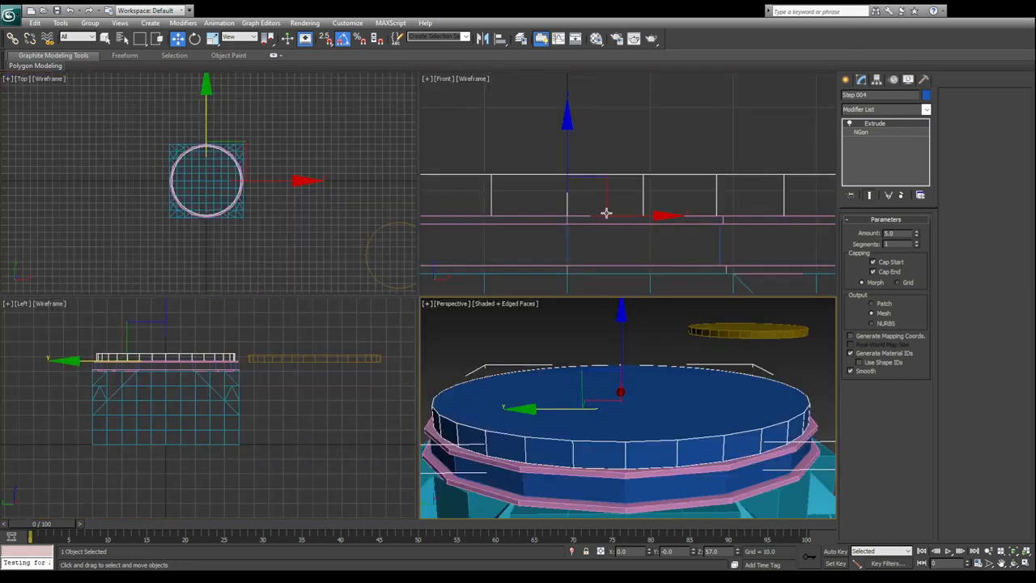
left_click_drag(566, 158, 573, 147)
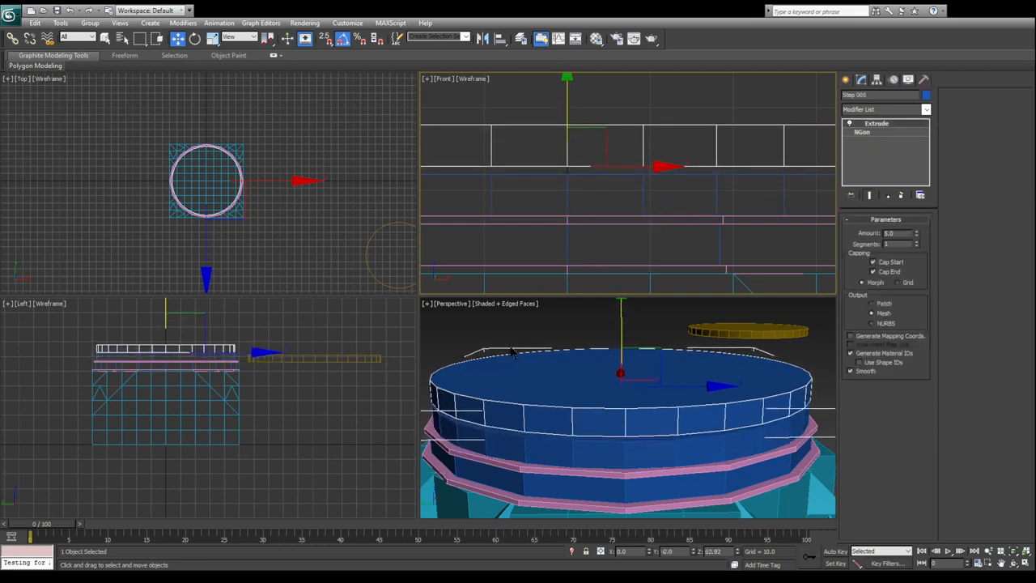
middle_click_drag(564, 185, 566, 210)
left_click(325, 38)
left_click_drag(569, 132, 571, 196)
right_click(690, 342)
key("alt+w")
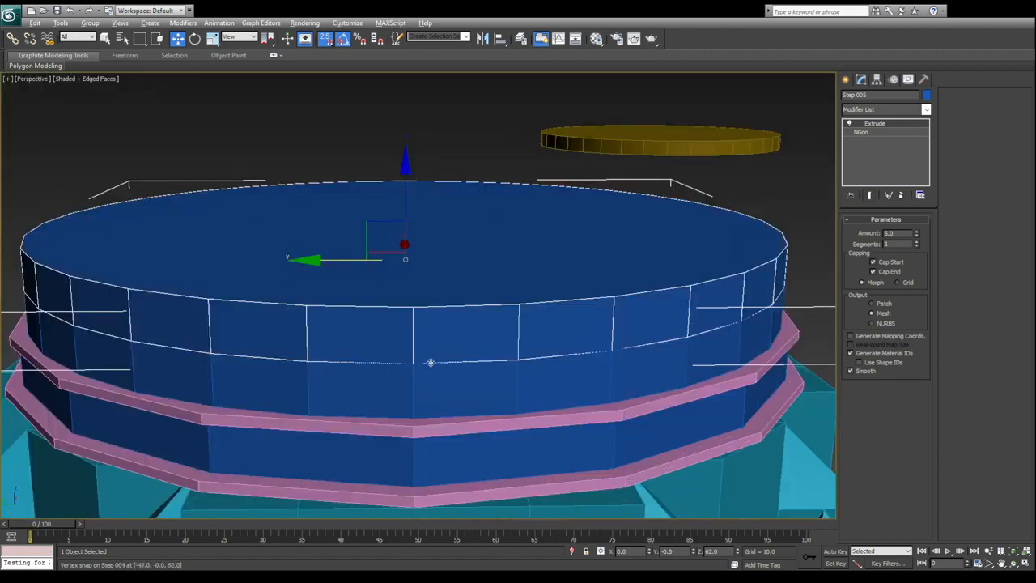
- Set the new top disc's N-gon radius to 45 and turn off snapping
left_click(873, 131)
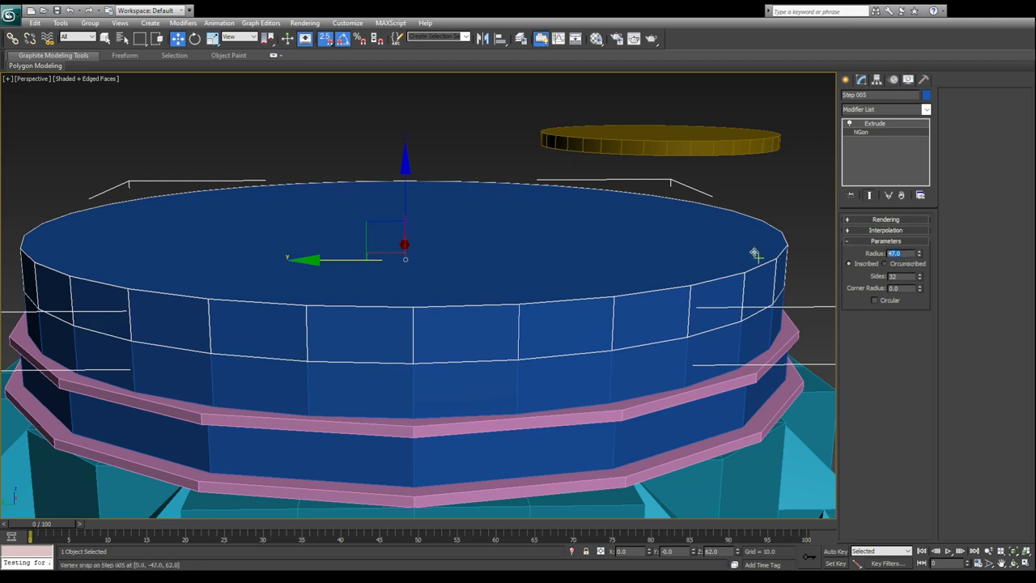
type("45")
key("Return")
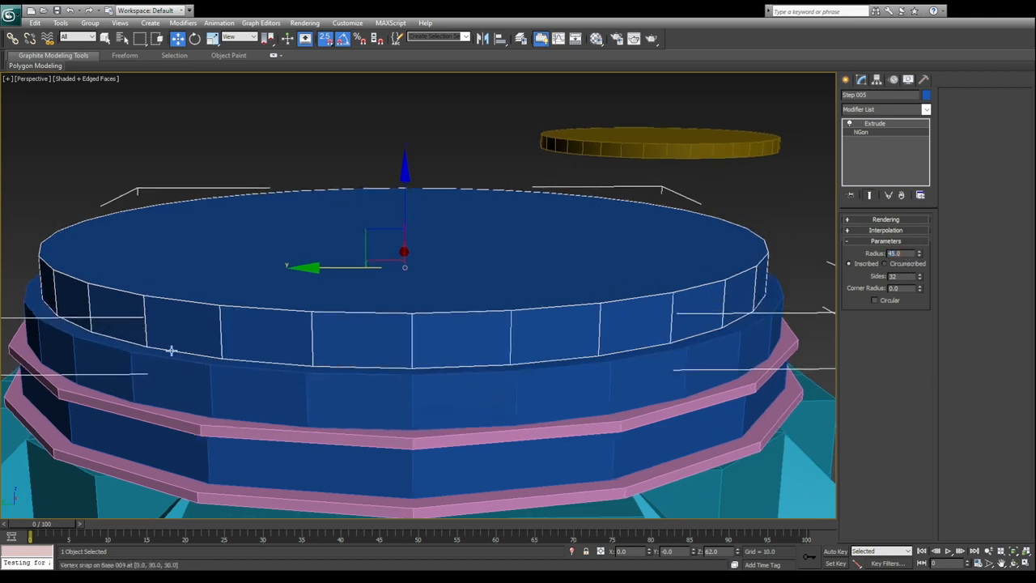
left_click(200, 389)
key("s")
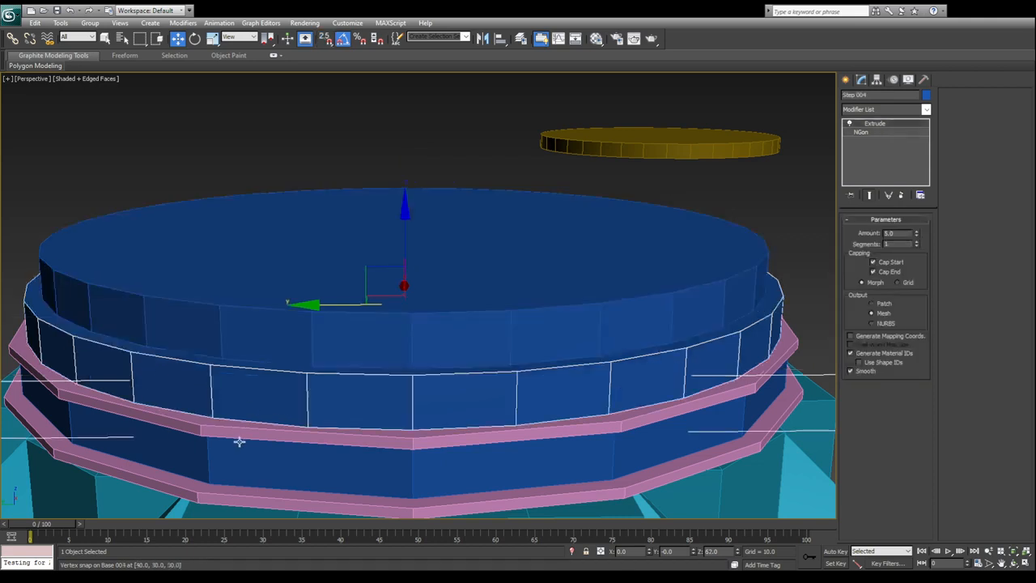
- Move the upper thin pink disc along Y out of the stack to expose the gap it fills
left_click(209, 435)
left_click_drag(321, 321, 1011, 331)
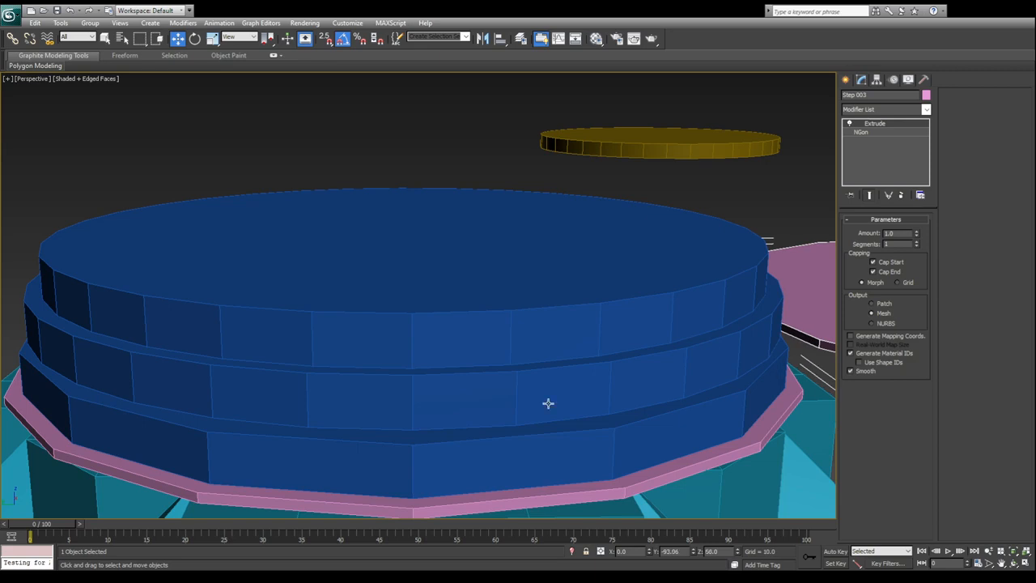
middle_click_drag(272, 407, 270, 391, "alt")
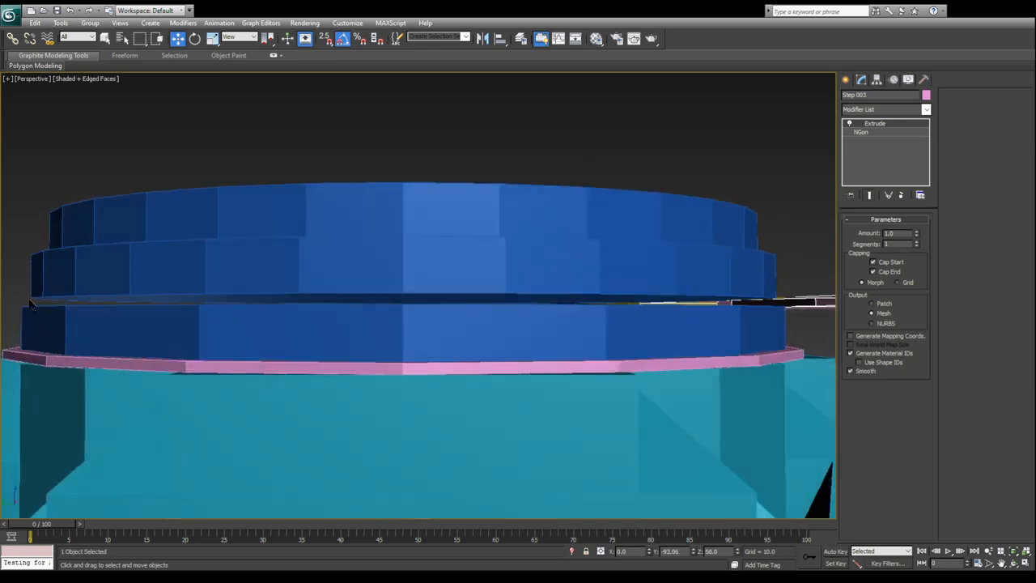
- Check the N-gon radius of the blue disc above the gap and compare it with the disc on top
left_click(99, 274)
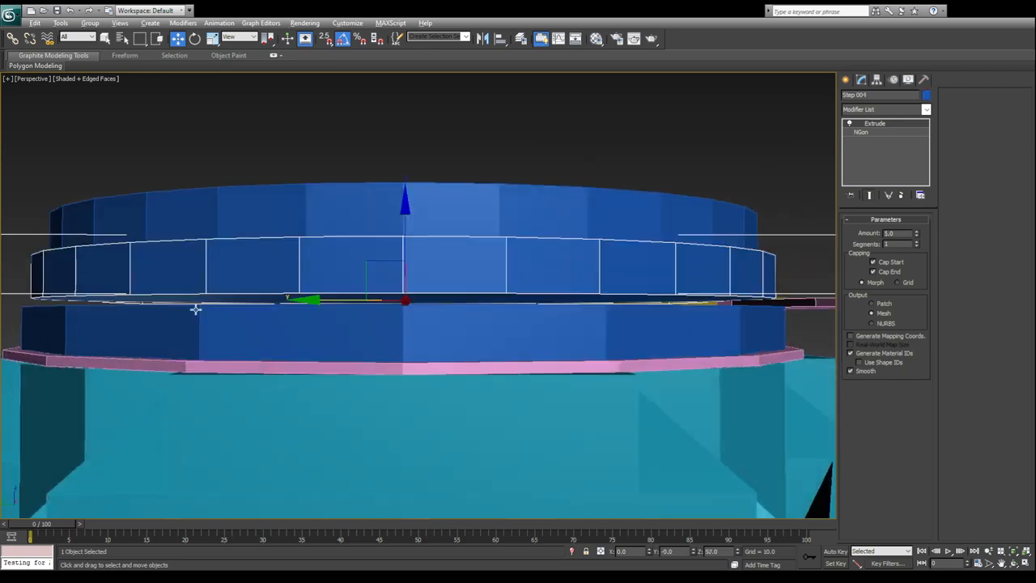
middle_click_drag(196, 310, 199, 318, "alt")
left_click(879, 132)
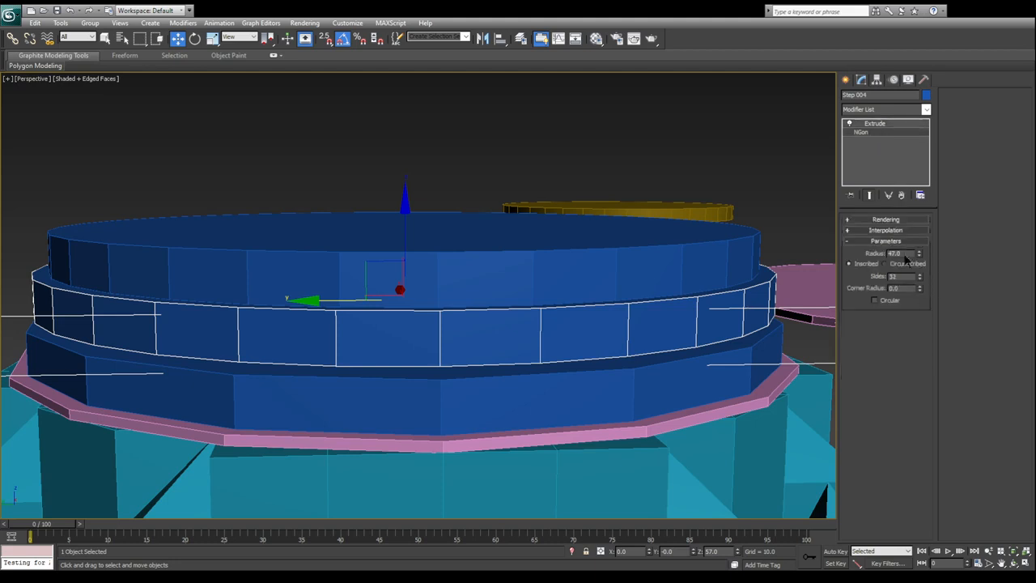
left_click(904, 255)
left_click(287, 276)
middle_click_drag(332, 345, 400, 340, "alt")
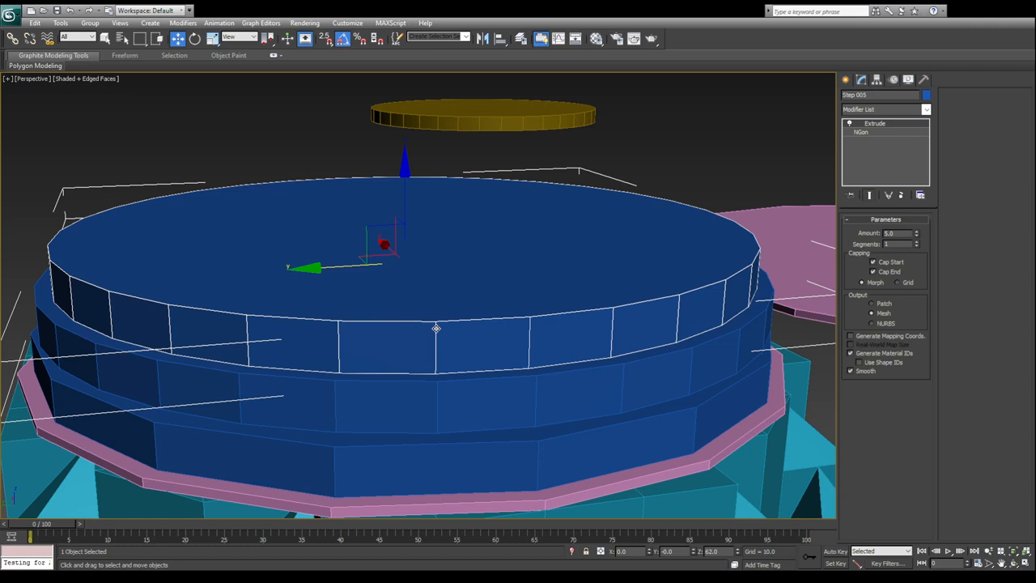
middle_click_drag(436, 328, 348, 321)
- Return the displaced pink disc to the stack by resetting its Y position to 0
left_click(792, 308)
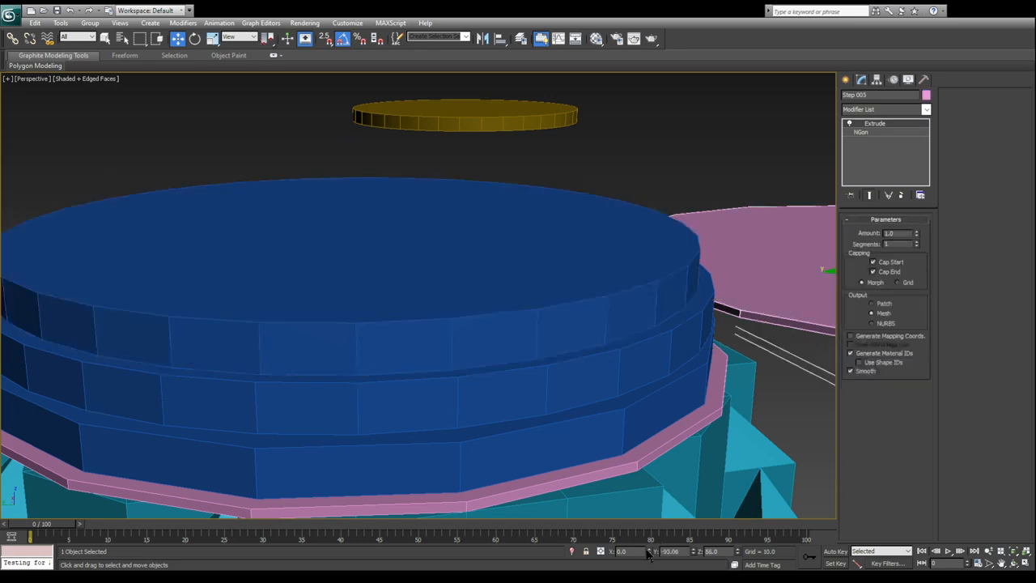
right_click(695, 552)
middle_click_drag(454, 349, 596, 303)
middle_click_drag(274, 348, 248, 320, "alt")
middle_click_drag(316, 273, 273, 225, "alt")
left_click(273, 224)
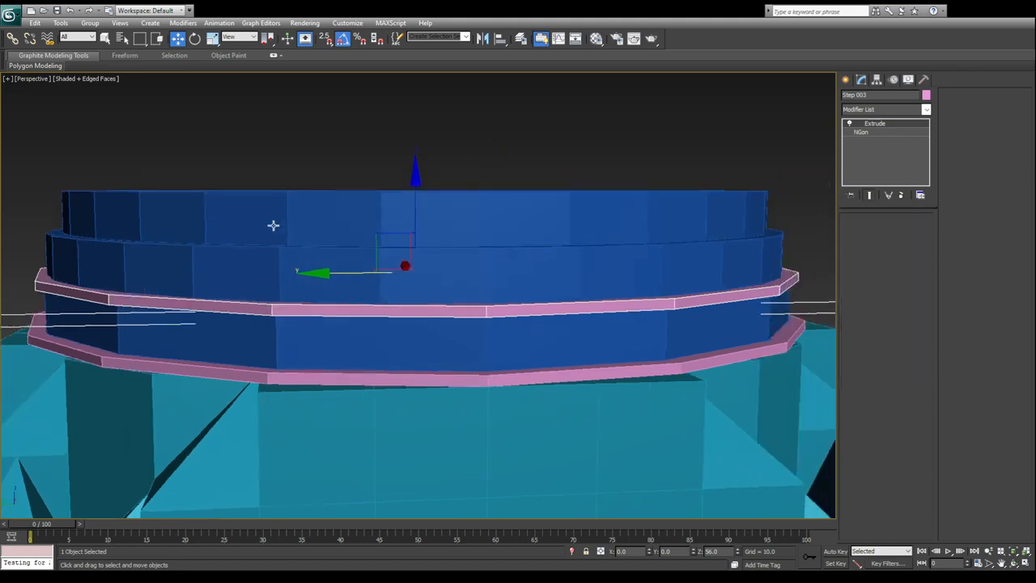
- Check the number of sides in the upper pink disc's N-gon parameters
left_click(873, 134)
double_click(901, 277)
middle_click_drag(547, 250, 495, 268, "alt")
scroll(495, 267, "down", 3)
- Enlarge the circle radius of the separate olive disc to 68.85
left_click(608, 130)
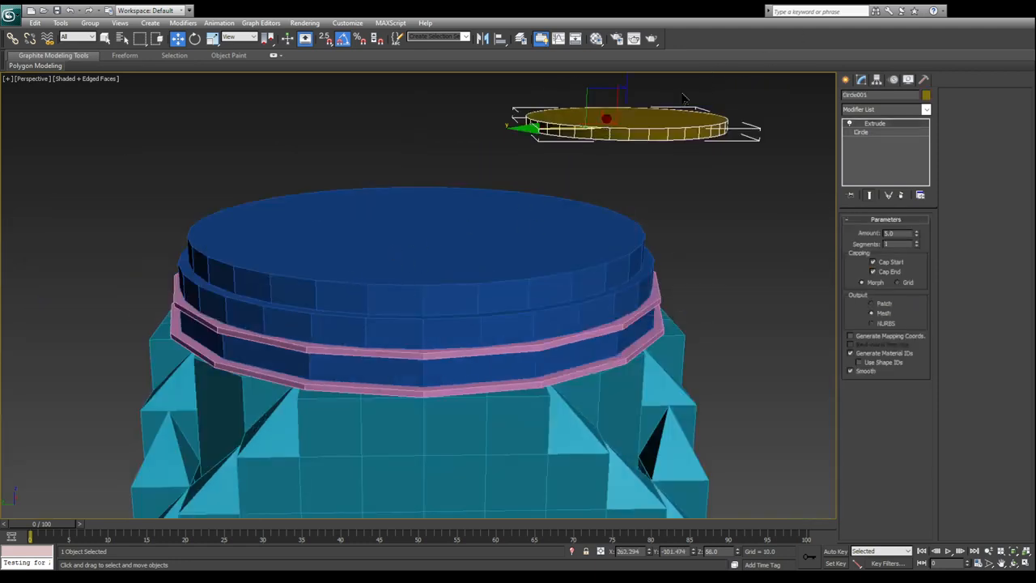
middle_click_drag(604, 146, 727, 246, "alt")
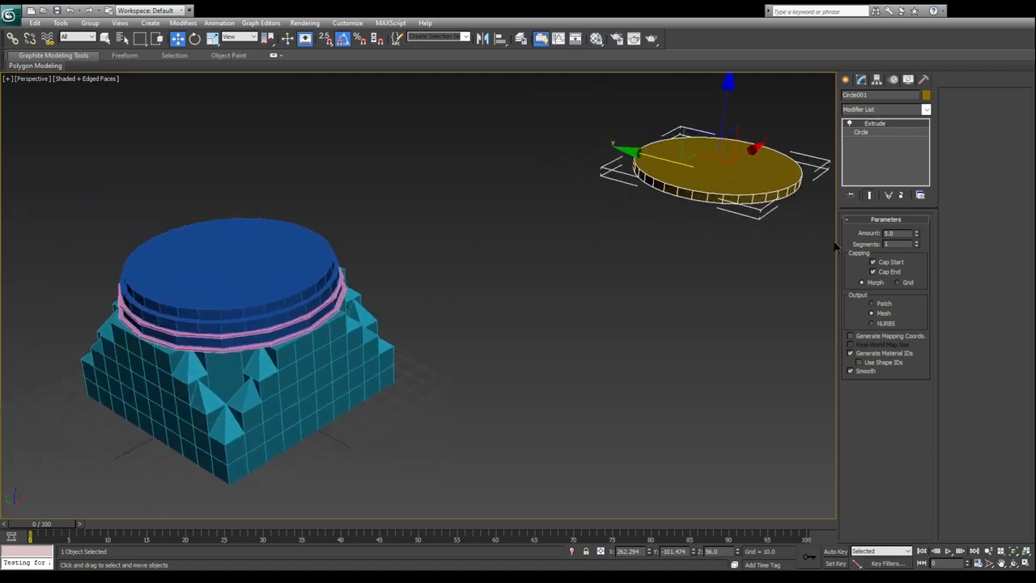
left_click(863, 132)
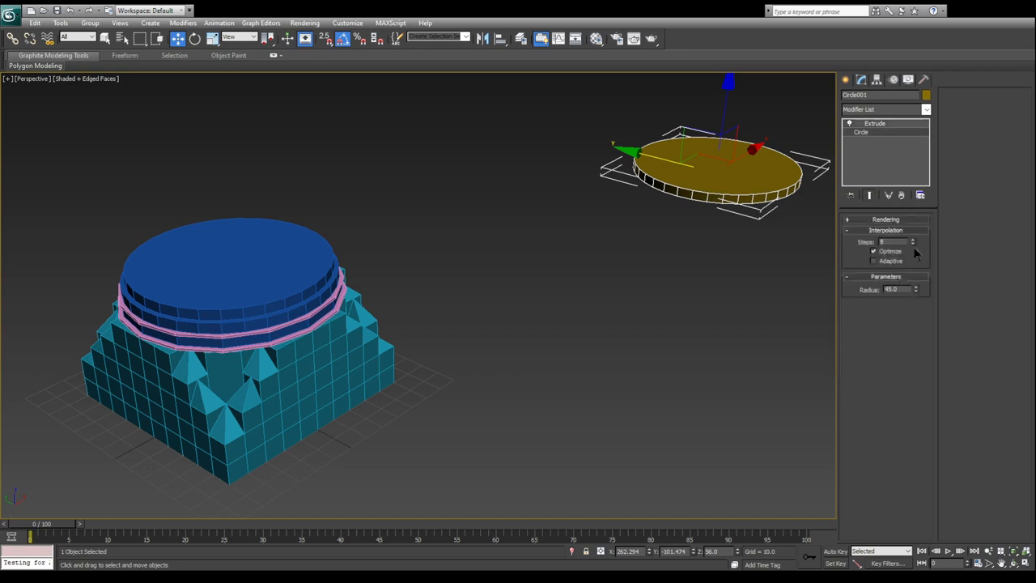
left_click_drag(919, 290, 921, 262)
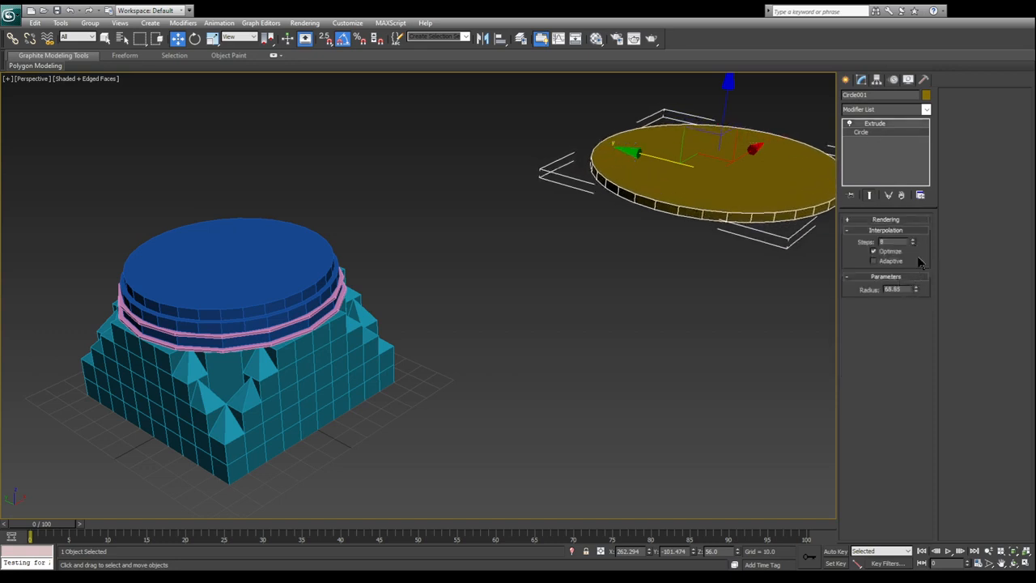
- Align the olive circle disc to the topmost blue disc of the stack in X, Y and Z
left_click(62, 23)
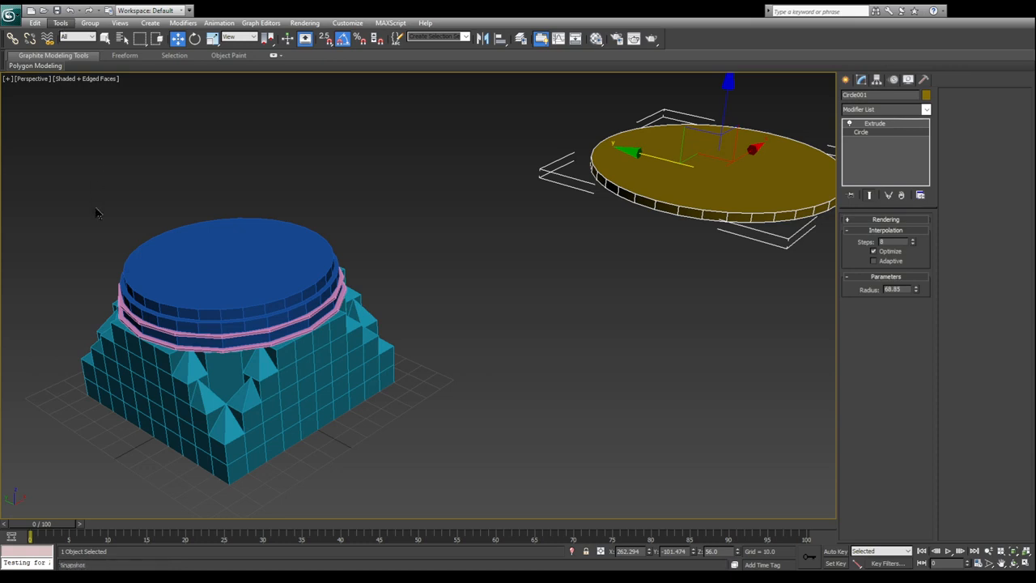
left_click(186, 201)
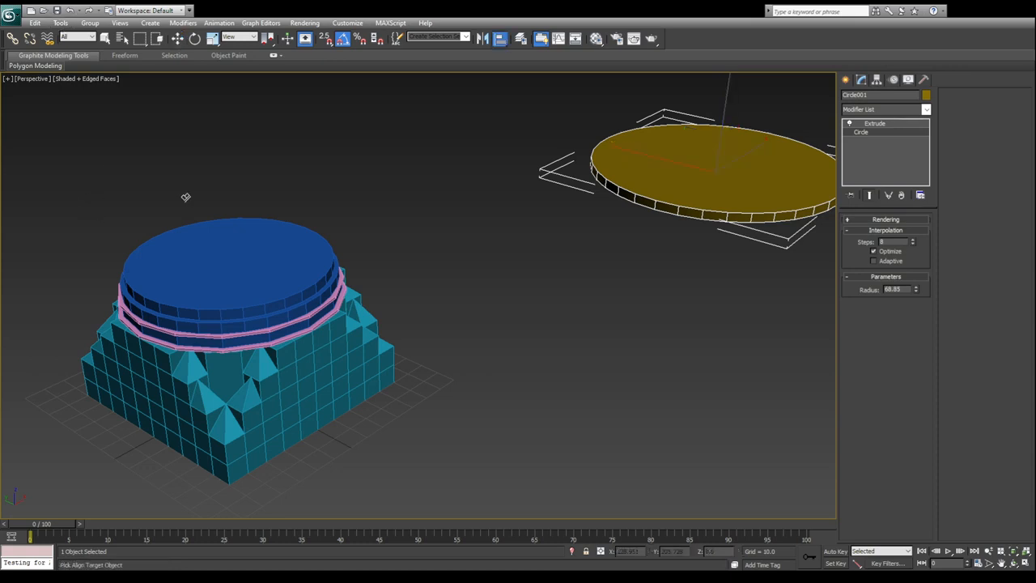
left_click(251, 271)
left_click(539, 221)
left_click(556, 222)
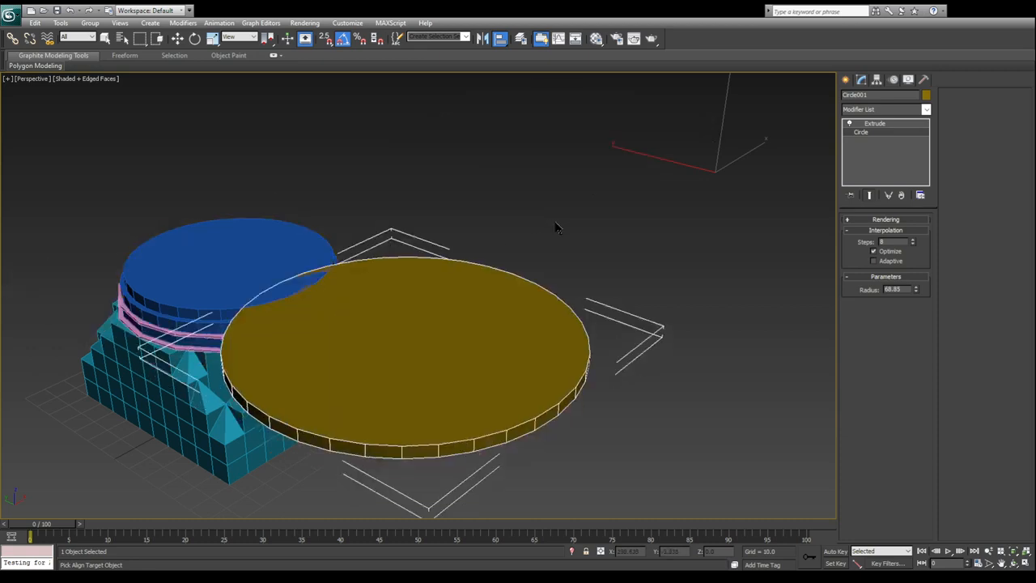
left_click(522, 225)
- Move the topmost blue disc sideways out of the stack, leaving the olive disc in its place
left_click(518, 389)
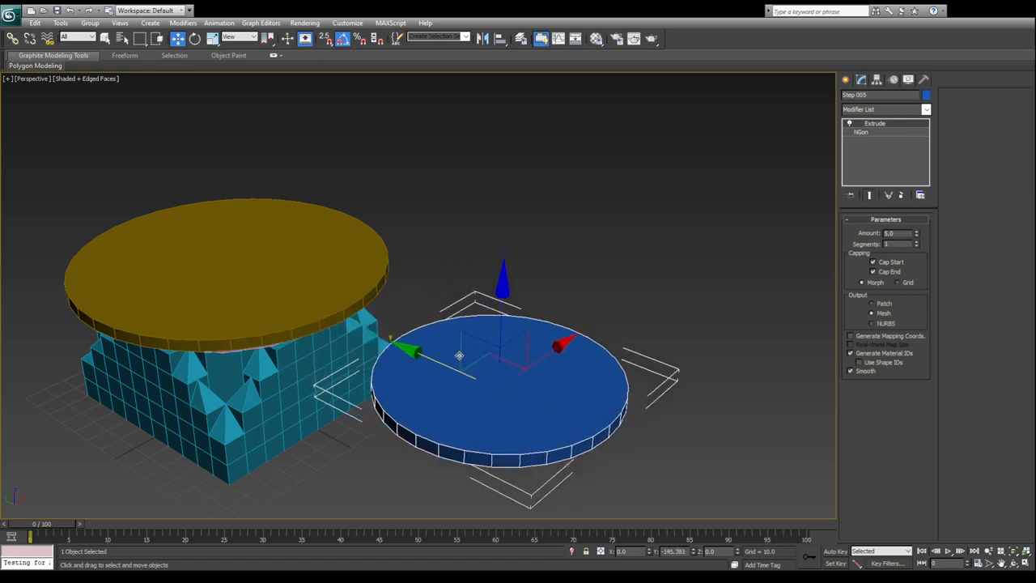
left_click_drag(515, 376, 805, 268)
left_click(152, 313)
middle_click_drag(221, 356, 341, 343, "alt")
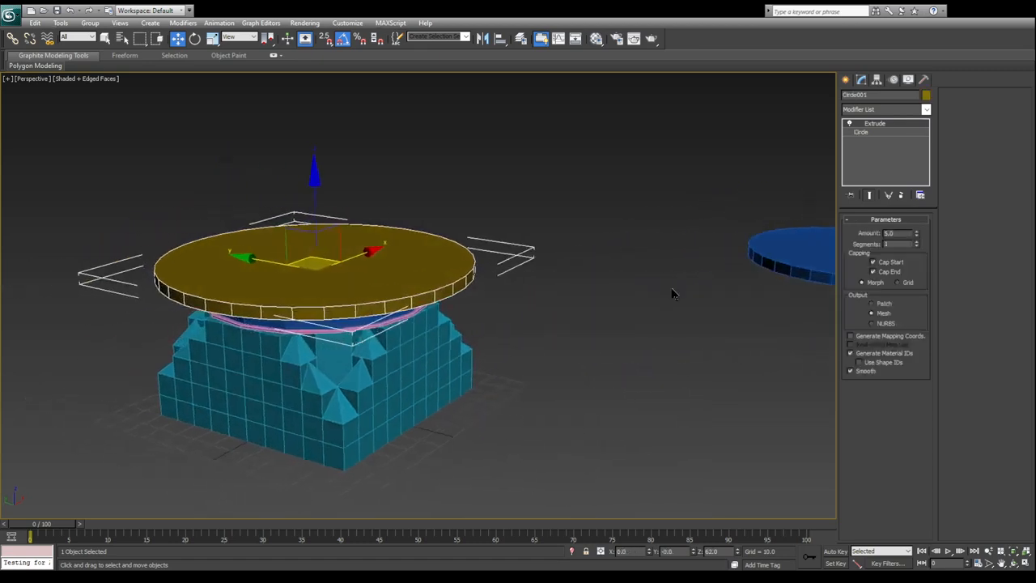
- Check the displaced blue disc's N-gon radius and set the olive disc's circle radius to 45
left_click(789, 249)
left_click(881, 130)
double_click(893, 253)
left_click(323, 300)
left_click(866, 132)
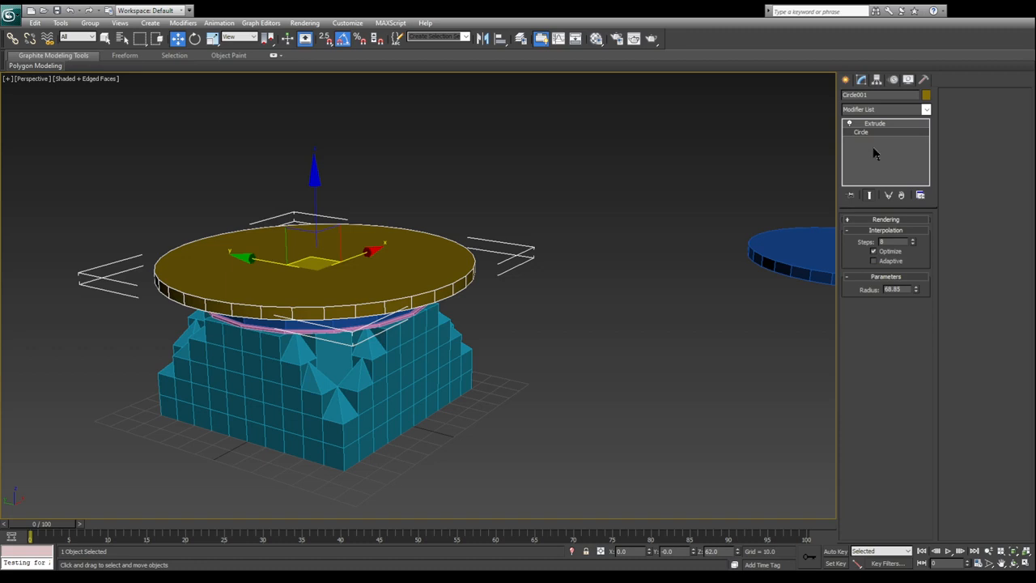
left_click_drag(910, 290, 649, 308)
type("45")
key("Return")
scroll(447, 340, "up", 4)
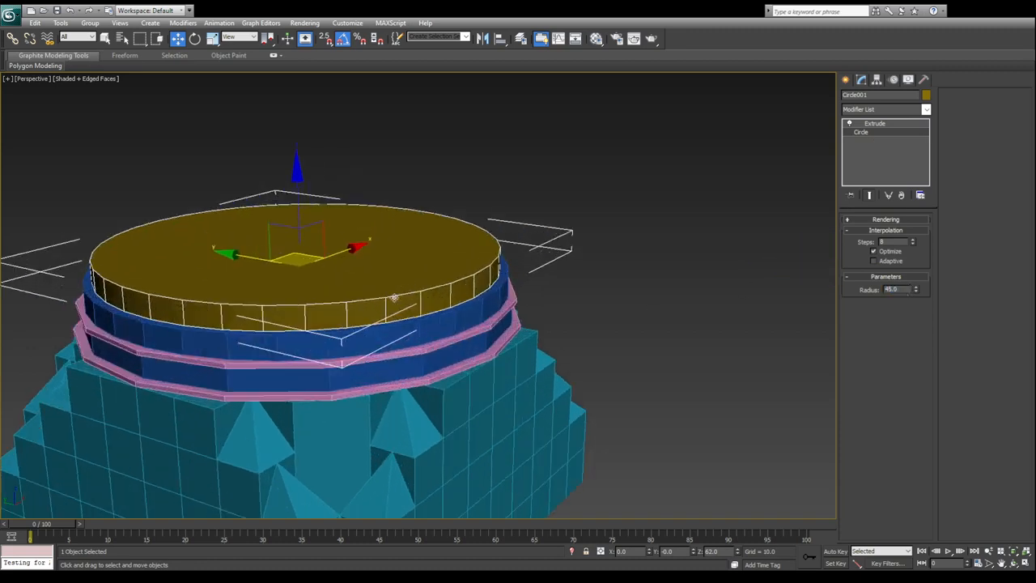
- Examine how the olive disc sits on the stack in the front and left views
left_click(1027, 563)
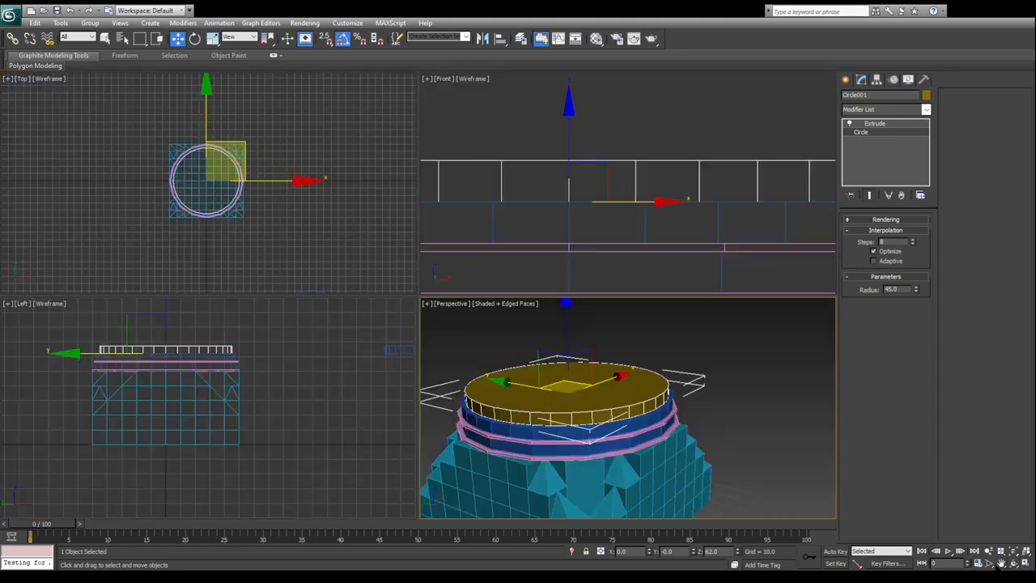
right_click(604, 234)
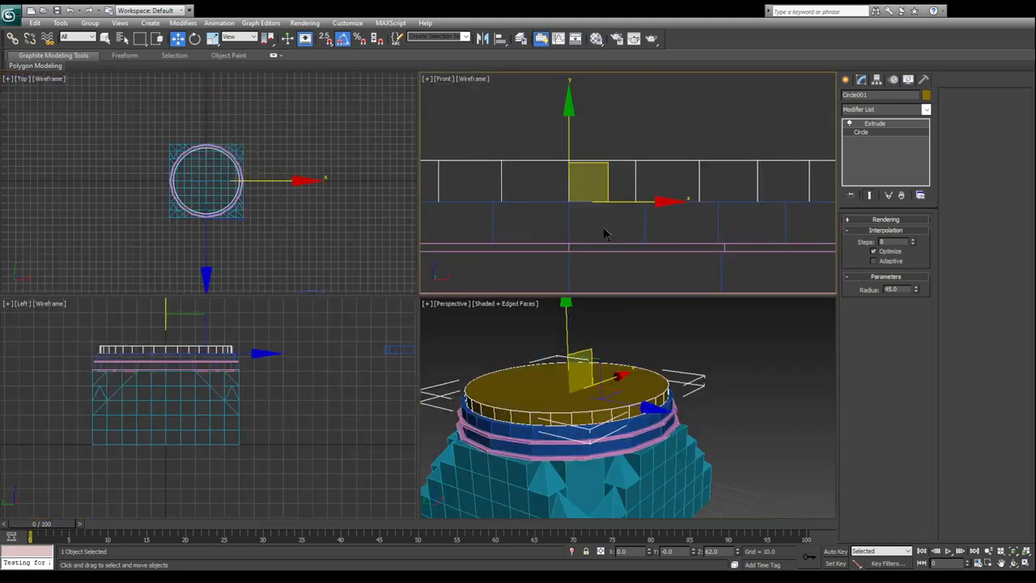
right_click(144, 428)
scroll(187, 398, "up", 4)
middle_click_drag(187, 397, 236, 431)
right_click(553, 375)
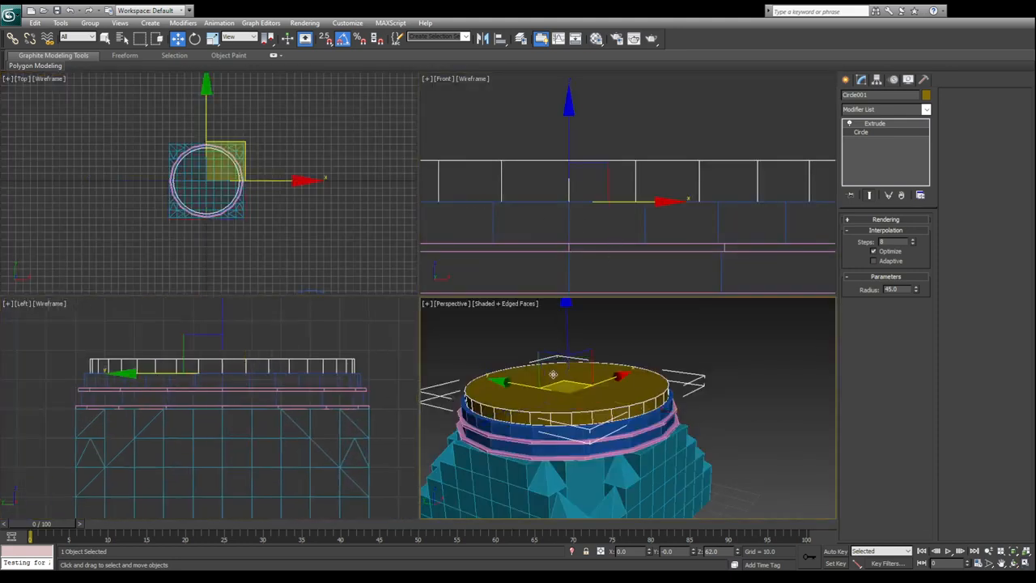
- Render the full perspective view of the column base to inspect the stacked discs, and close the render
key("alt+w")
middle_click_drag(432, 303, 516, 265)
scroll(486, 248, "down", 2)
scroll(502, 252, "down", 2)
scroll(530, 258, "up", 2)
left_click(615, 41)
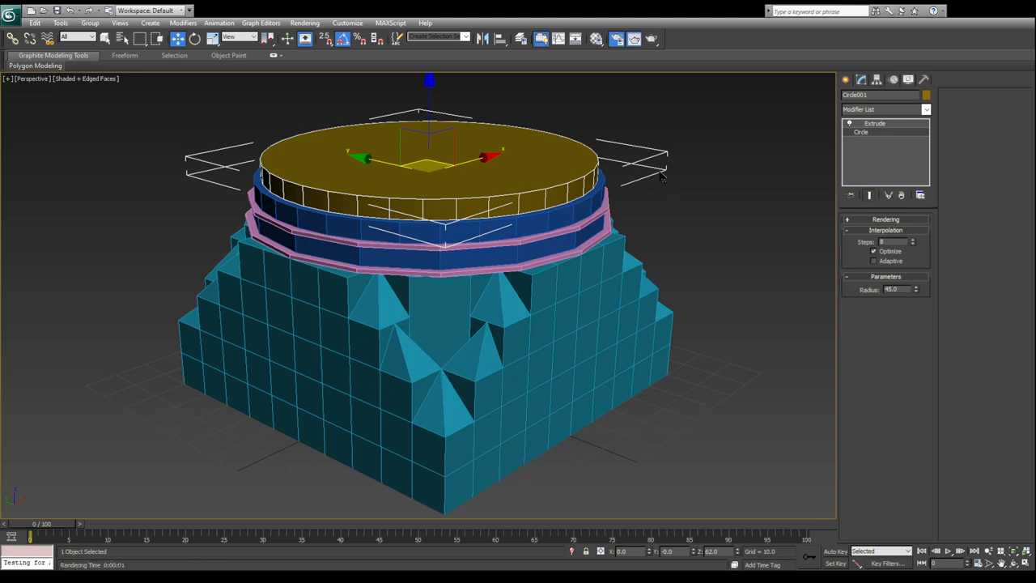
left_click(821, 76)
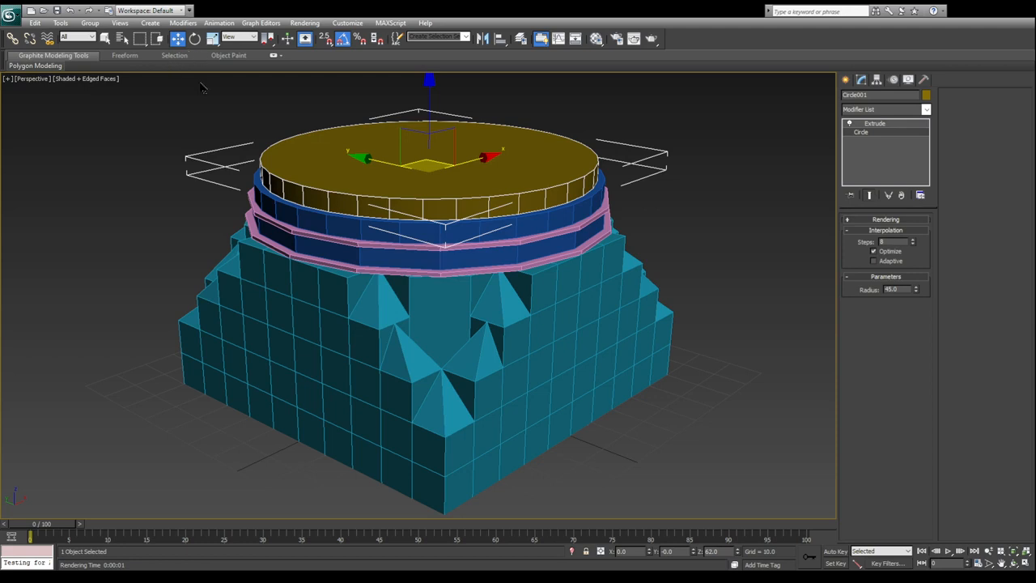
- Set the interpolation steps of the olive disc's circle to 7
scroll(392, 180, "up", 2)
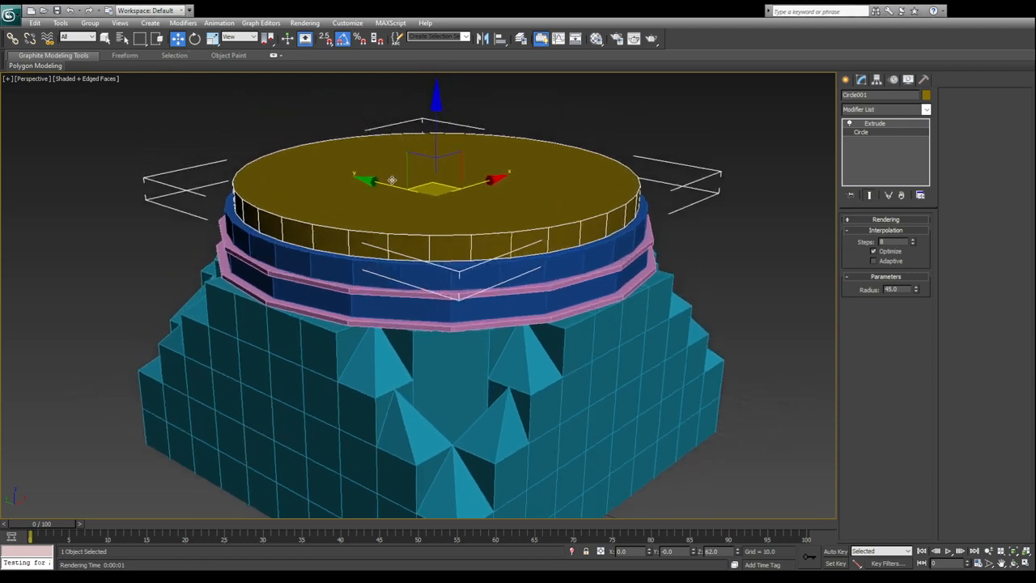
key("alt+w")
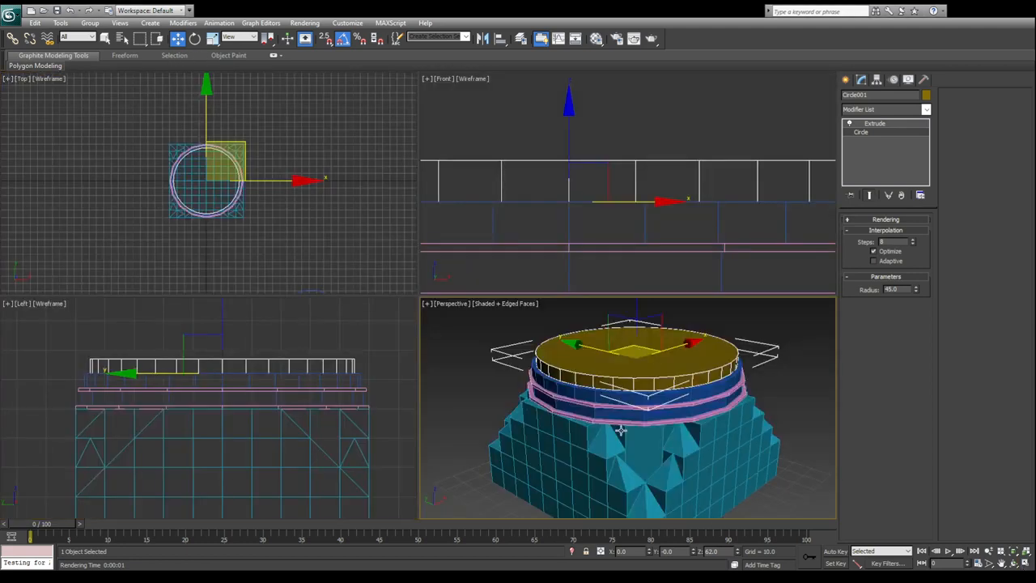
scroll(583, 240, "down", 3)
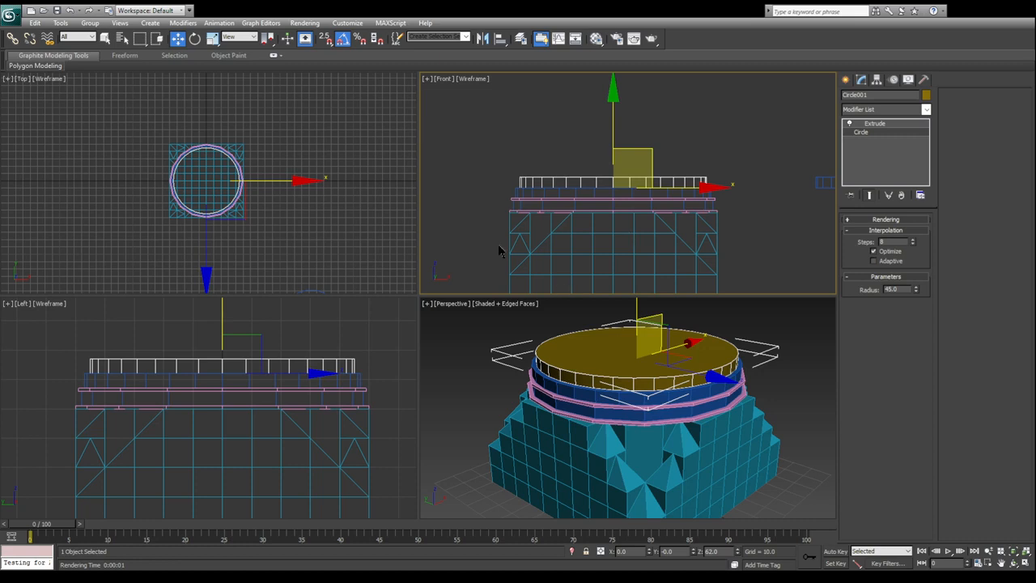
left_click(638, 389)
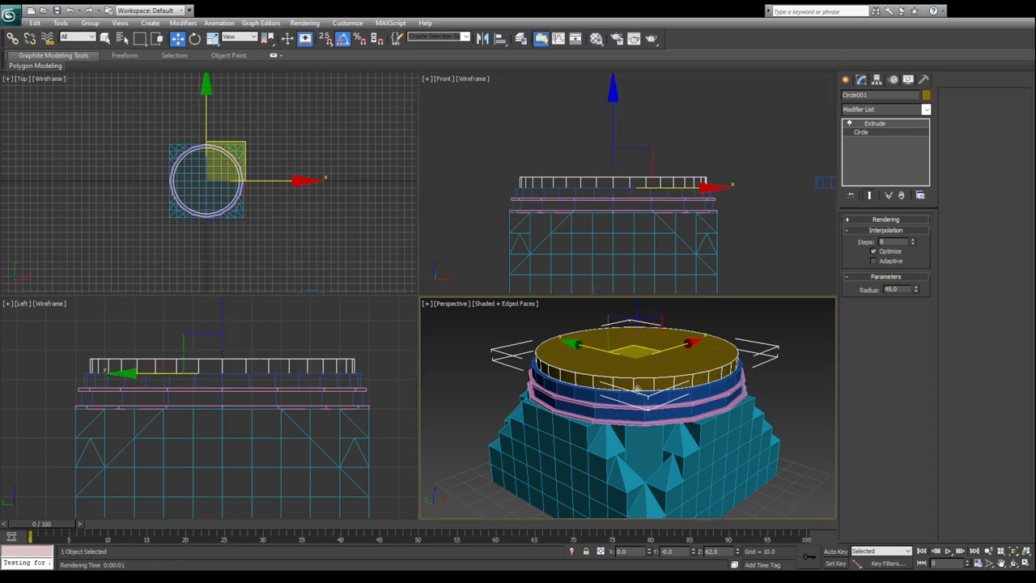
key("alt+w")
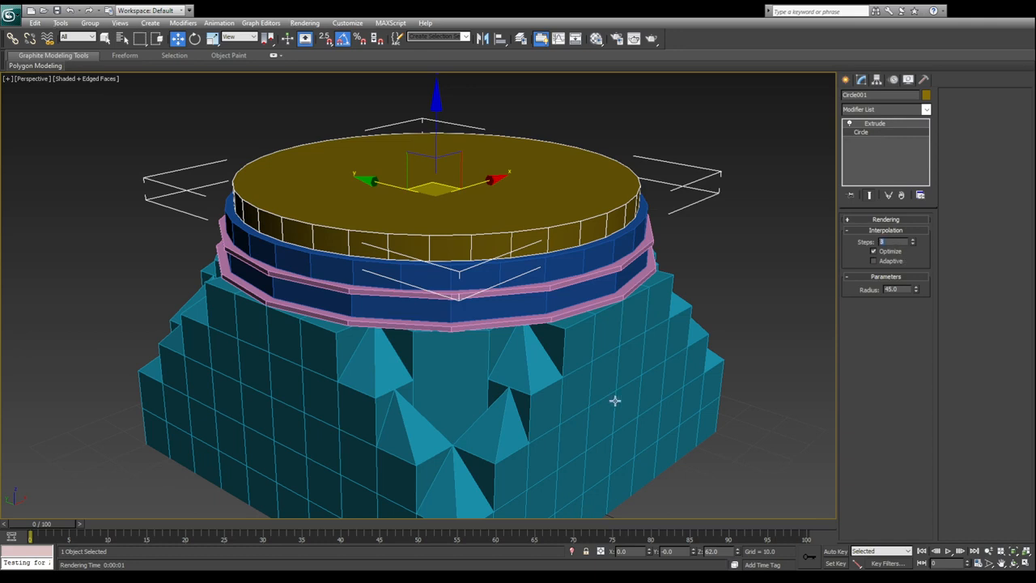
left_click_drag(915, 244, 914, 244)
left_click(913, 243)
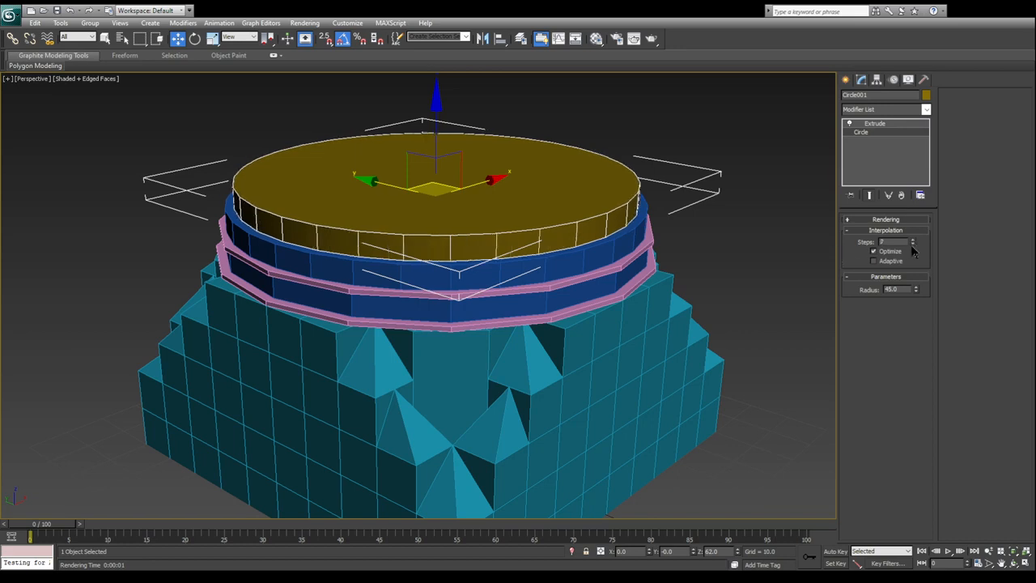
- Inspect each stacked disc in turn, from the lowest pink rim up to the olive disc, checking its extrusion amount
scroll(570, 331, "up", 3)
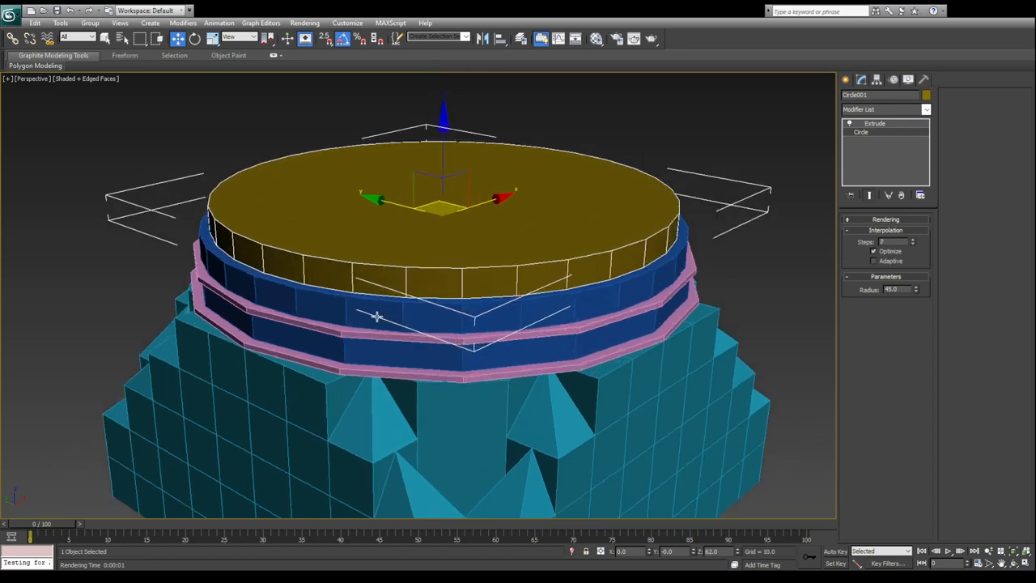
key("alt+w")
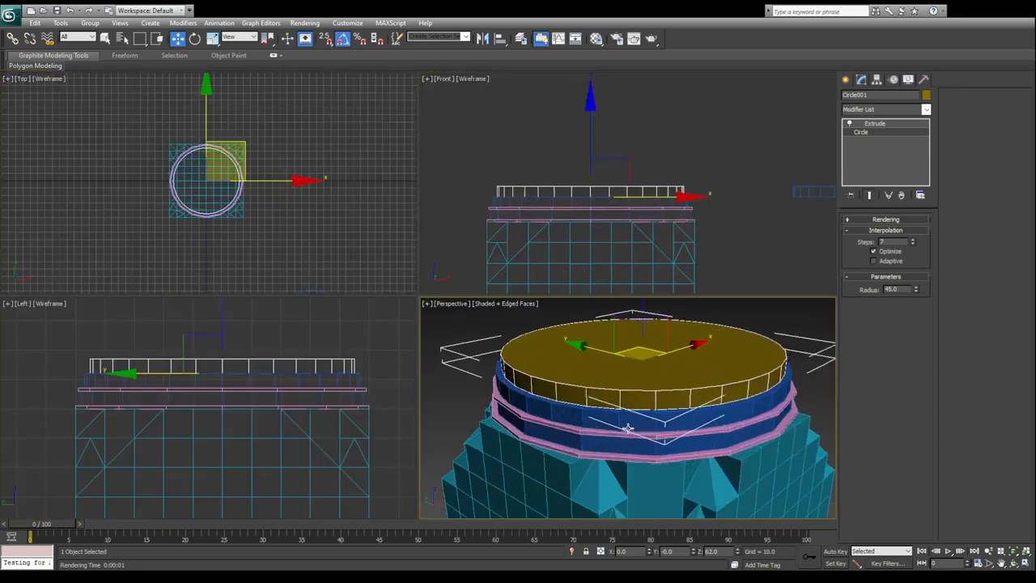
key("alt+w")
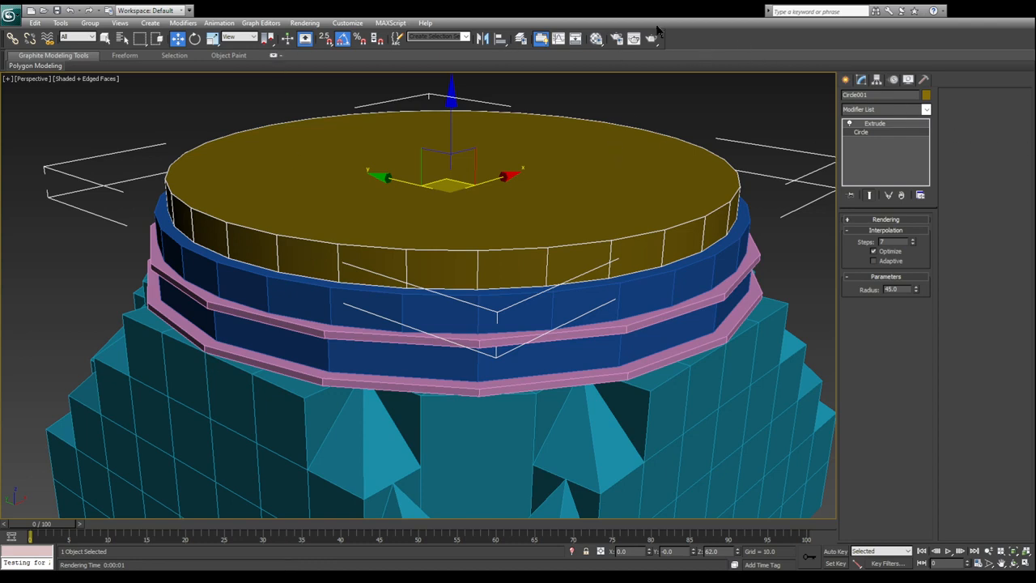
scroll(340, 259, "down", 3)
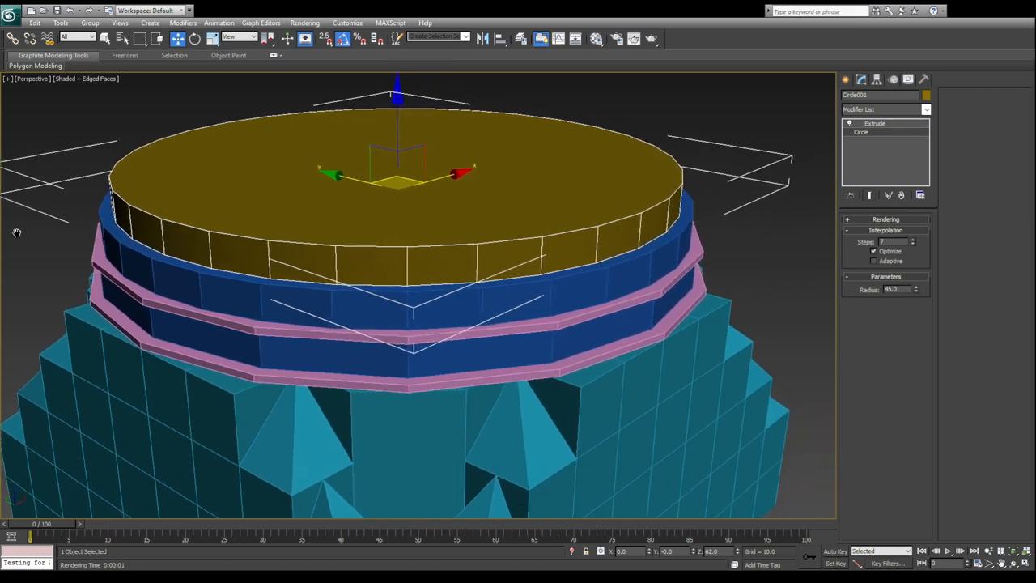
middle_click_drag(337, 299, 289, 335, "alt")
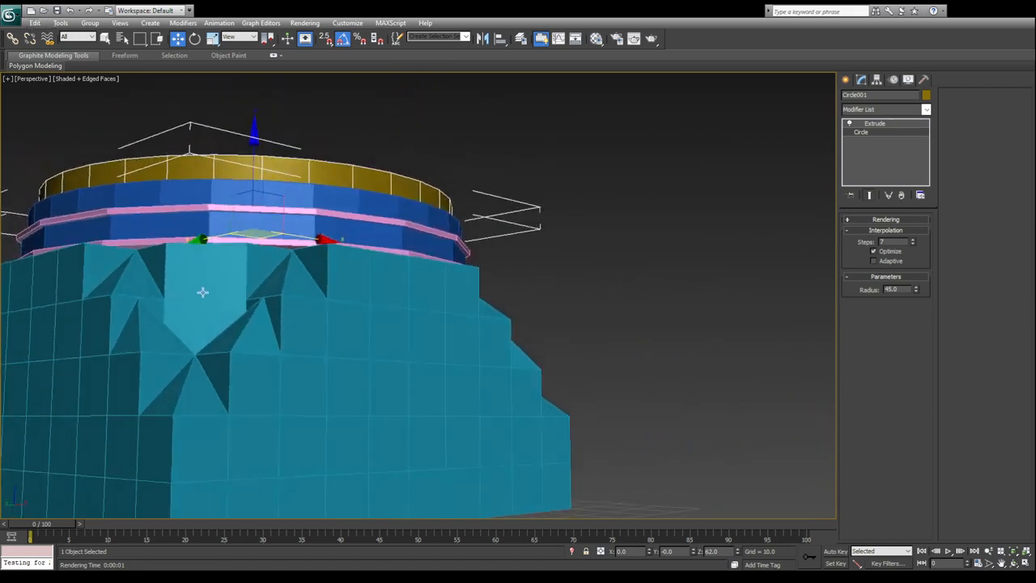
middle_click_drag(202, 292, 296, 316, "alt")
left_click(327, 290)
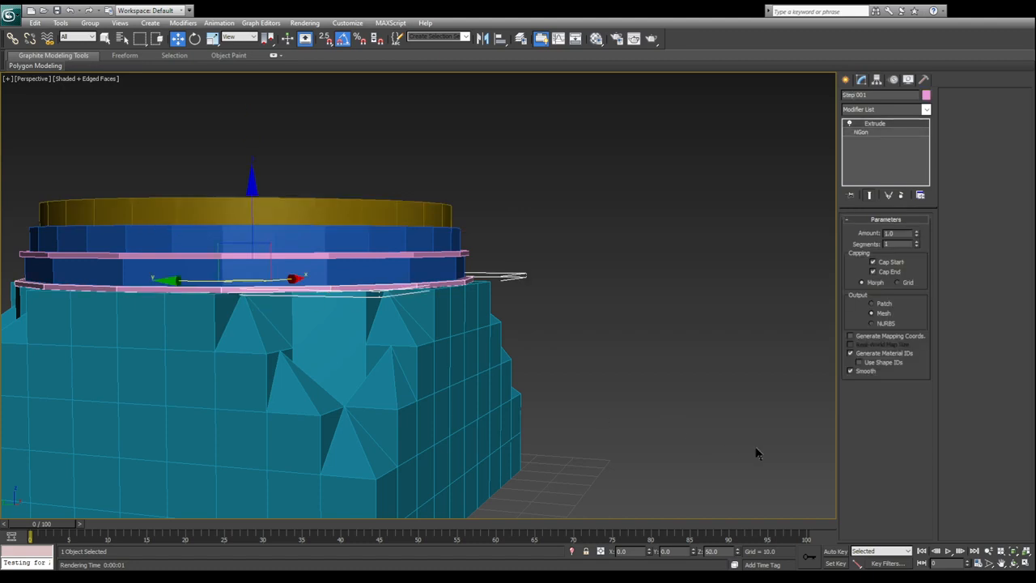
left_click(278, 275)
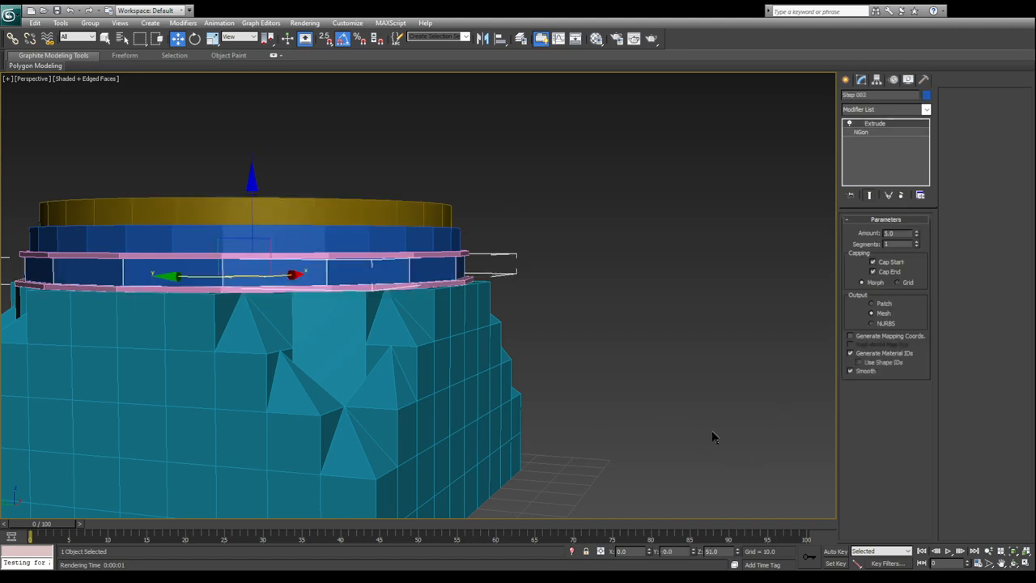
left_click(238, 255)
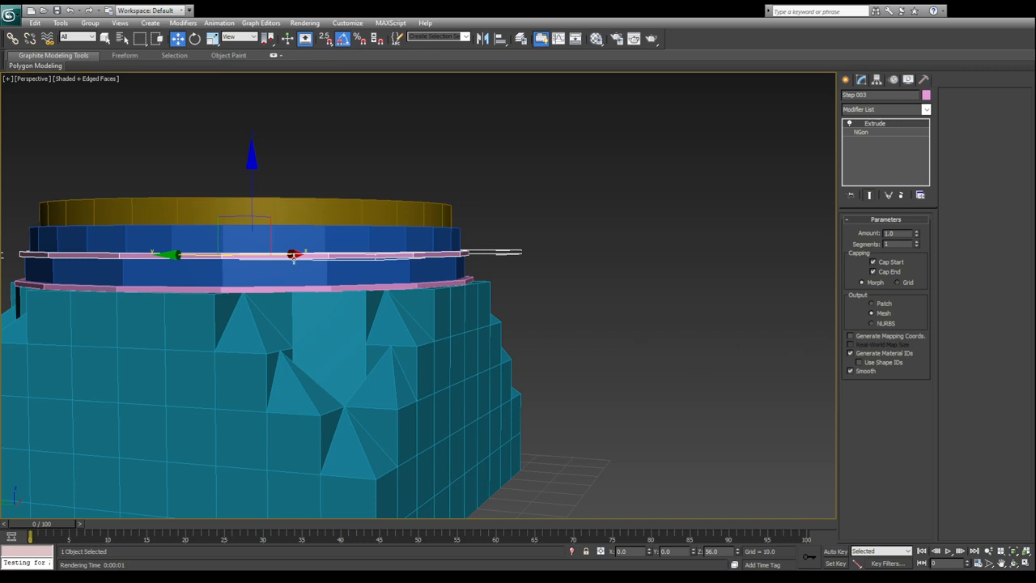
left_click(269, 241)
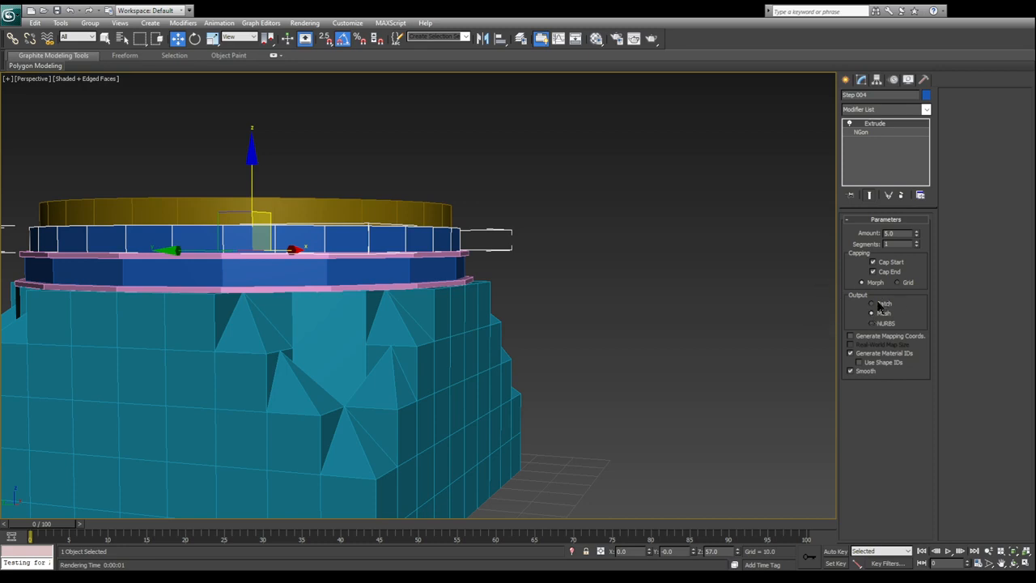
left_click(372, 231)
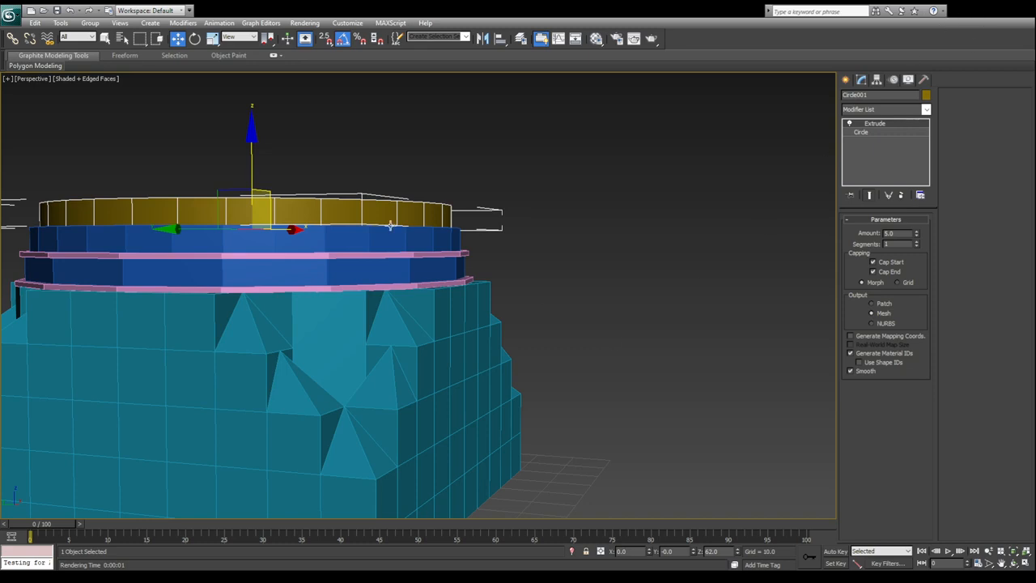
- Show the front view at full size and frame the whole column base in it
key("alt+w")
right_click(578, 224)
key("alt+w")
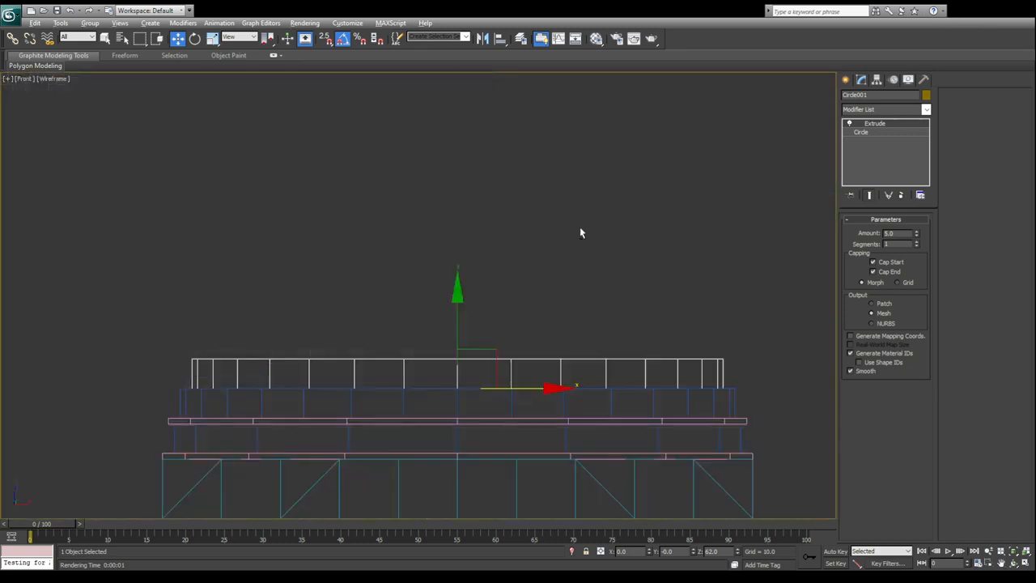
middle_click_drag(515, 228, 535, 243)
middle_click_drag(429, 202, 414, 242)
scroll(417, 243, "down", 3)
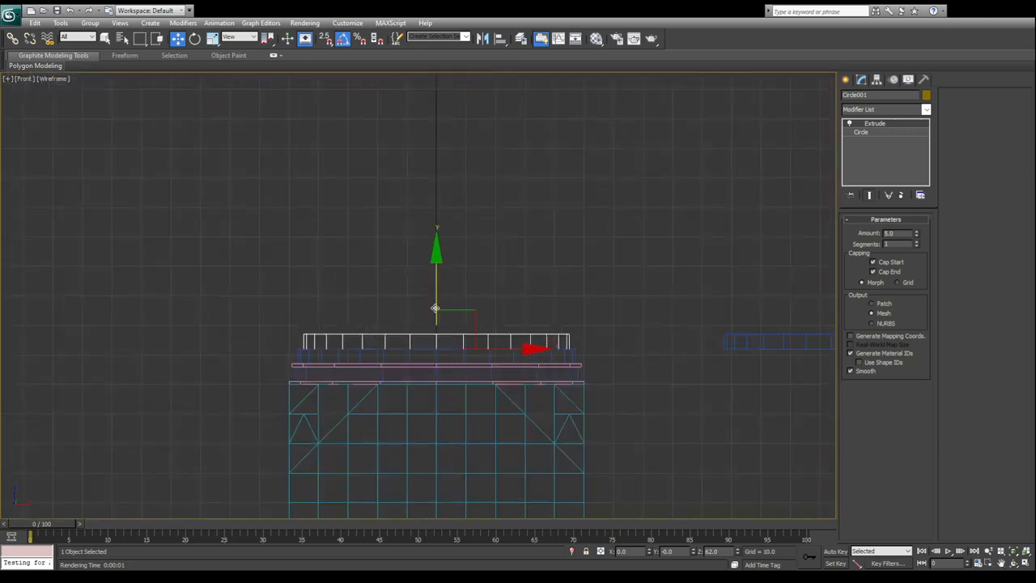
middle_click_drag(435, 309, 423, 225)
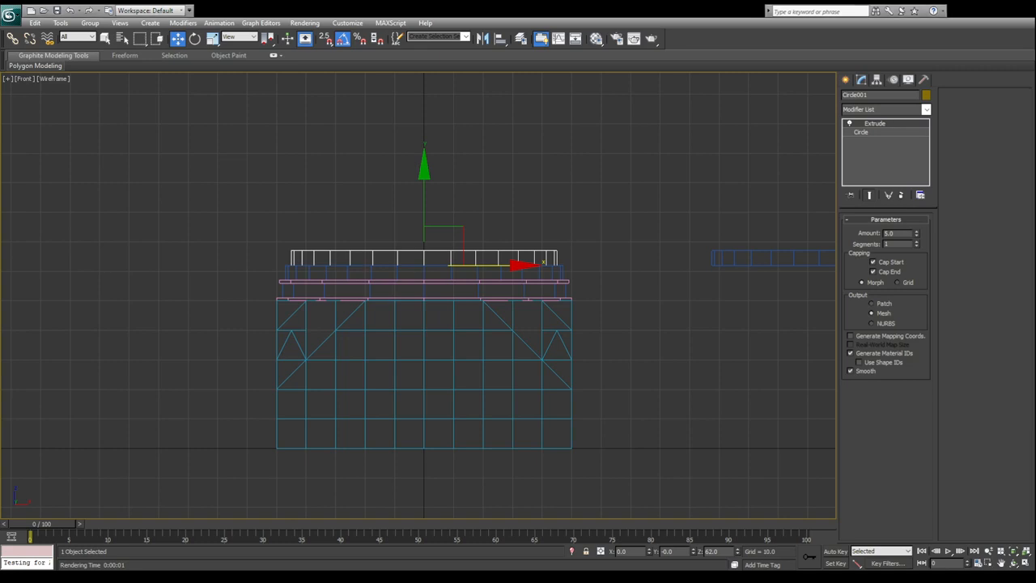
- With 2.5D snap on, draw a straight line in the Front view from the centre axis at Z 130 to the olive disc's upper outer corner
scroll(567, 316, "up", 4)
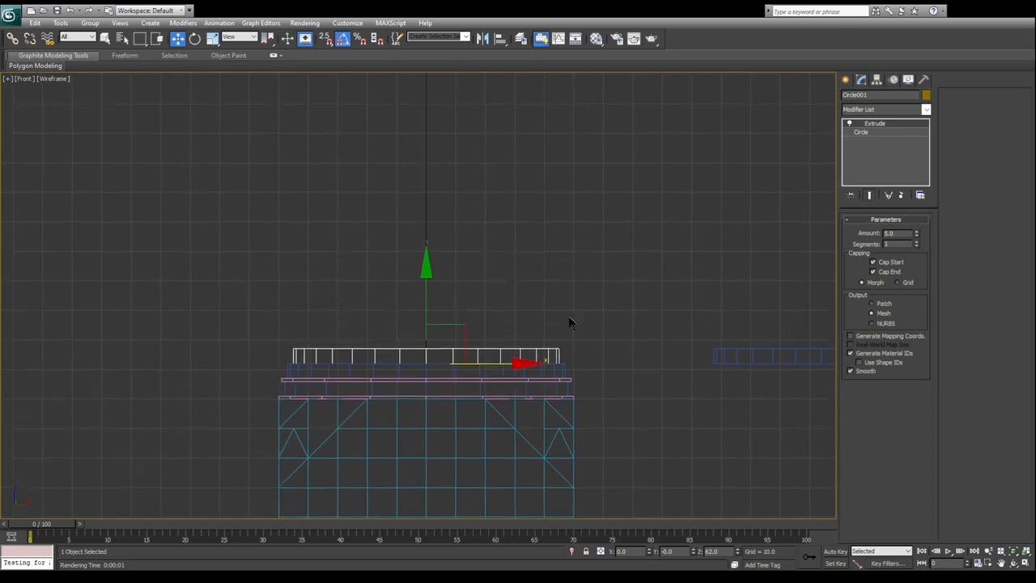
left_click(846, 79)
left_click(865, 158)
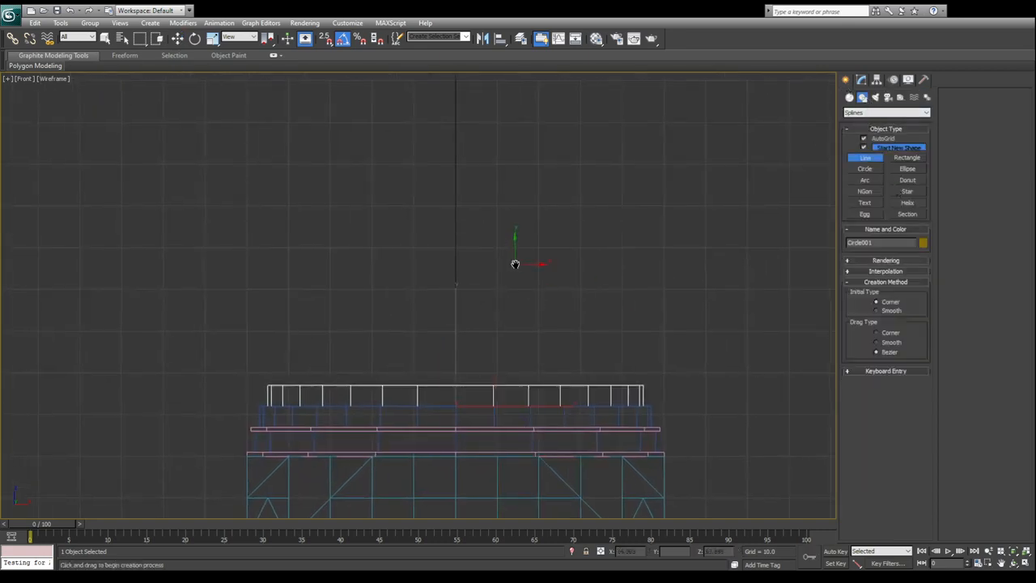
middle_click_drag(584, 271, 567, 285)
scroll(544, 283, "down", 2)
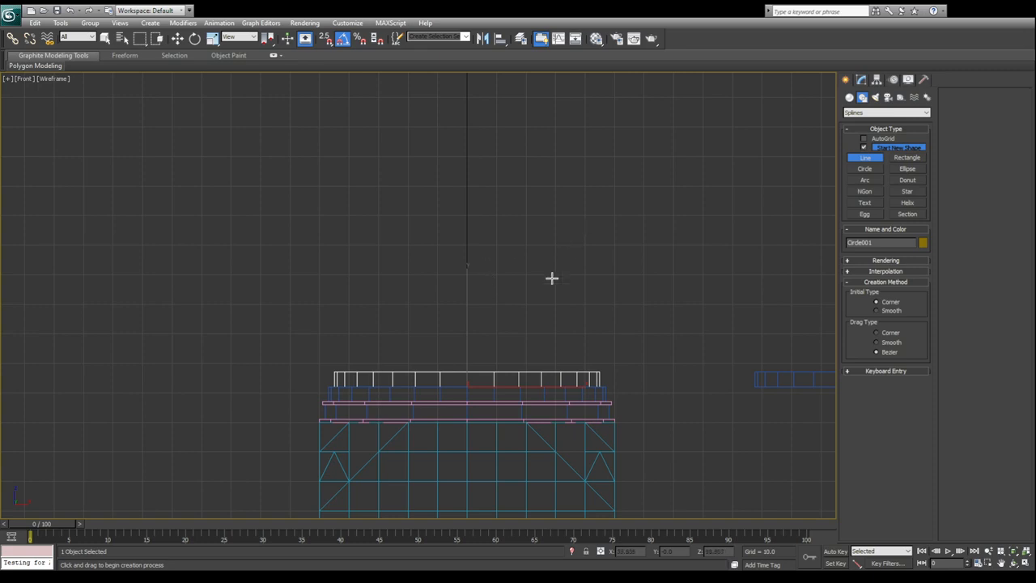
left_click(325, 38)
middle_click_drag(440, 239, 451, 244)
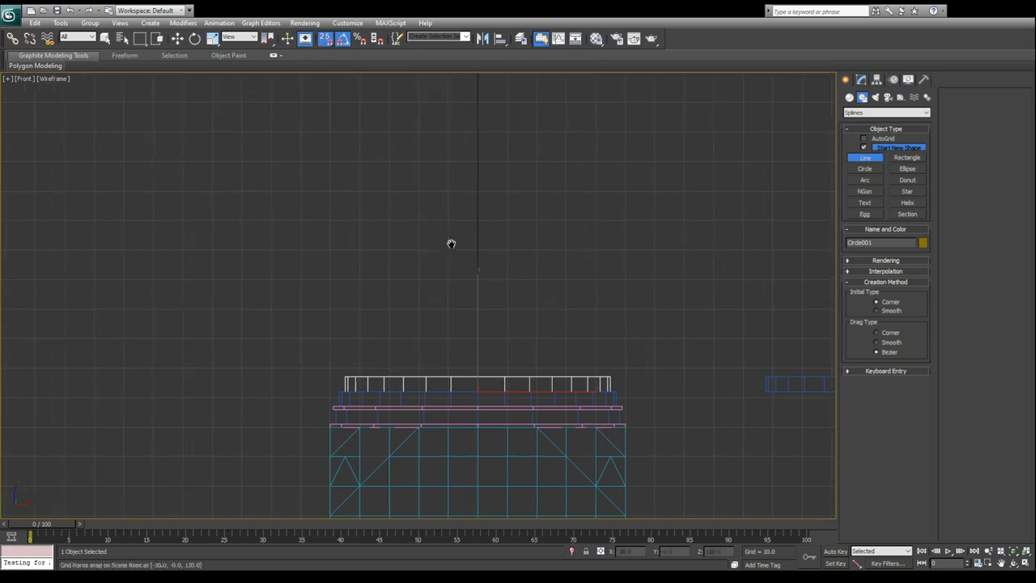
scroll(416, 293, "up", 2)
left_click(503, 148)
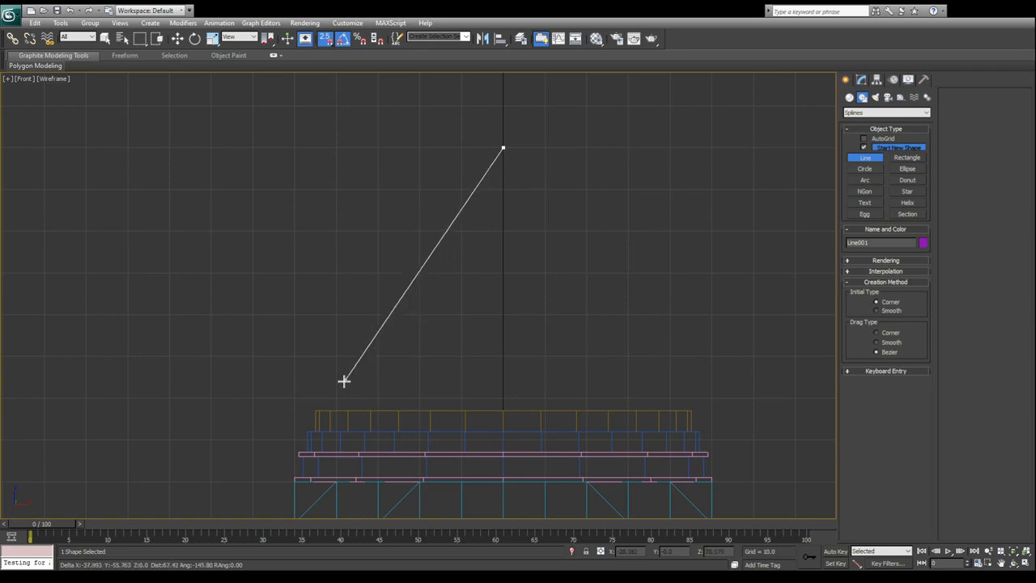
right_click(603, 164)
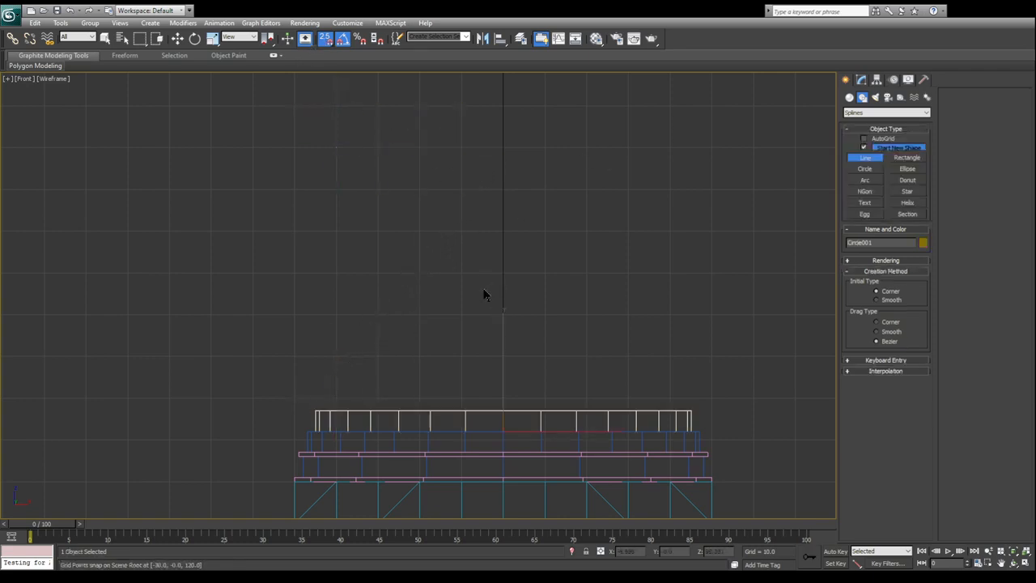
left_click(503, 148)
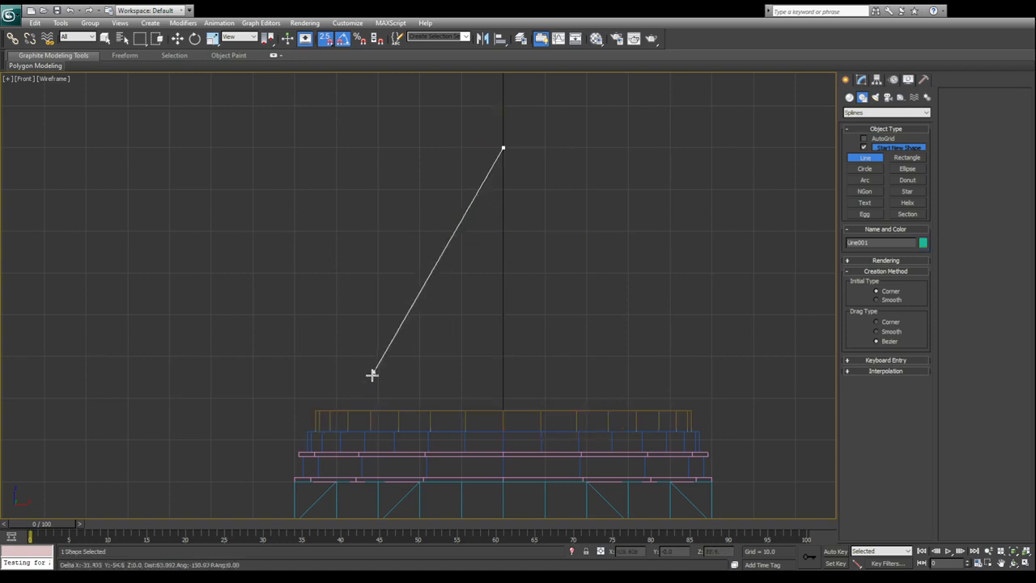
left_click(315, 407)
right_click(599, 368)
key("w")
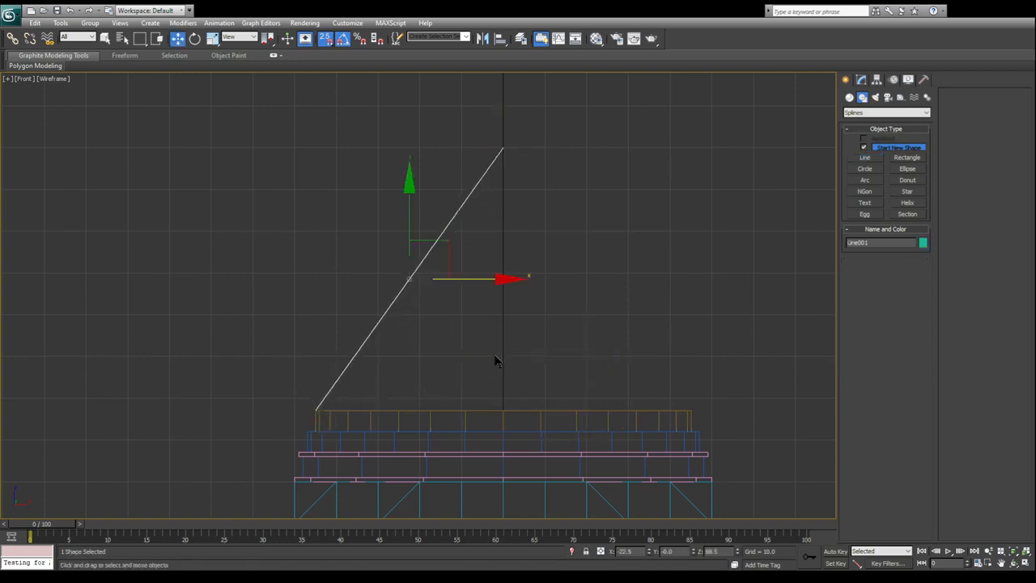
- Check closely where the line's lower endpoint meets the olive disc's upper corner
scroll(620, 191, "up", 5)
middle_click_drag(620, 192, 426, 283)
scroll(210, 356, "up", 3)
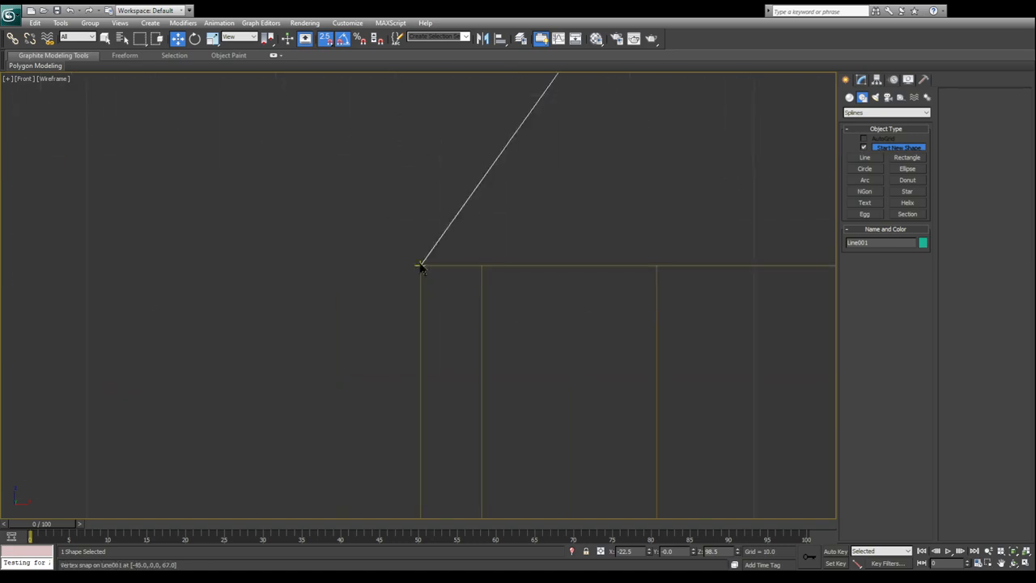
scroll(381, 289, "down", 2)
middle_click_drag(382, 289, 460, 252)
scroll(457, 247, "down", 1)
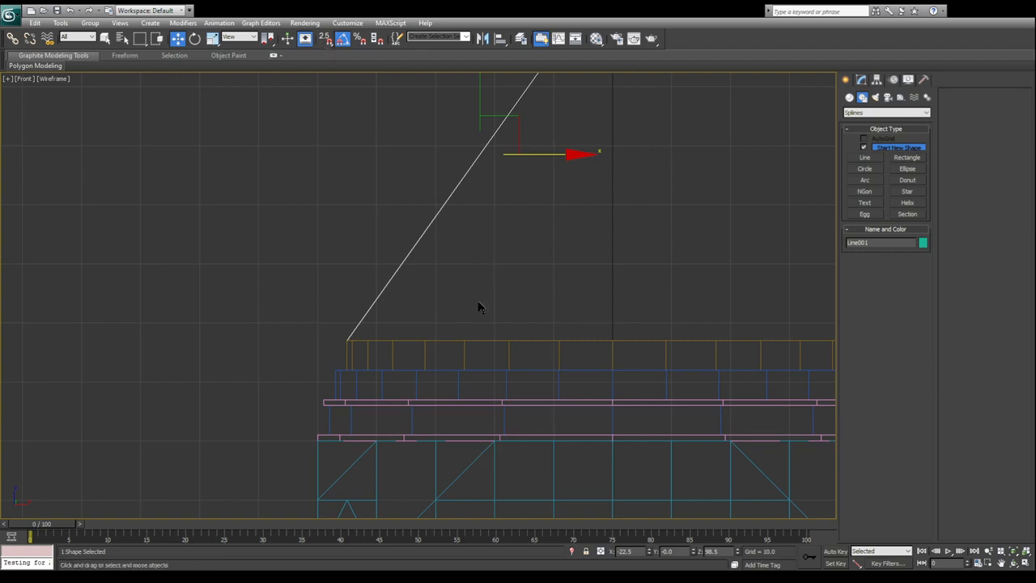
- Refine the line with an extra vertex just above its lower end, at about X -43.4, Z 69.2
left_click(860, 79)
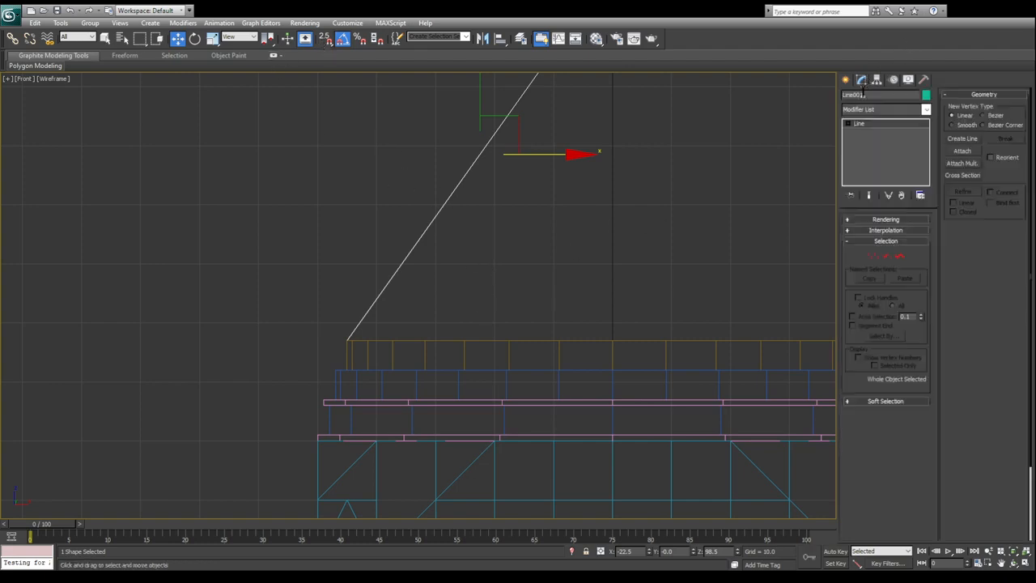
scroll(505, 283, "down", 2)
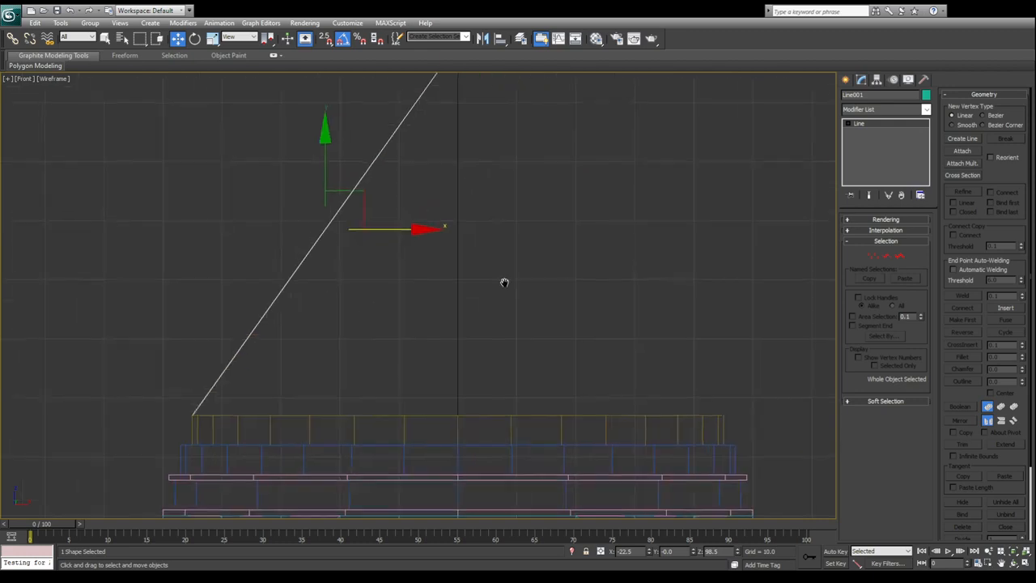
left_click(873, 256)
middle_click_drag(469, 136, 500, 153)
left_click_drag(500, 152, 234, 383)
middle_click_drag(544, 278, 584, 229)
scroll(569, 259, "up", 2)
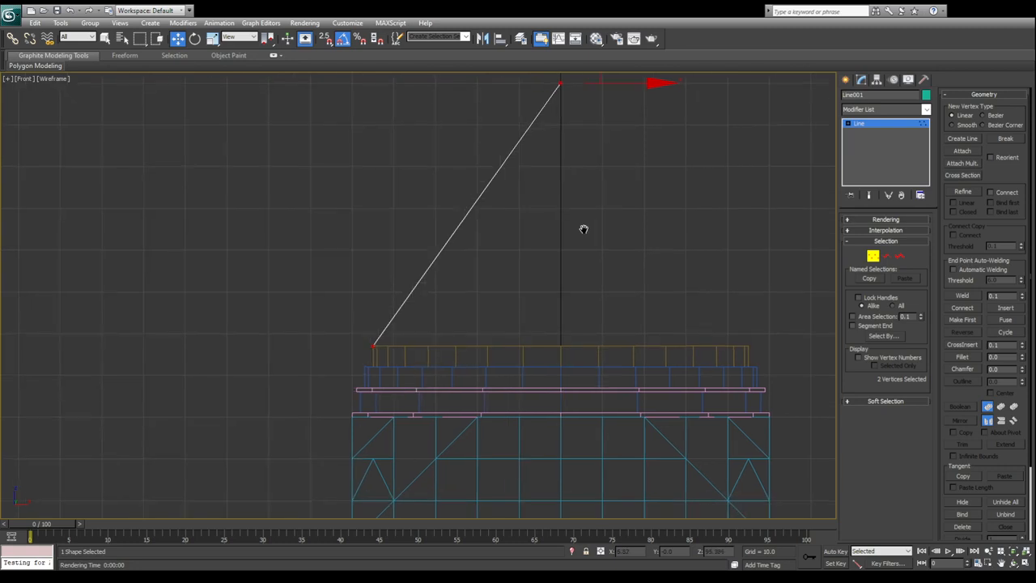
left_click(963, 192)
key("w")
middle_click_drag(396, 341, 391, 404)
left_click_drag(347, 370, 399, 408)
- Move the top vertex's Bezier handle straight below it on the centre axis
left_click(550, 144)
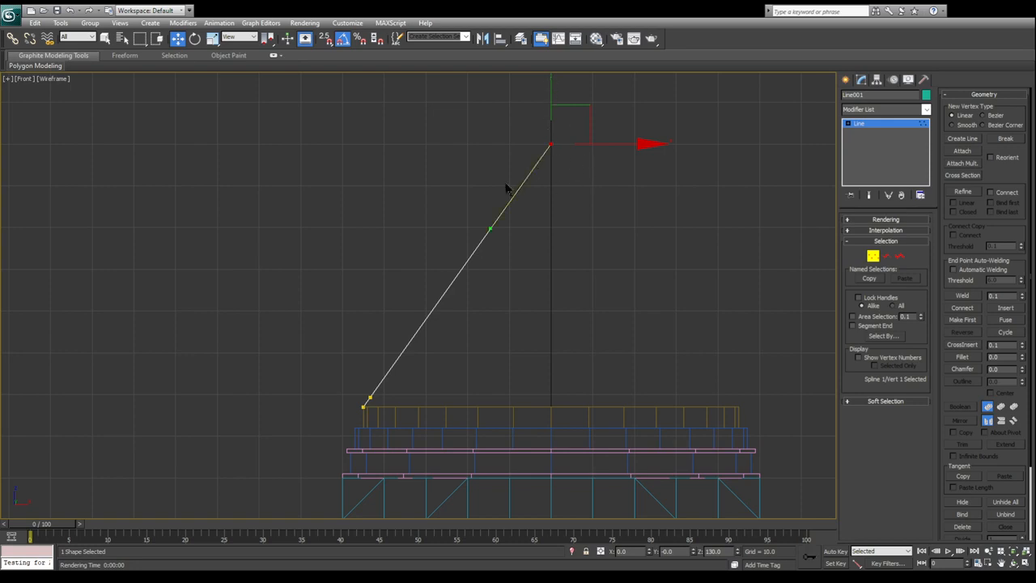
left_click_drag(491, 229, 551, 173)
middle_click_drag(581, 236, 489, 361)
scroll(489, 361, "up", 5)
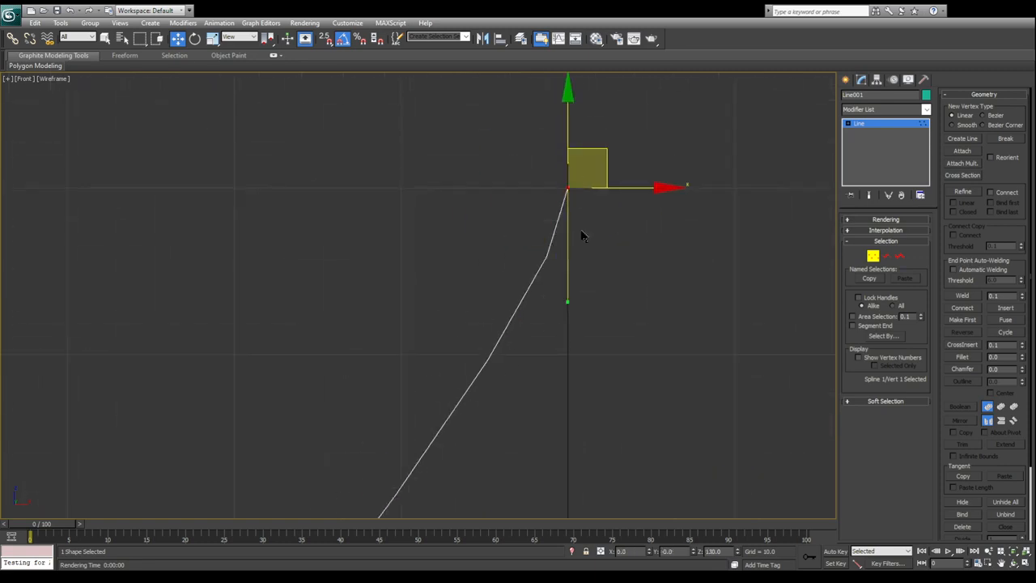
scroll(581, 234, "down", 4)
middle_click_drag(416, 398, 575, 148)
middle_click_drag(503, 256, 391, 341)
scroll(368, 354, "down", 1)
scroll(389, 267, "up", 2)
- Bend the long segment into an S-curve by pulling the second vertex's handle outward and the top vertex's handle down and outward
left_click_drag(272, 347, 366, 400)
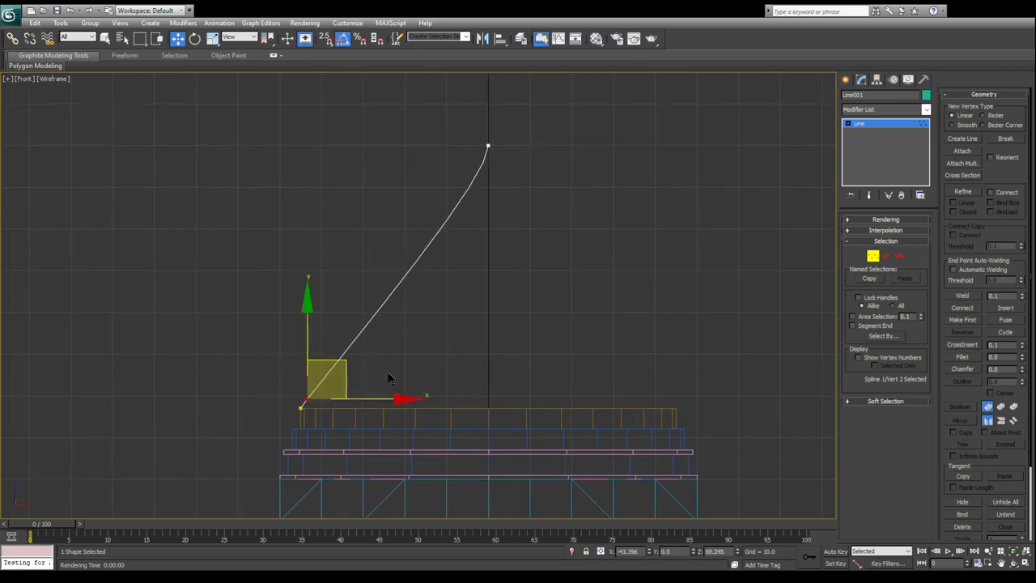
left_click_drag(398, 286, 303, 229)
left_click_drag(437, 126, 388, 256)
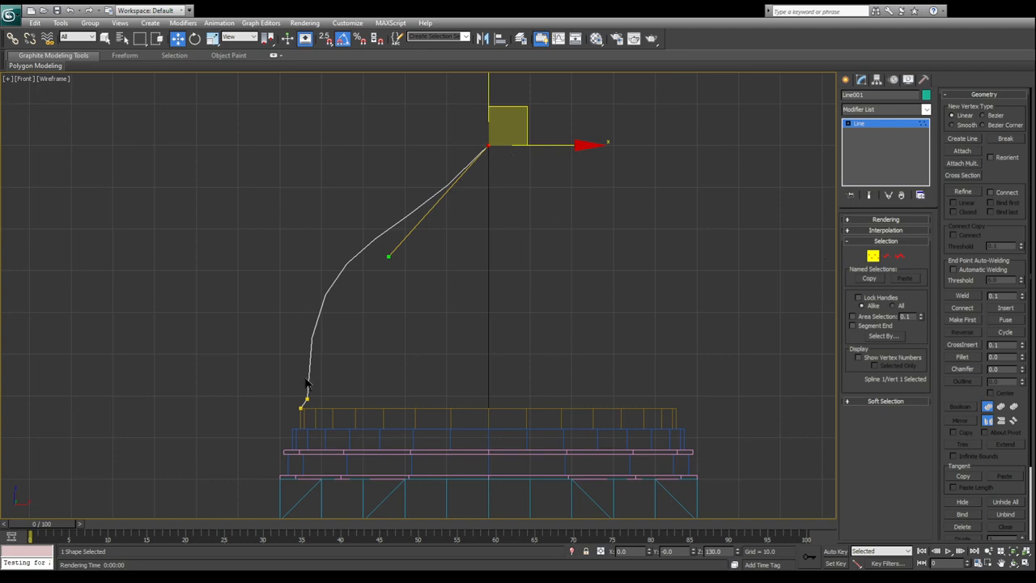
- Set the line's interpolation steps to 16
left_click(889, 231)
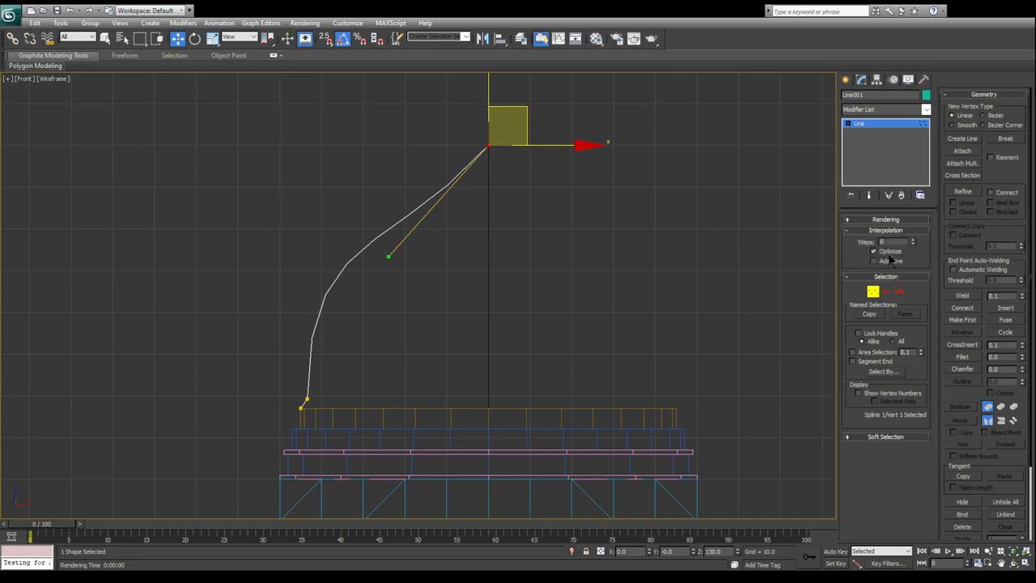
key("Return")
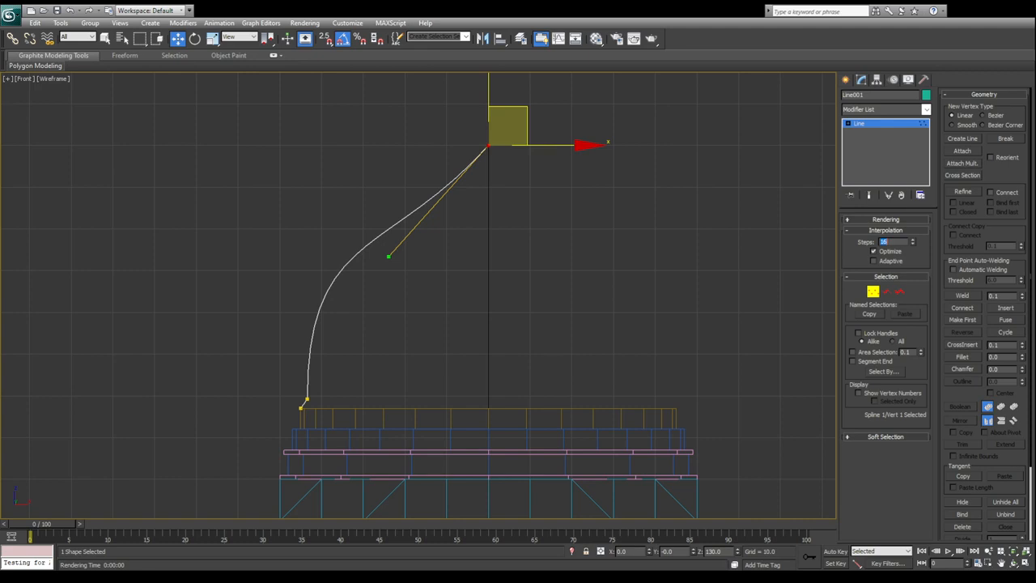
middle_click_drag(360, 261, 382, 300)
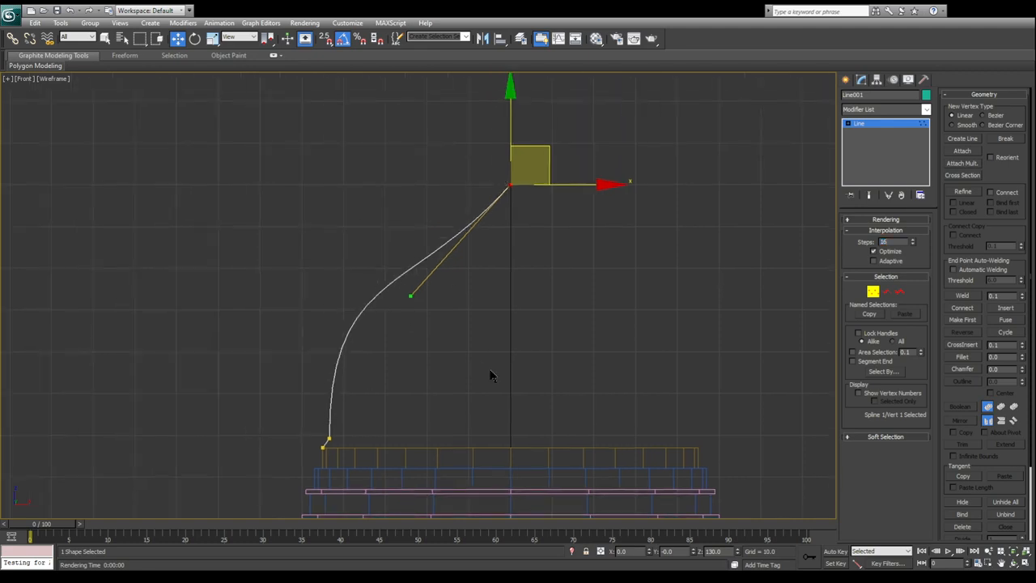
- Raise the top vertex's Bezier handle slightly to soften the S-curve below the peak
scroll(469, 324, "up", 2)
middle_click_drag(595, 123, 603, 176)
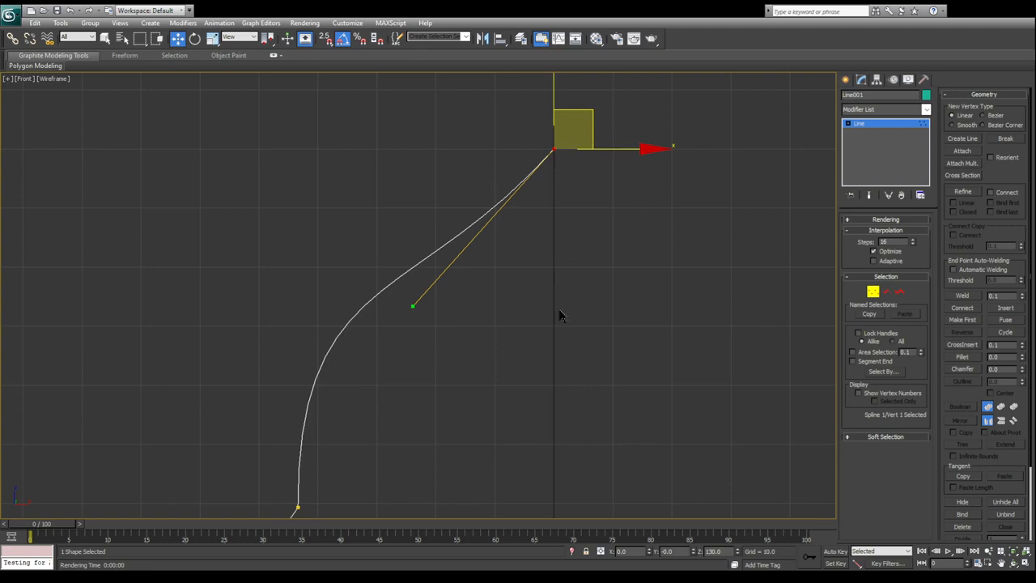
mouse_move(546, 223)
middle_mouse_down()
mouse_move(551, 243)
mouse_move(541, 220)
middle_mouse_up()
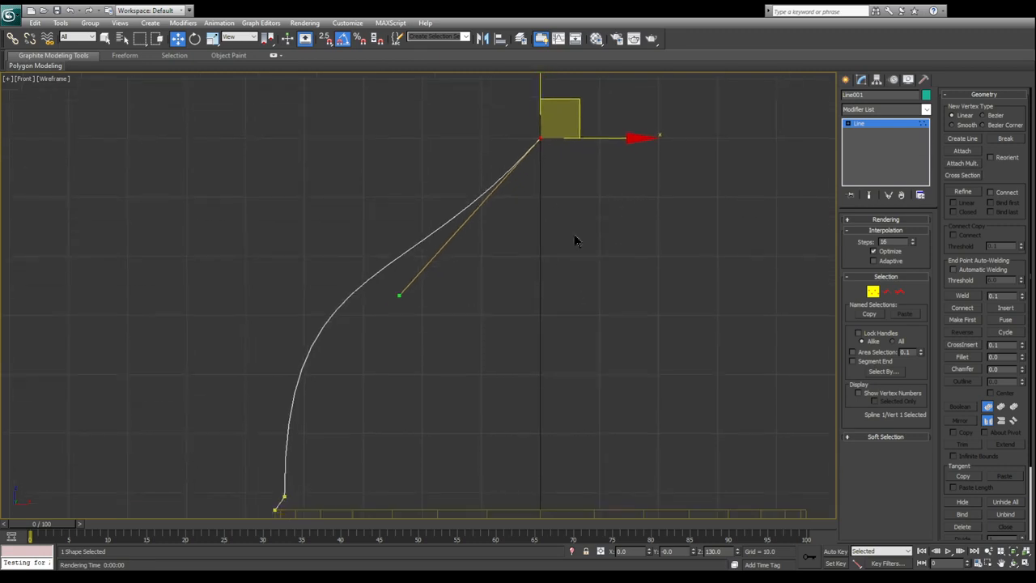
left_click_drag(400, 293, 404, 263)
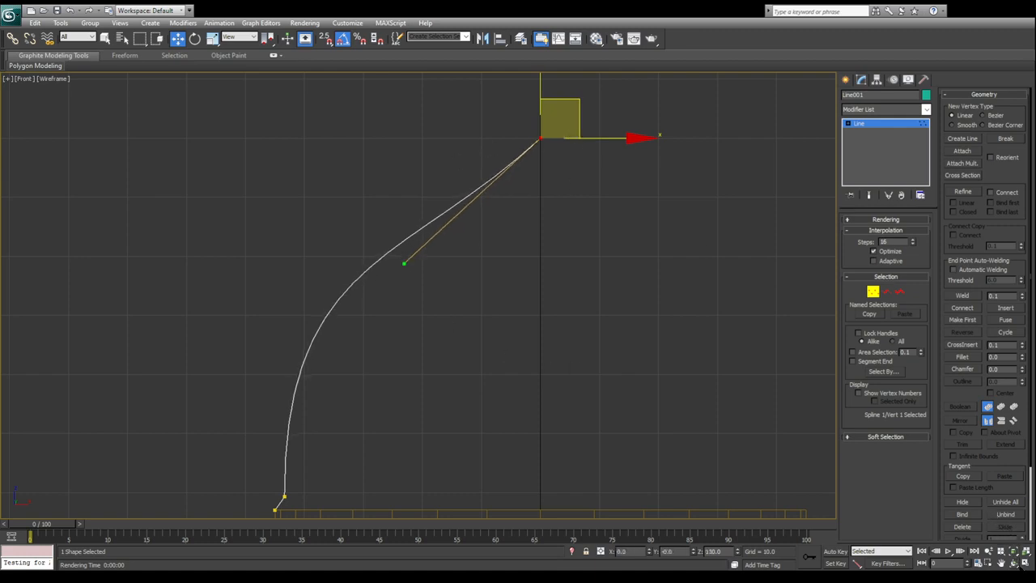
- Show all four viewports and frame the curved line with the column base in the Left and Front views
key("alt+w")
scroll(117, 190, "up", 5)
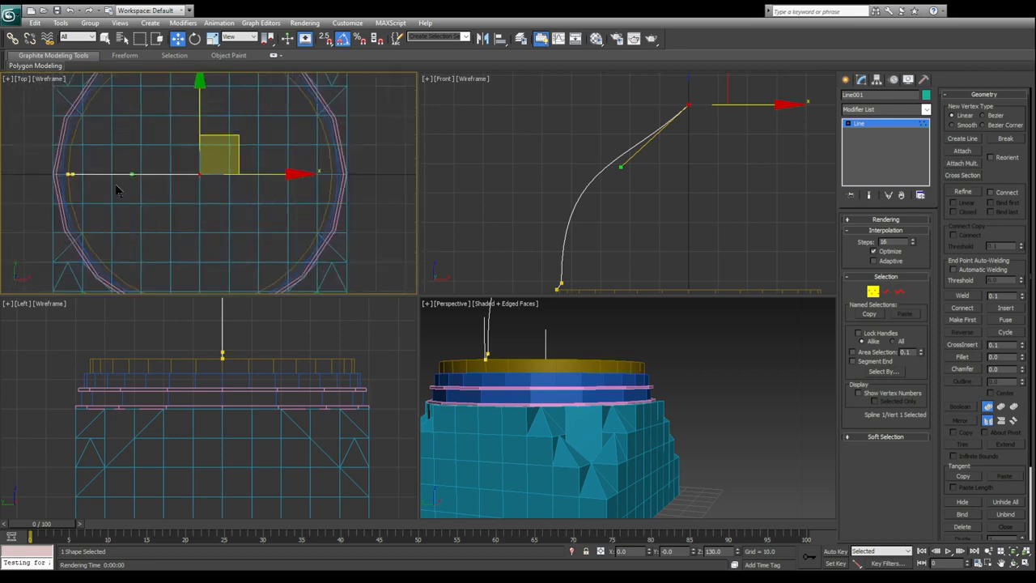
scroll(229, 385, "down", 5)
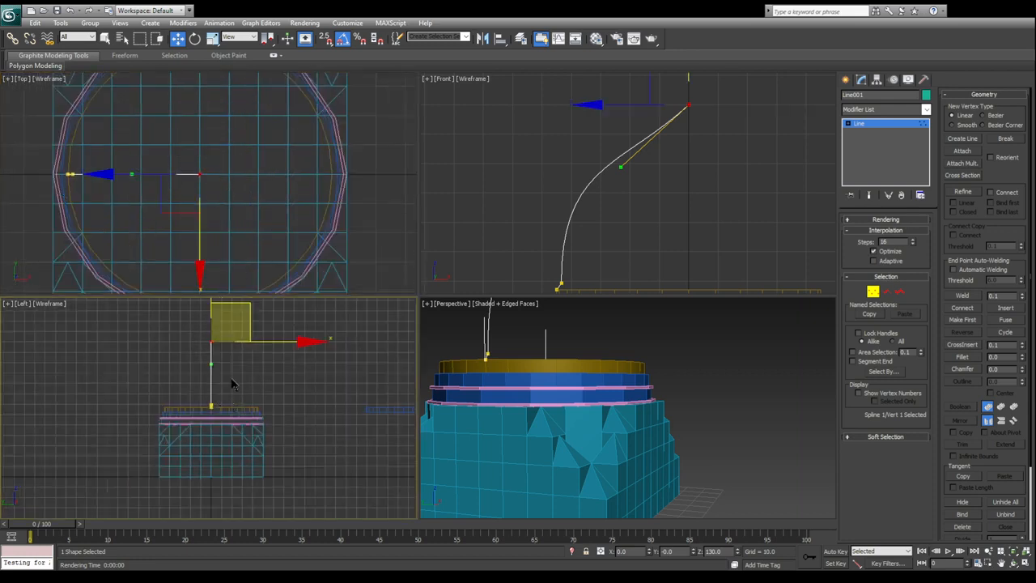
middle_click_drag(699, 169, 652, 119)
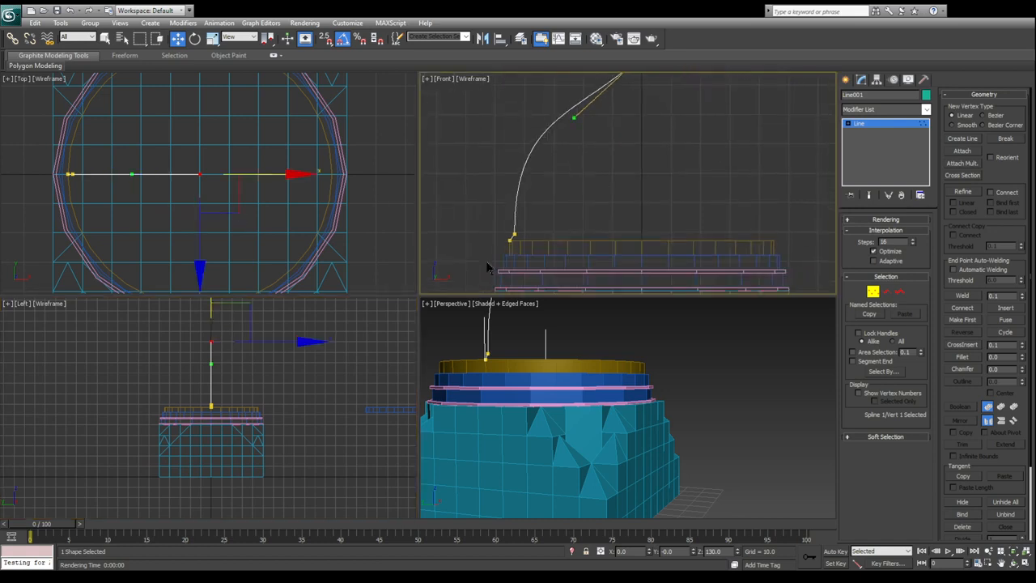
scroll(607, 215, "up", 4)
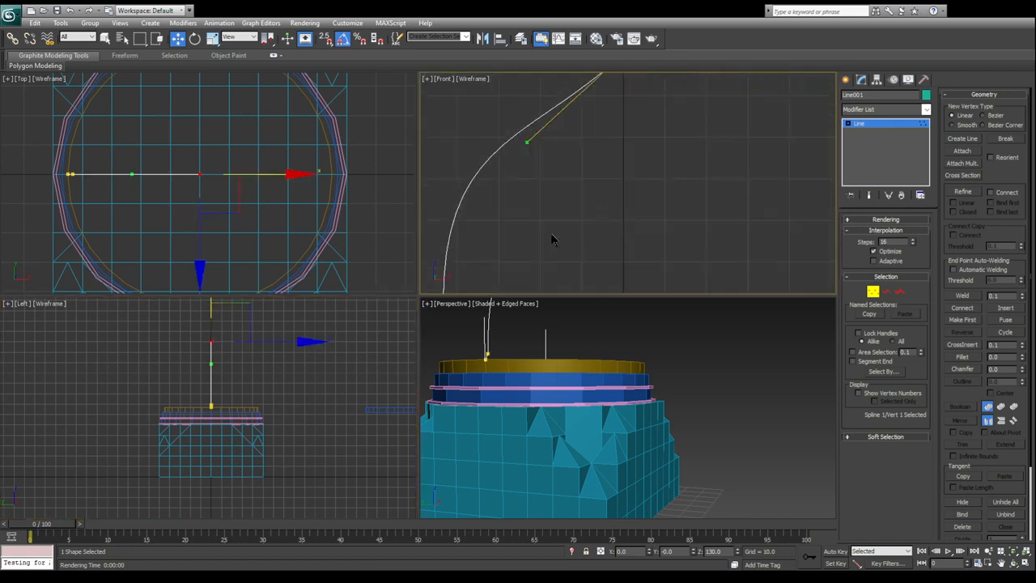
- Pull the bottom vertex's Bezier handle inward and lower so the short bottom segment starts flatter at the disc's corner
middle_click_drag(594, 211, 721, 138)
scroll(597, 197, "up", 5)
left_click_drag(536, 188, 642, 251)
middle_click_drag(581, 250, 584, 201)
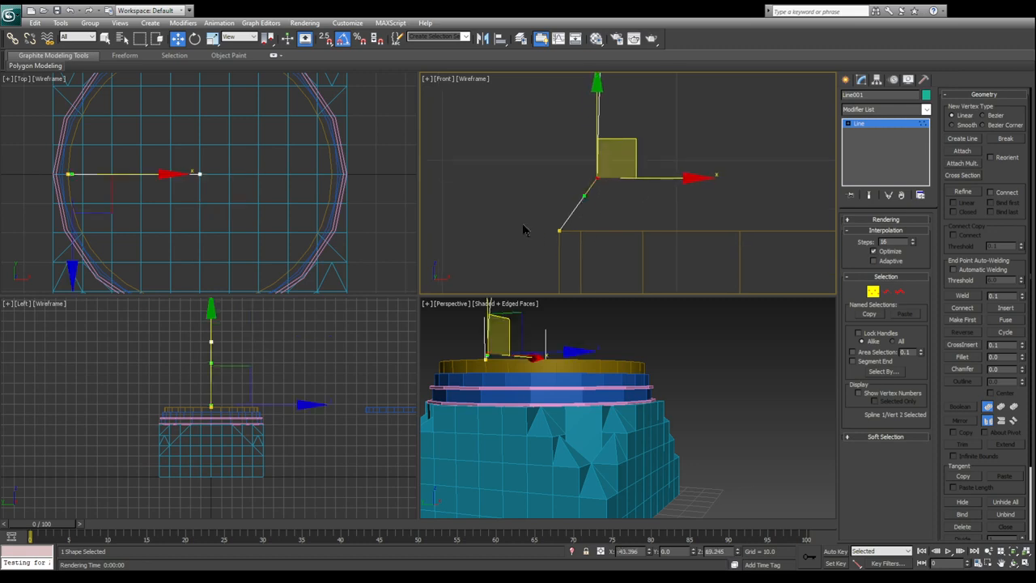
left_click_drag(524, 224, 639, 267)
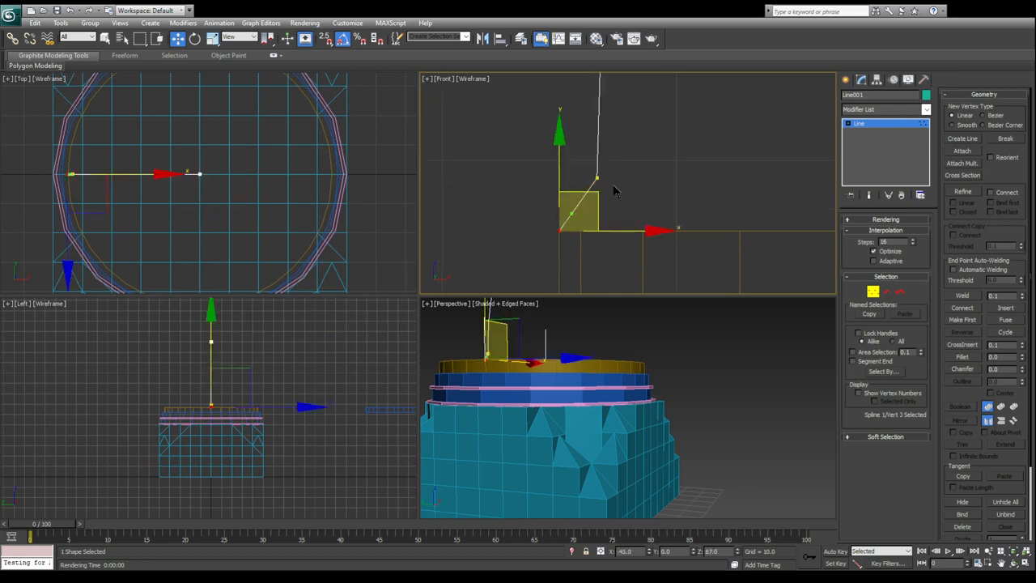
scroll(616, 187, "up", 5)
middle_click_drag(562, 246, 662, 111)
left_click_drag(592, 170, 617, 188)
middle_click_drag(665, 117, 634, 203)
scroll(635, 204, "down", 2)
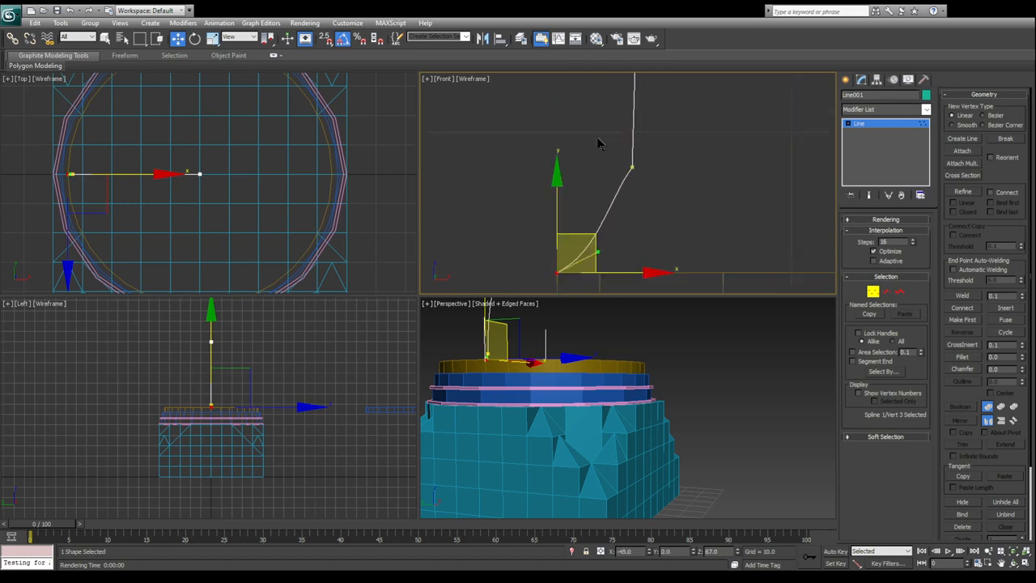
- Place the second vertex's lower Bezier handle directly beneath it, rounding the short bottom segment into a smooth fillet
left_click_drag(598, 137, 669, 212)
left_click_drag(603, 209, 632, 208)
middle_click_drag(678, 188, 653, 233)
left_click_drag(602, 255, 609, 258)
middle_click_drag(660, 238, 589, 181)
scroll(608, 155, "down", 3)
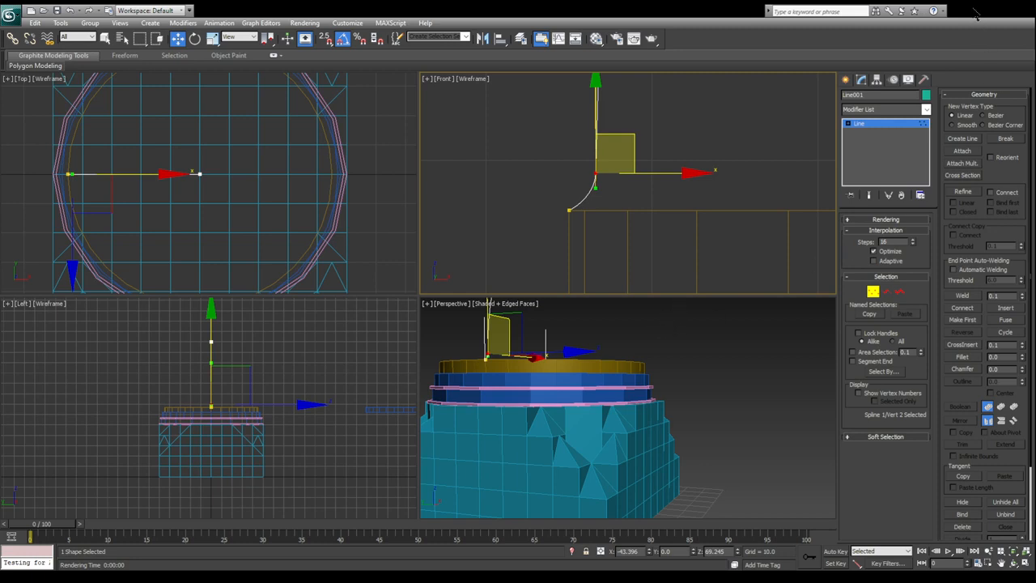
- Examine the whole profile curve in the Front view, from the rounded bottom segment up to the top vertex and its handle
middle_click_drag(598, 224, 513, 253)
scroll(513, 252, "down", 5)
middle_click_drag(618, 164, 526, 257)
scroll(526, 257, "down", 3)
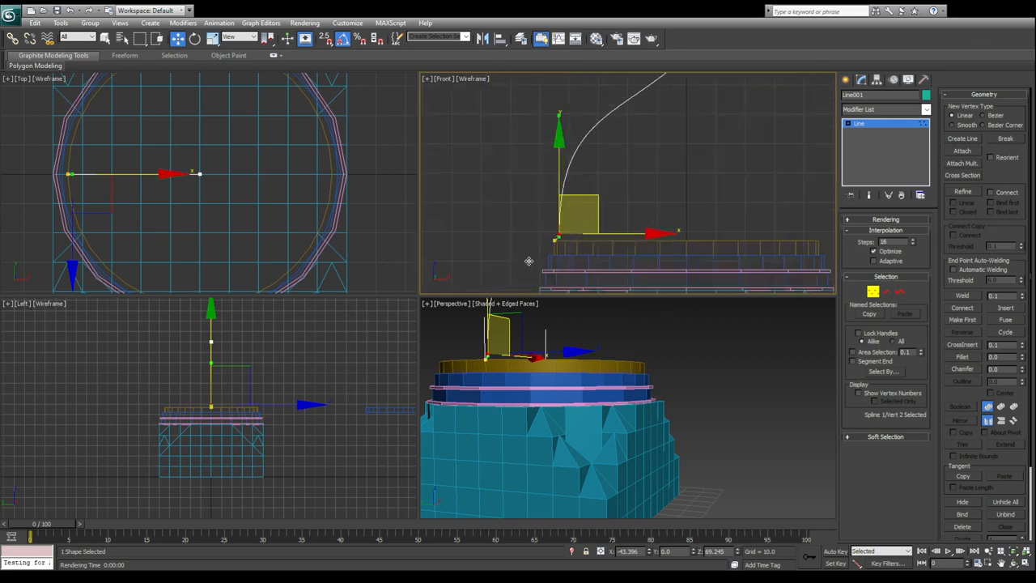
middle_click_drag(647, 145, 557, 191)
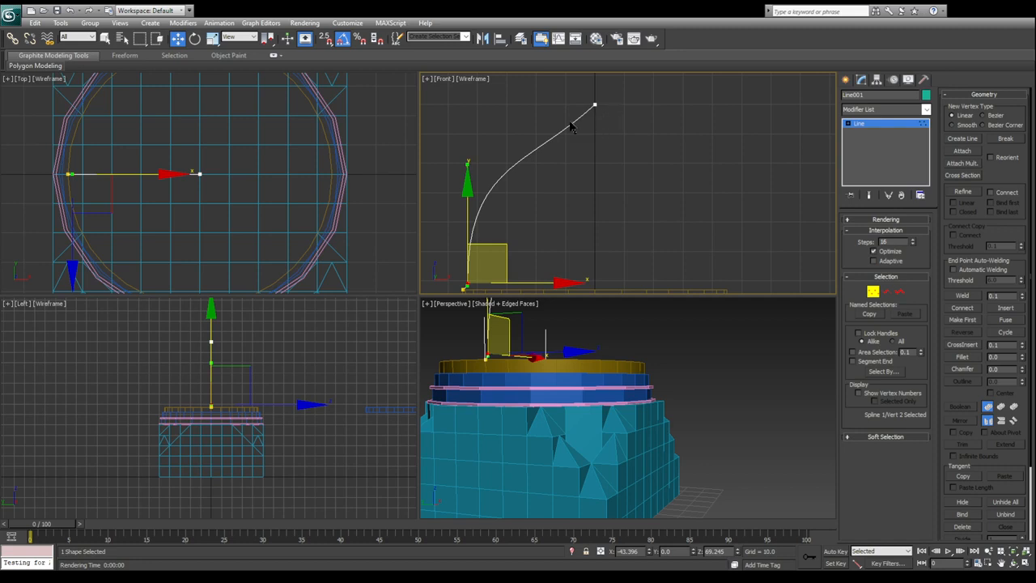
left_click(595, 105)
scroll(647, 183, "up", 4)
middle_click_drag(634, 141, 648, 183)
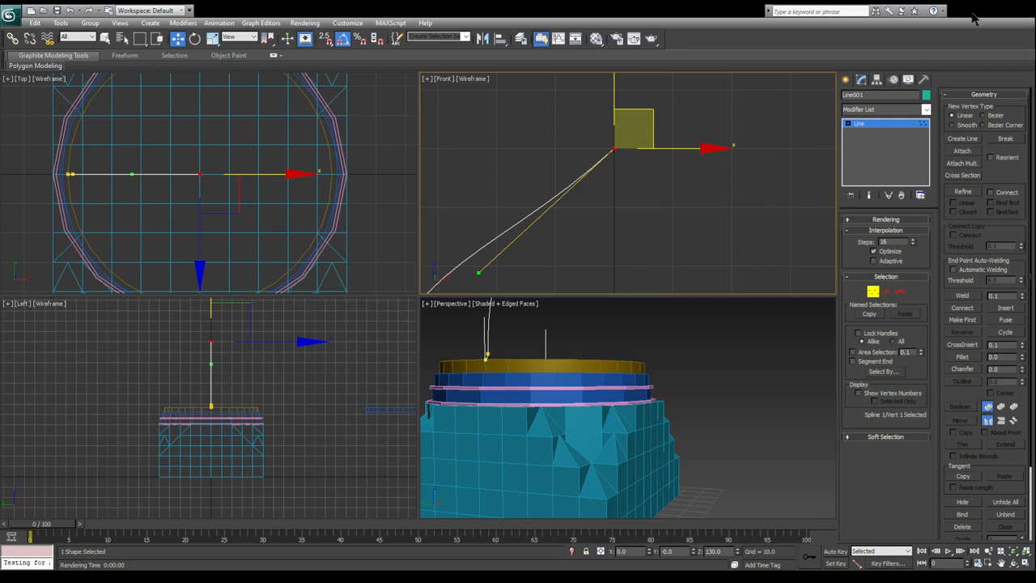
middle_click_drag(628, 255, 707, 160)
scroll(707, 161, "down", 4)
middle_click_drag(659, 201, 644, 144)
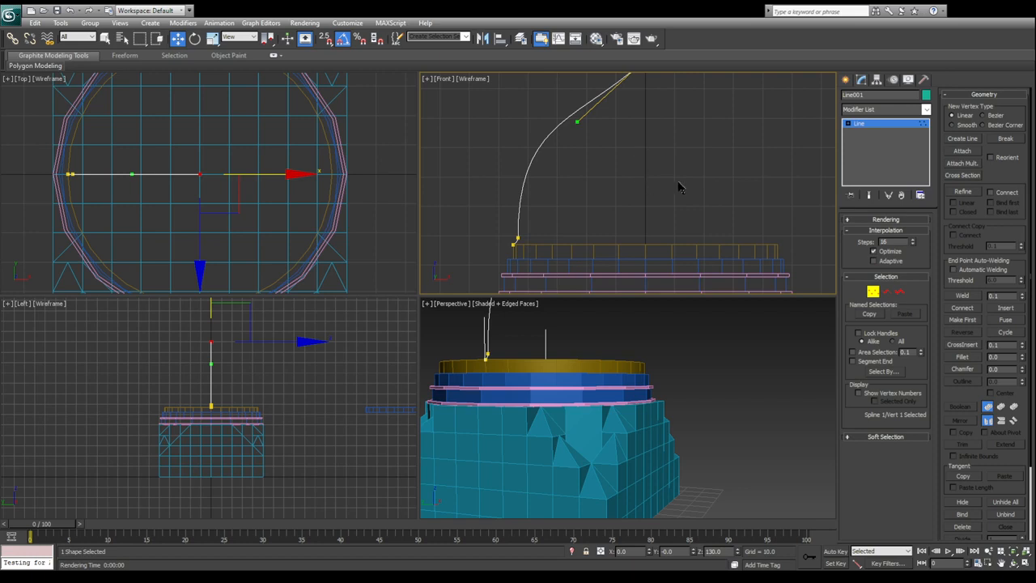
- Revolve the profile line into a dome with a Lathe modifier aligned to Max, and view it over the base
left_click(887, 124)
left_click(872, 112)
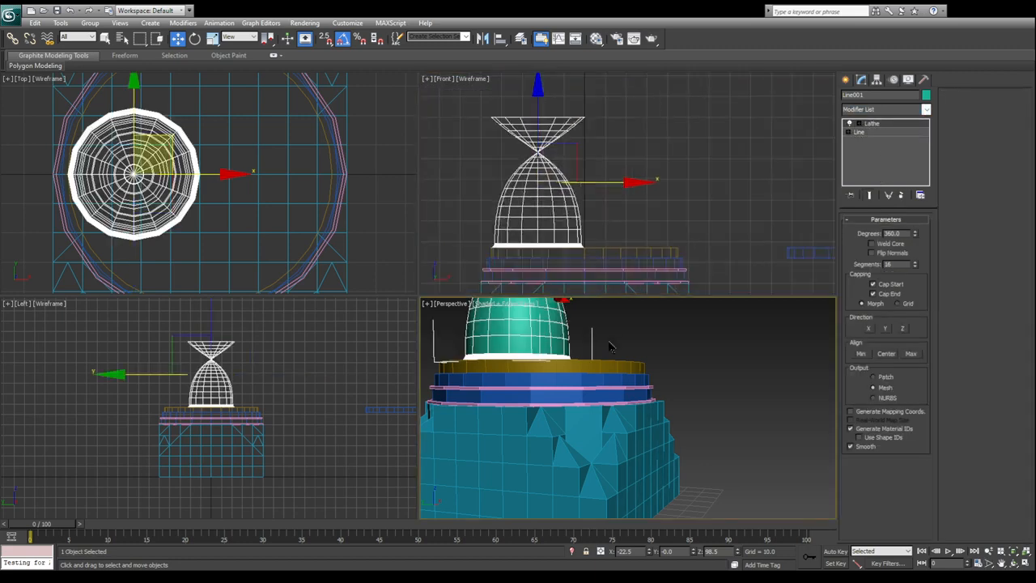
key("alt+w")
left_click(911, 354)
middle_click_drag(470, 303, 543, 347)
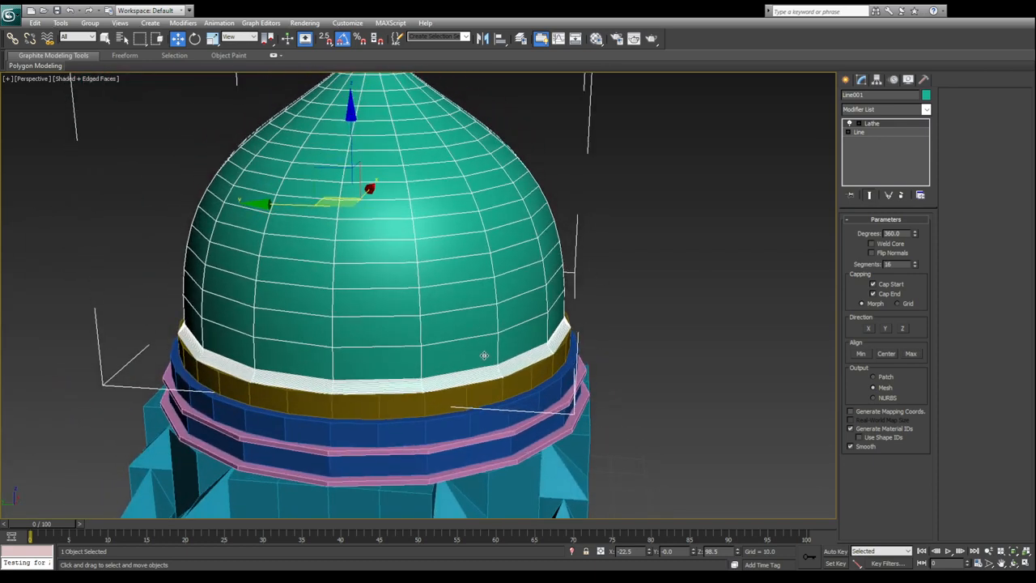
key("F4")
middle_click_drag(419, 291, 435, 320, "alt")
key("F4")
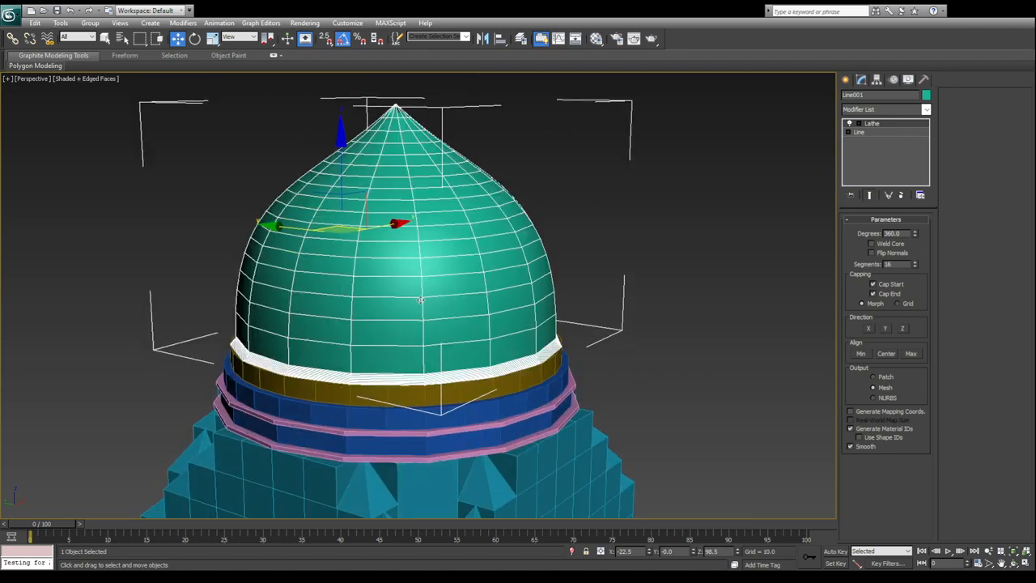
scroll(434, 321, "up", 3)
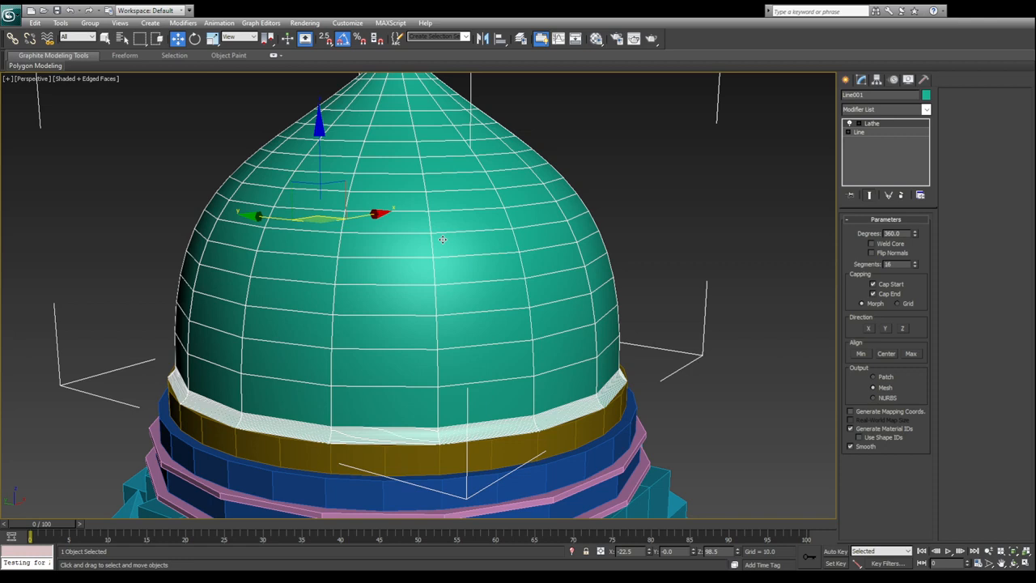
- Keep the lathed end result displayed at the Line level and set the line's interpolation steps to 7
left_click(887, 132)
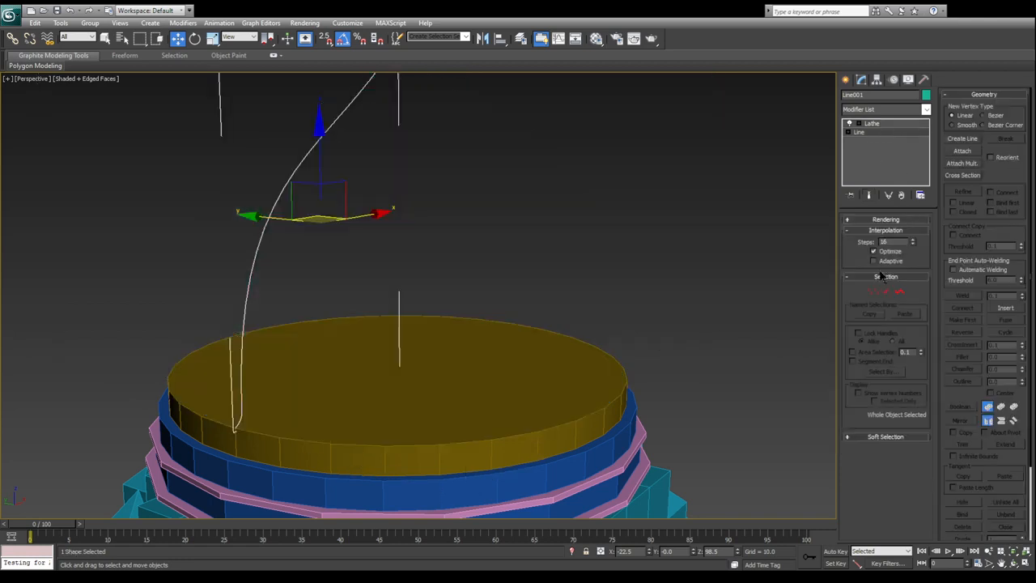
left_click(869, 196)
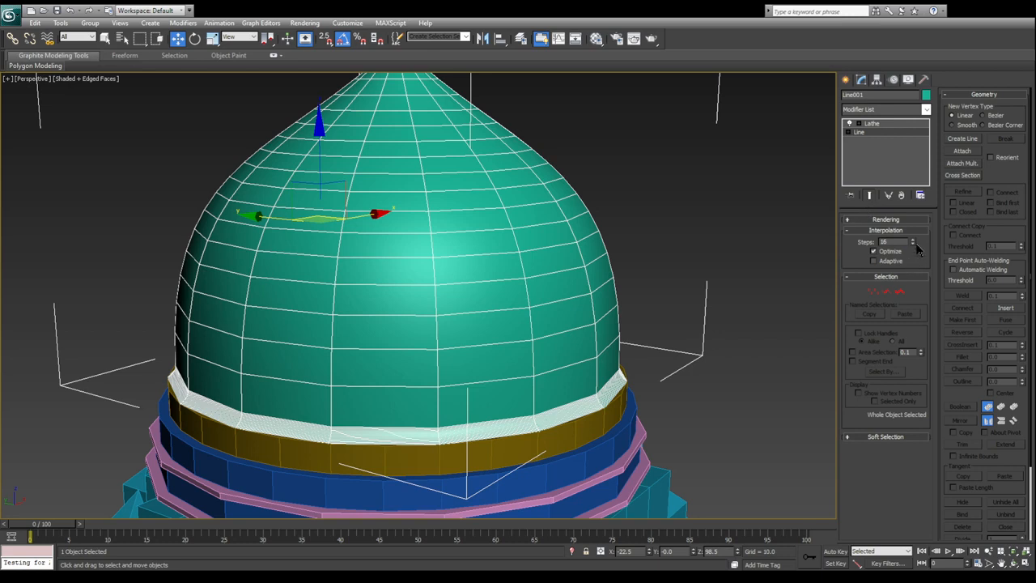
left_click_drag(915, 246, 915, 246)
middle_click_drag(728, 291, 316, 282, "alt")
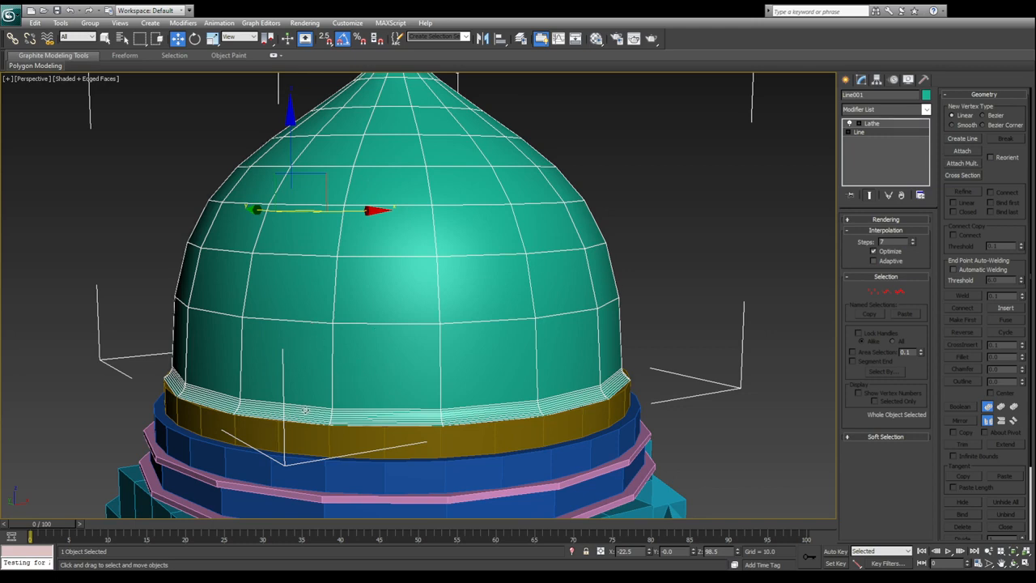
- Set the Lathe segments to 57 and check the smoother dome from its base up to its tip
left_click(873, 126)
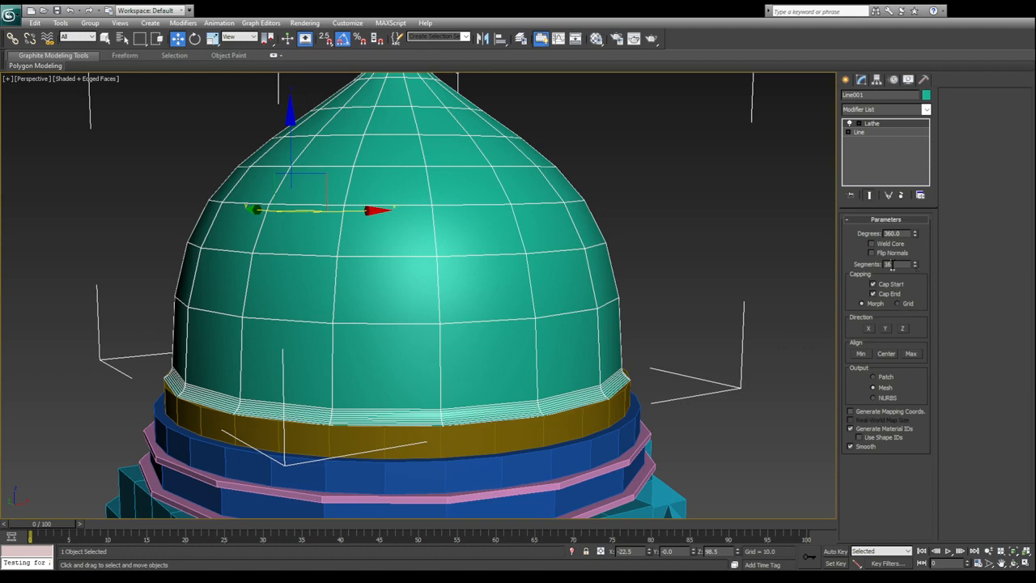
left_click_drag(916, 264, 911, 219)
middle_click_drag(374, 374, 475, 380, "alt")
key("F4")
middle_click_drag(396, 408, 481, 345)
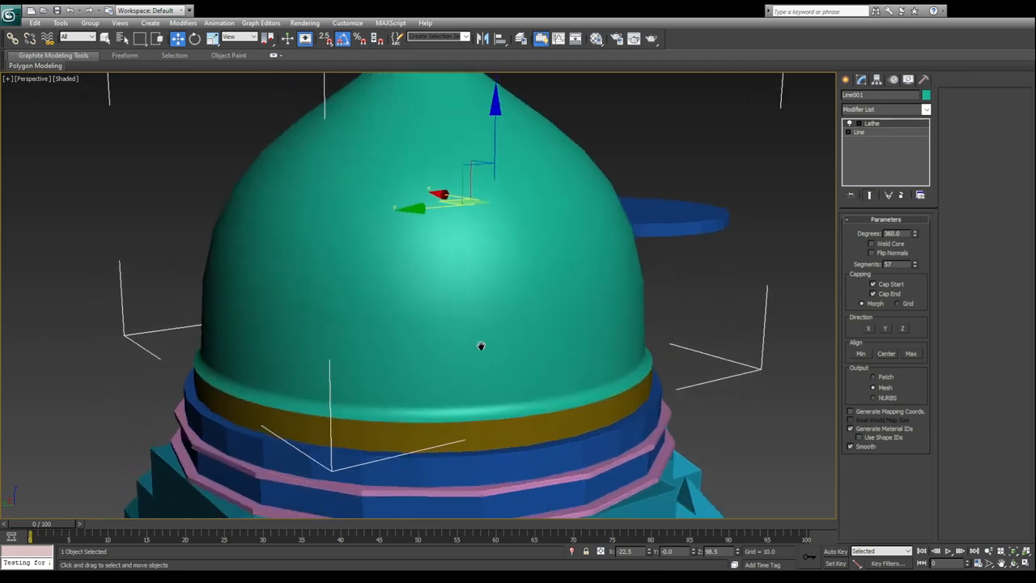
scroll(481, 345, "up", 2)
scroll(474, 356, "down", 3)
middle_click_drag(477, 296, 424, 396)
middle_click_drag(426, 163, 417, 237)
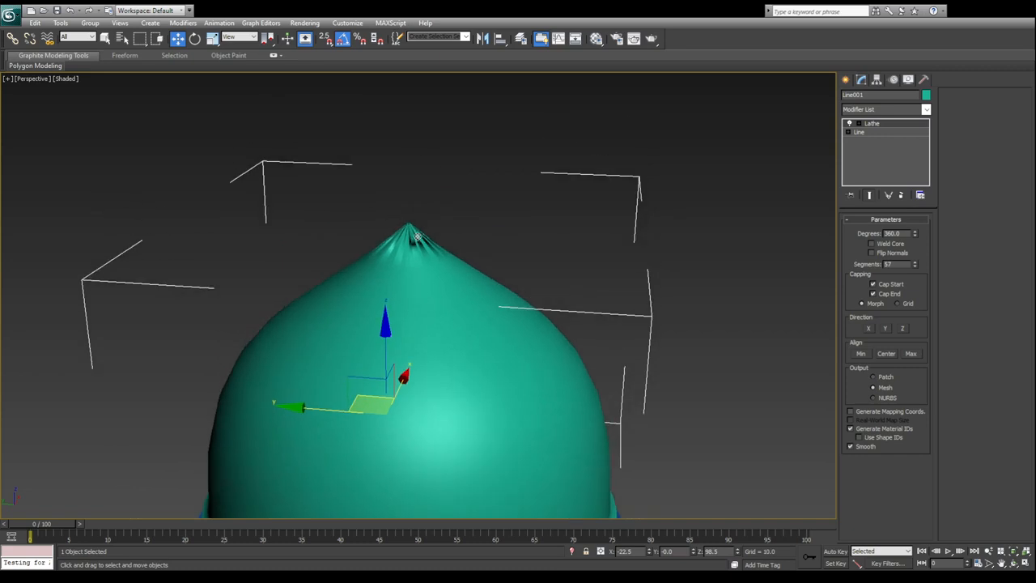
- Enable Weld Core on the Lathe to clean up the creased tip of the dome
left_click(896, 243)
middle_click_drag(508, 346, 474, 162, "alt")
scroll(475, 162, "down", 4)
middle_click_drag(492, 229, 507, 267, "alt")
scroll(507, 267, "up", 5)
key("F4")
scroll(486, 293, "down", 5)
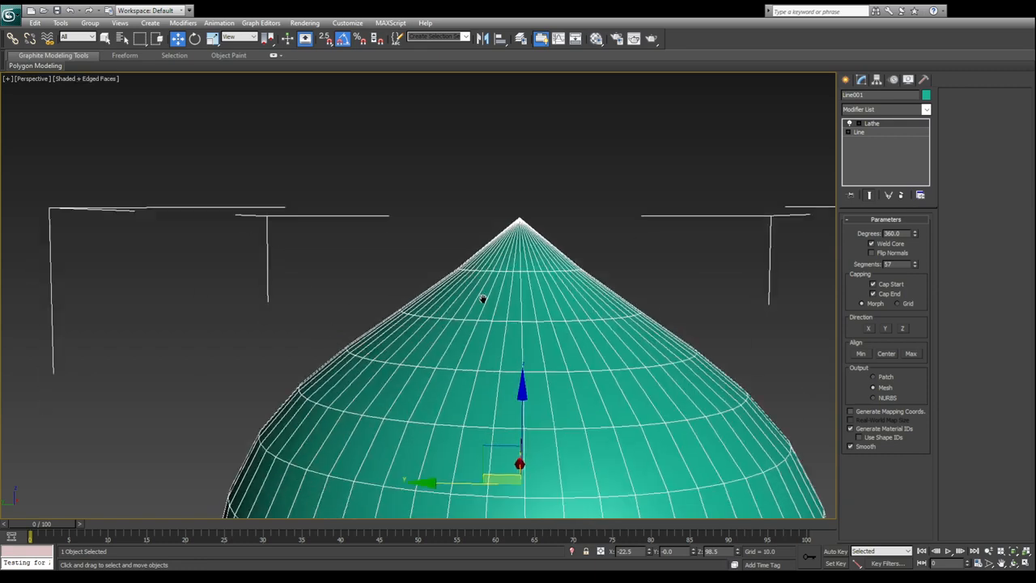
- Set the line's interpolation steps to 10 and inspect the dome on its base
left_click(860, 132)
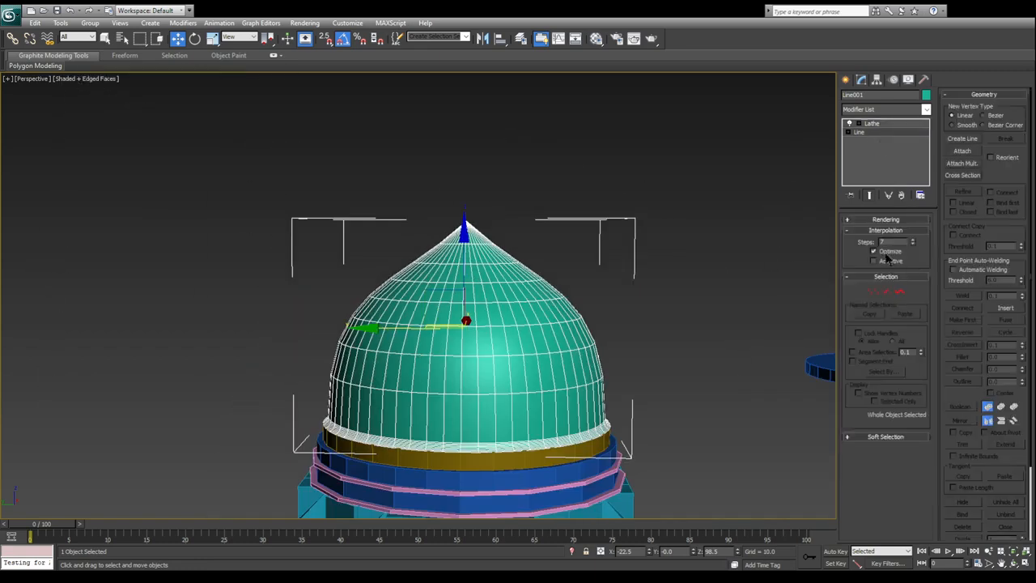
left_click(913, 245)
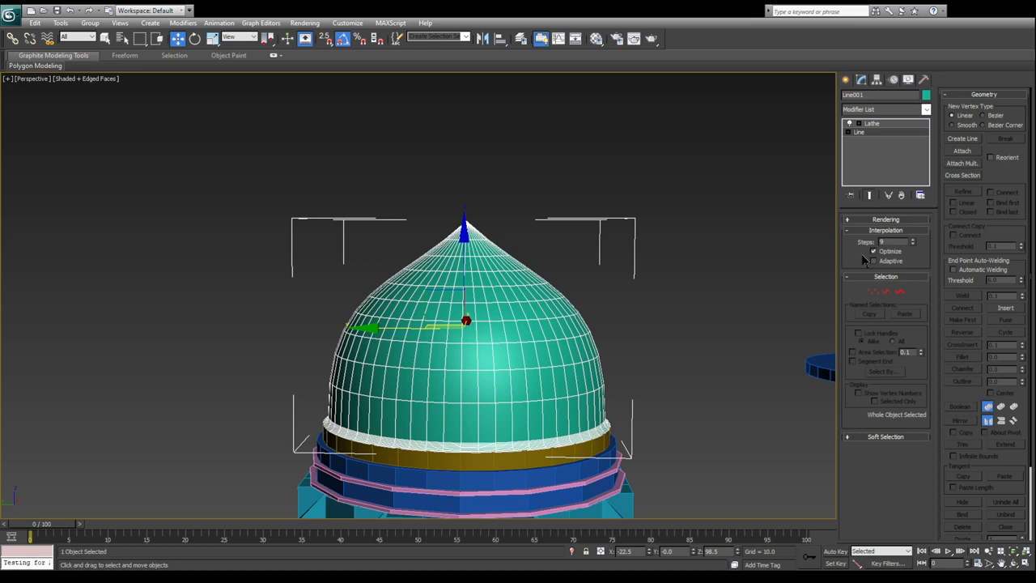
left_click(914, 241)
middle_click_drag(632, 311, 547, 230, "alt")
scroll(547, 231, "up", 3)
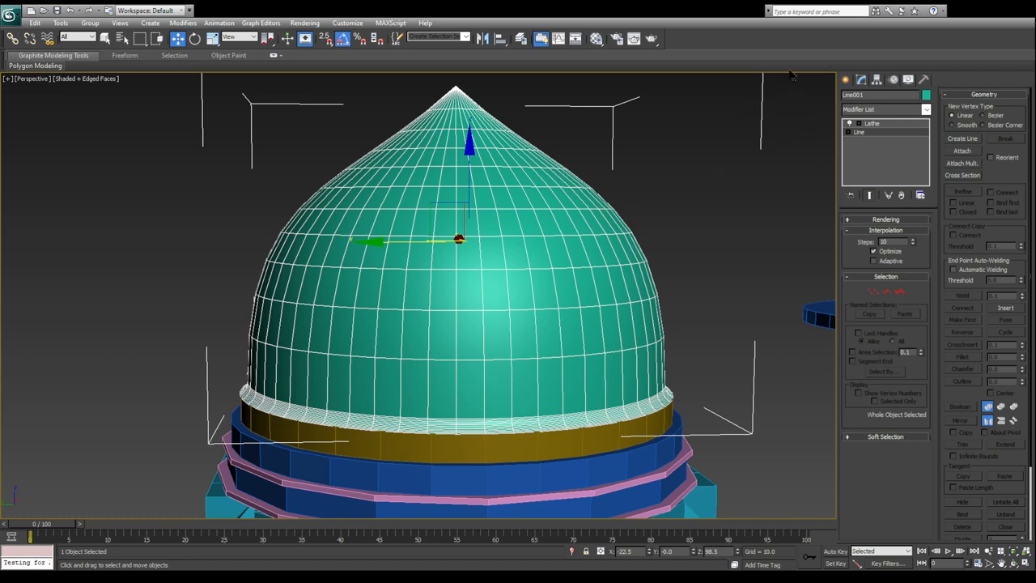
middle_click_drag(457, 250, 422, 249)
middle_click_drag(387, 395, 330, 331)
scroll(415, 289, "down", 4)
middle_click_drag(330, 331, 345, 321, "alt")
scroll(419, 138, "up", 5)
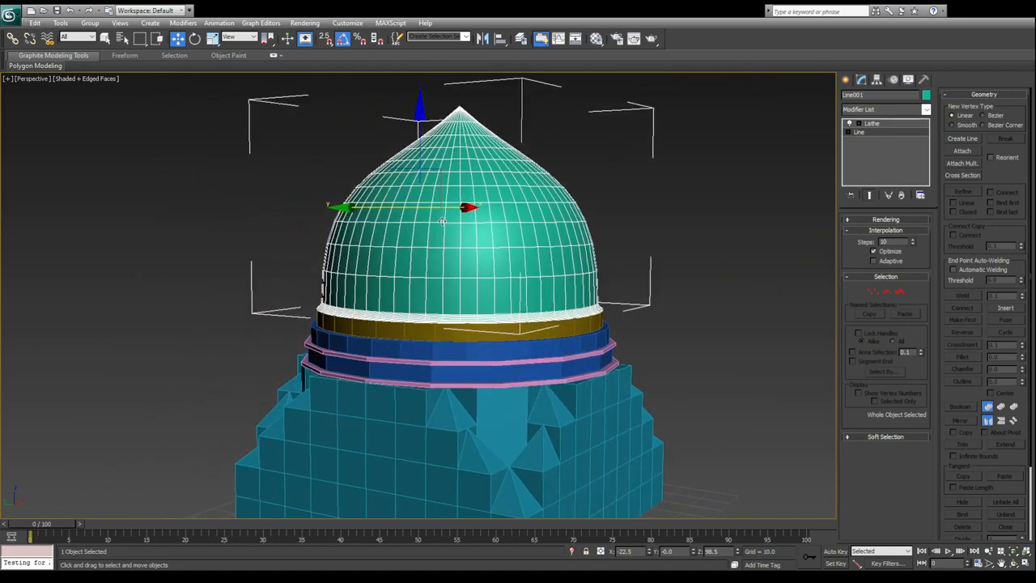
- Show all four viewports, enter the line's Vertex level, and hide the end result to see only the profile in Front
key("alt+w")
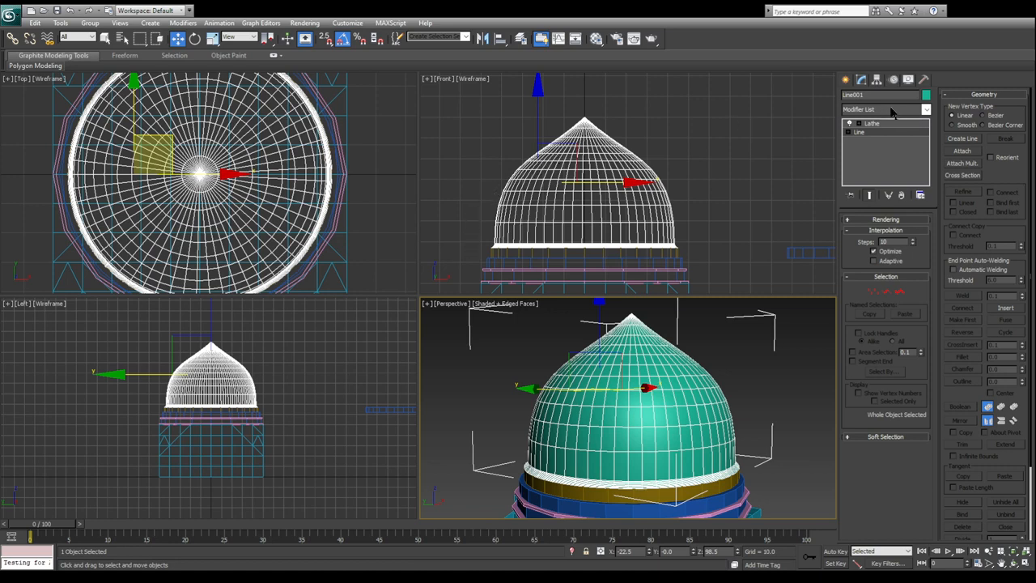
left_click(545, 212)
left_click(848, 132)
left_click(868, 140)
scroll(631, 188, "up", 5)
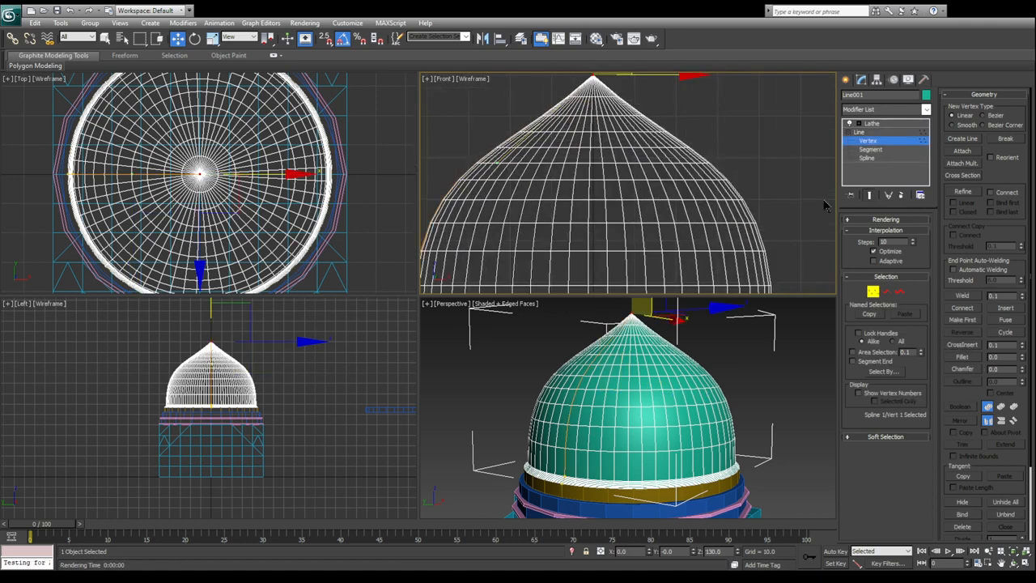
left_click(869, 196)
scroll(629, 181, "down", 3)
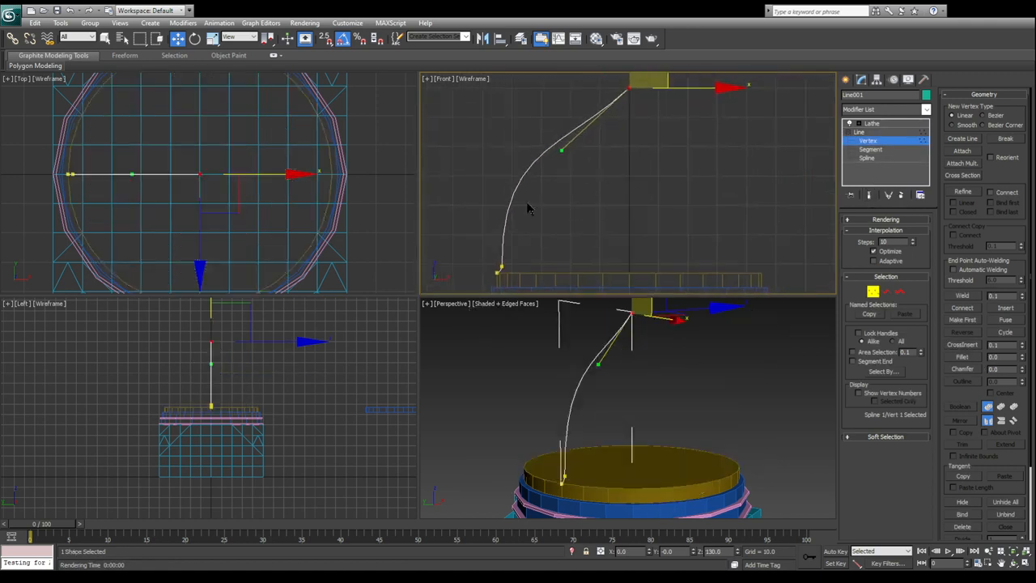
- Try adding a vertex partway up the curve with Refine and reshaping the upper segment with its upper Bezier handle
left_click(963, 192)
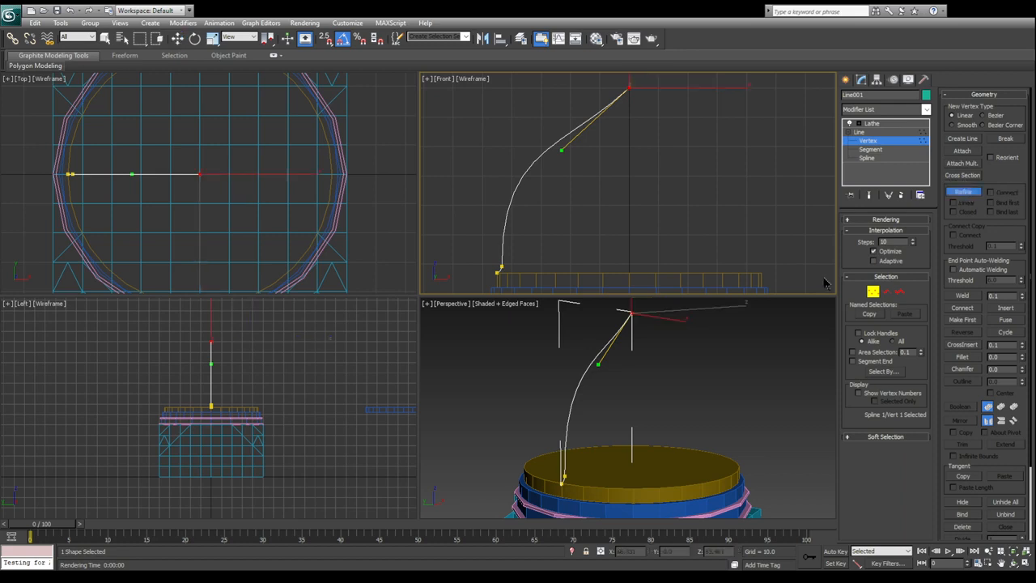
left_click(515, 191)
right_click(575, 224)
left_click_drag(484, 184, 557, 214)
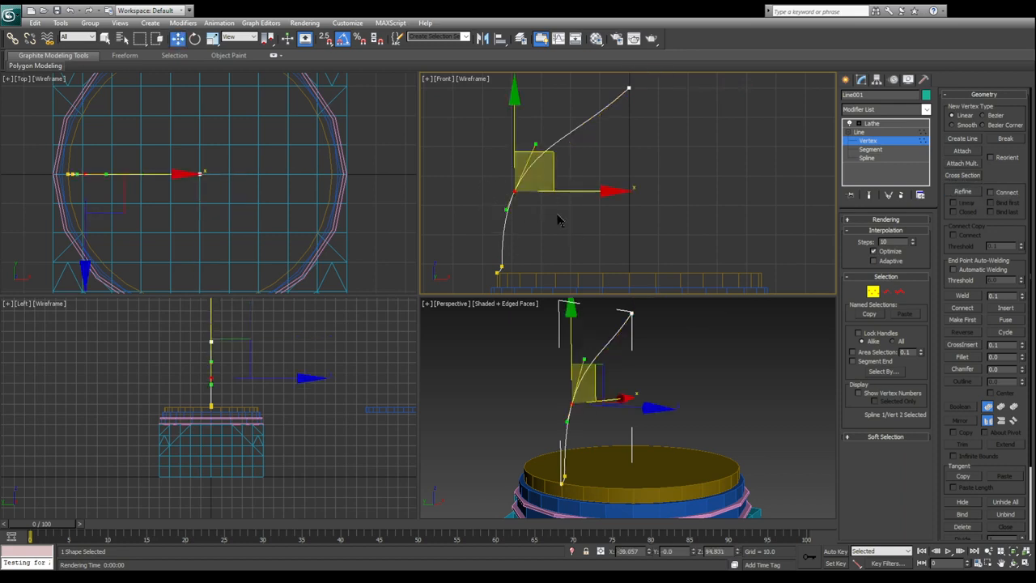
middle_click_drag(557, 214, 555, 236)
scroll(555, 237, "up", 3)
left_click_drag(497, 161, 522, 176)
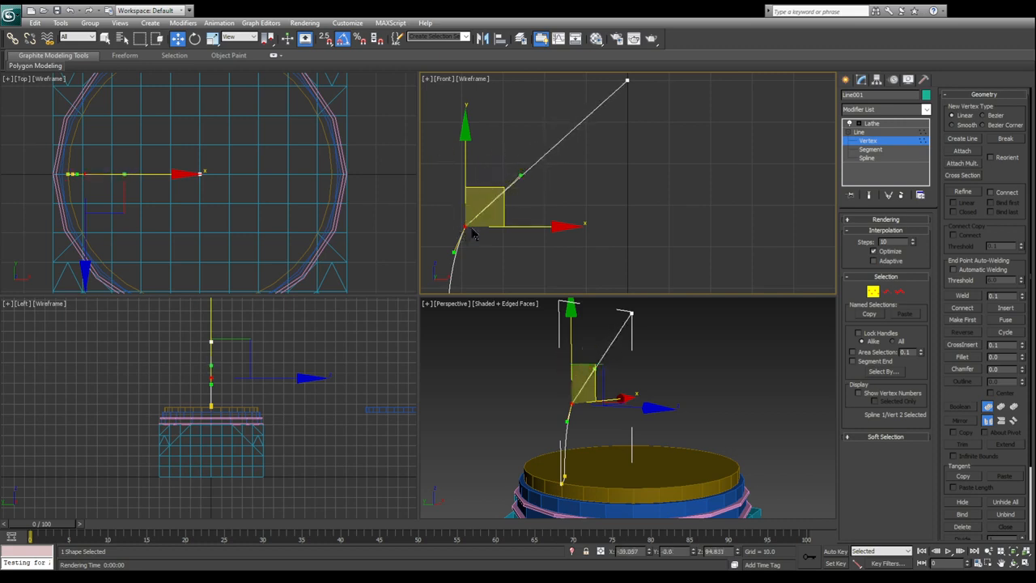
left_click(461, 157)
mouse_move(518, 176)
left_mouse_down()
mouse_move(500, 167)
mouse_move(495, 175)
mouse_move(504, 164)
left_mouse_up()
- Try lowering the profile's top vertex along the centre axis and adjusting its Bezier handle
middle_click_drag(632, 154, 646, 176)
left_click_drag(657, 145, 595, 77)
middle_click_drag(664, 129, 664, 151)
scroll(663, 151, "down", 2)
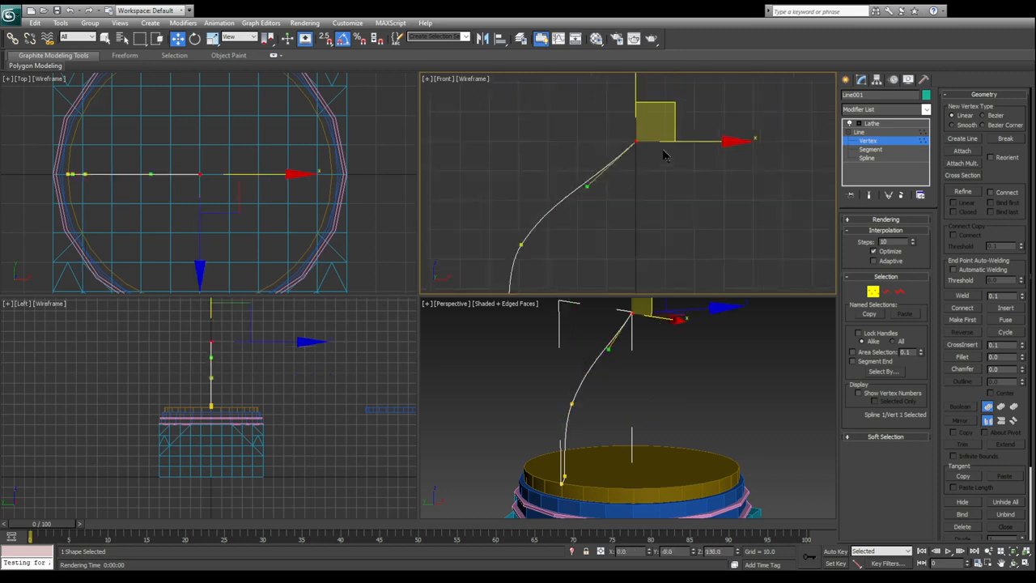
left_click_drag(638, 104, 625, 130)
left_click_drag(597, 206, 567, 220)
- Try tilting the added vertex's upper handle inward, raising the top vertex slightly and nudging its handle
left_click_drag(498, 228, 565, 257)
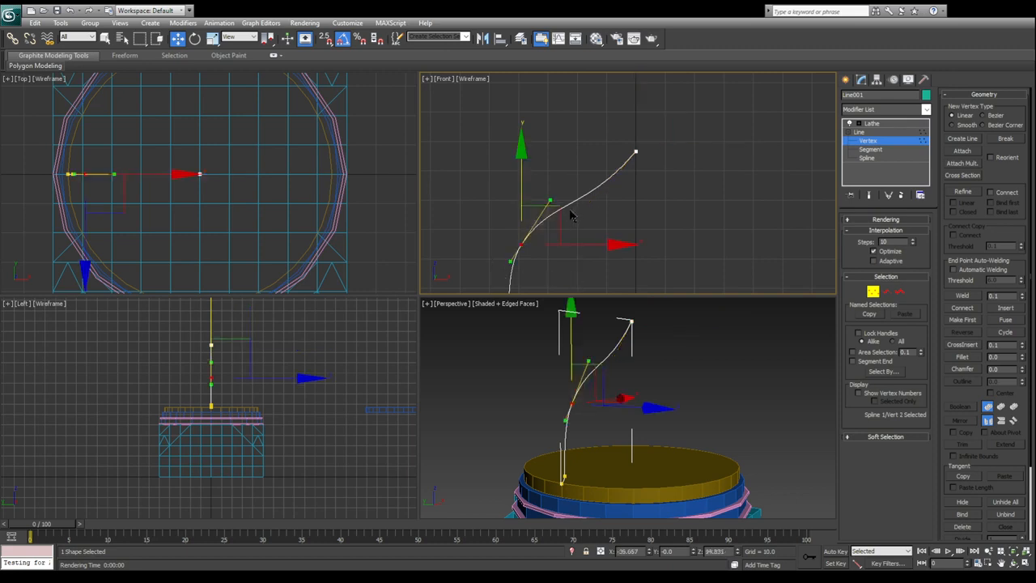
left_click_drag(551, 200, 563, 200)
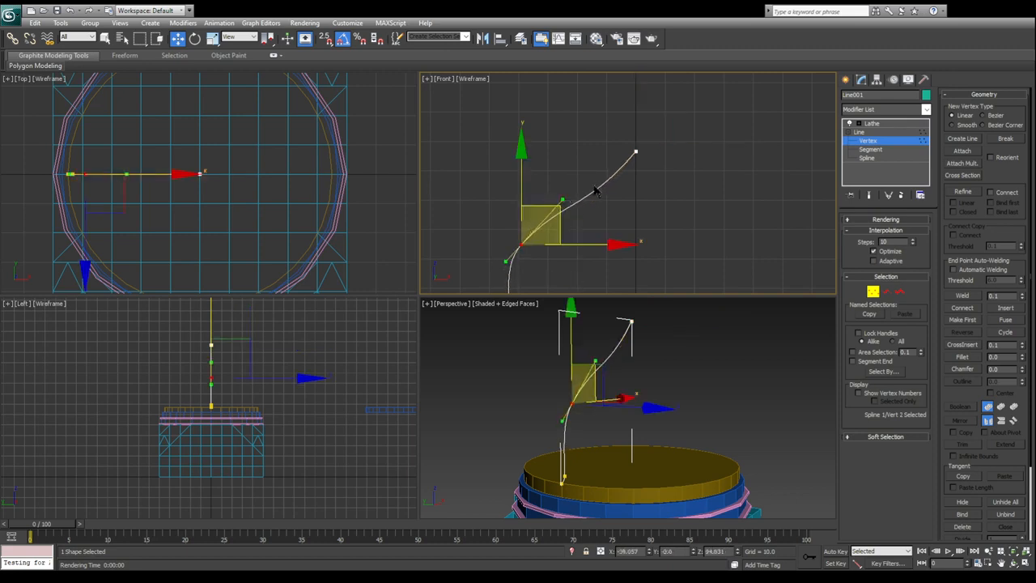
left_click(638, 150)
mouse_move(641, 106)
left_mouse_down()
mouse_move(640, 90)
mouse_move(642, 99)
left_mouse_up()
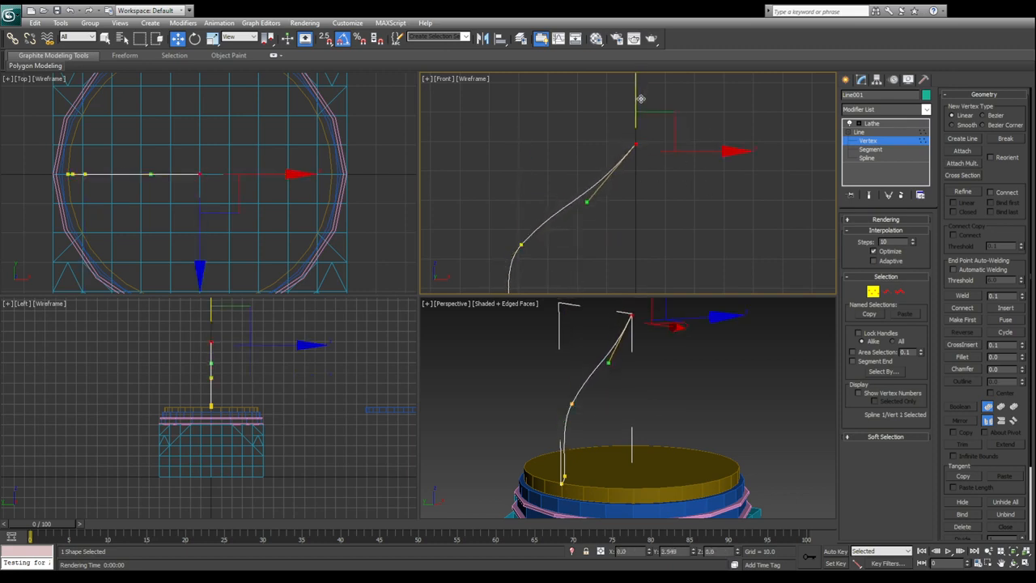
mouse_move(588, 202)
left_mouse_down()
mouse_move(578, 212)
mouse_move(600, 192)
mouse_move(592, 202)
left_mouse_up()
- Delete the vertex added partway up the curve
left_click_drag(497, 224, 544, 265)
middle_click_drag(544, 267, 501, 218)
key("Delete")
- Select the top vertex and the one above the bottom corner, and extend their Bezier handles to bulge the curve outward
left_click_drag(480, 261, 500, 272)
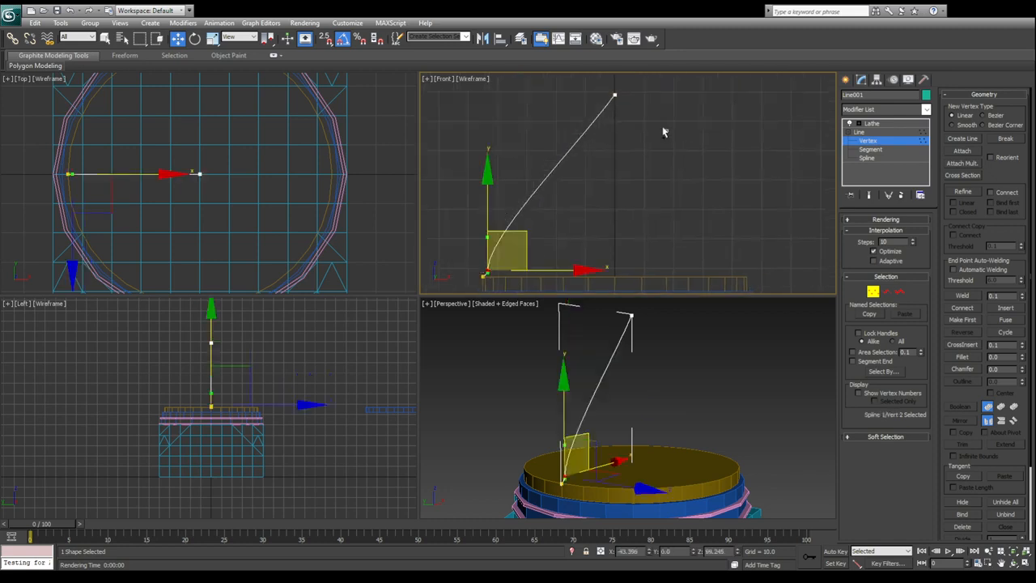
left_click(615, 96)
middle_click_drag(653, 92, 662, 120)
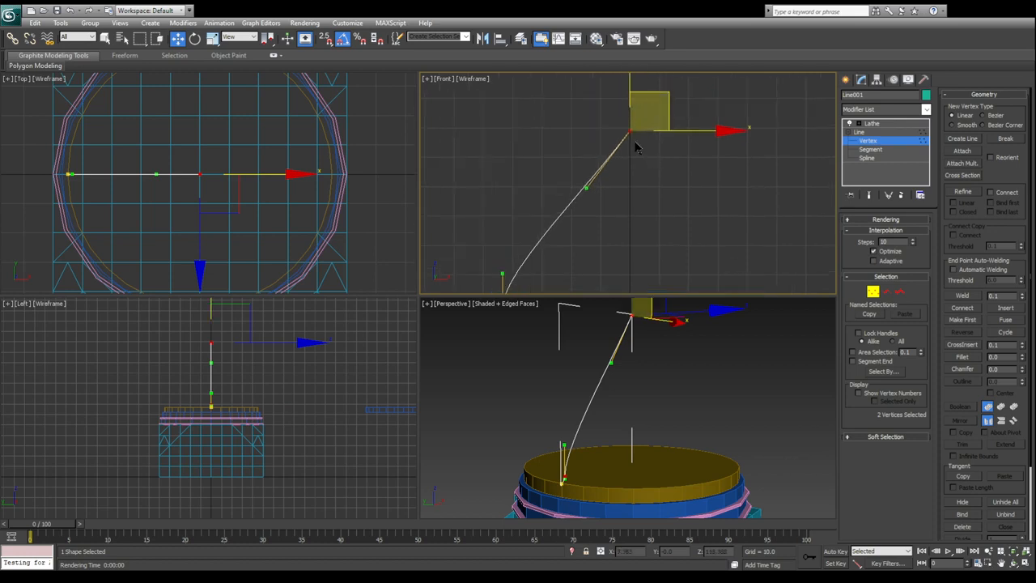
left_click_drag(584, 187, 560, 212)
left_click_drag(502, 275, 500, 187)
middle_click_drag(514, 200, 505, 145)
scroll(545, 159, "down", 2)
- Refine the dome curve by placing the lower vertex's handle directly above it and angling the top vertex's handle down and outward
left_click_drag(574, 165, 616, 136)
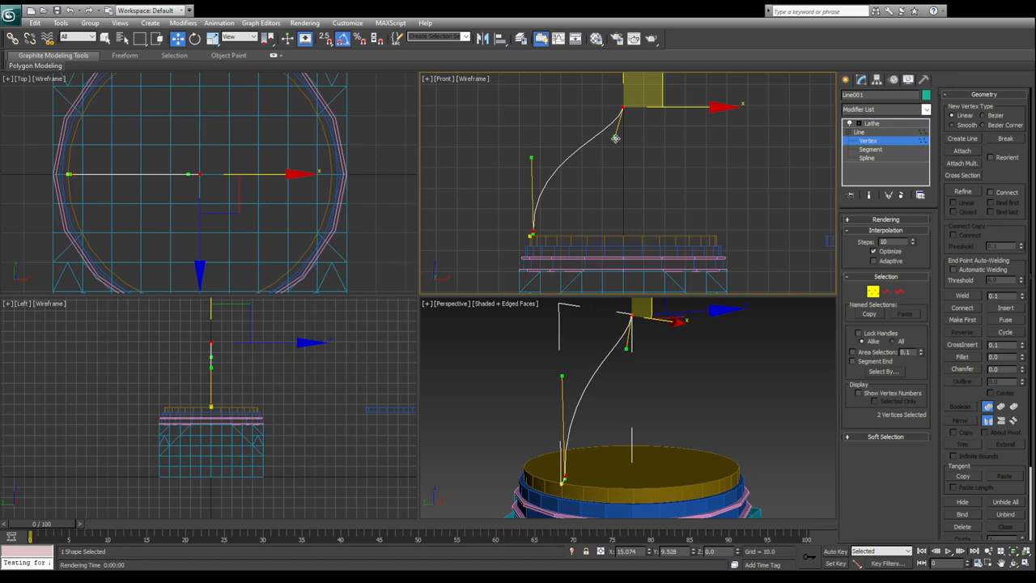
mouse_move(528, 157)
left_mouse_down()
mouse_move(538, 159)
mouse_move(534, 149)
left_mouse_up()
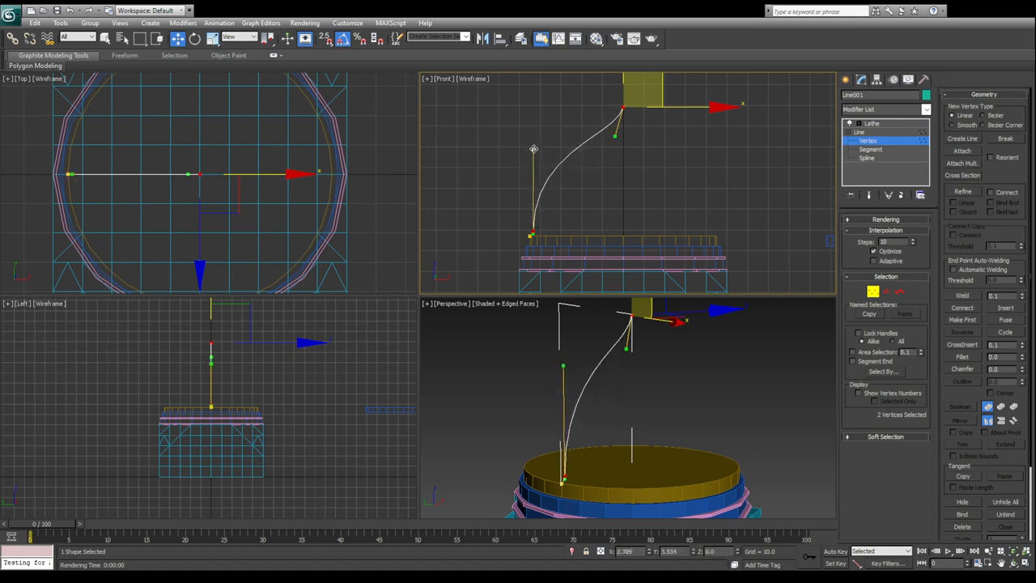
middle_click_drag(585, 164, 593, 207)
scroll(592, 207, "up", 2)
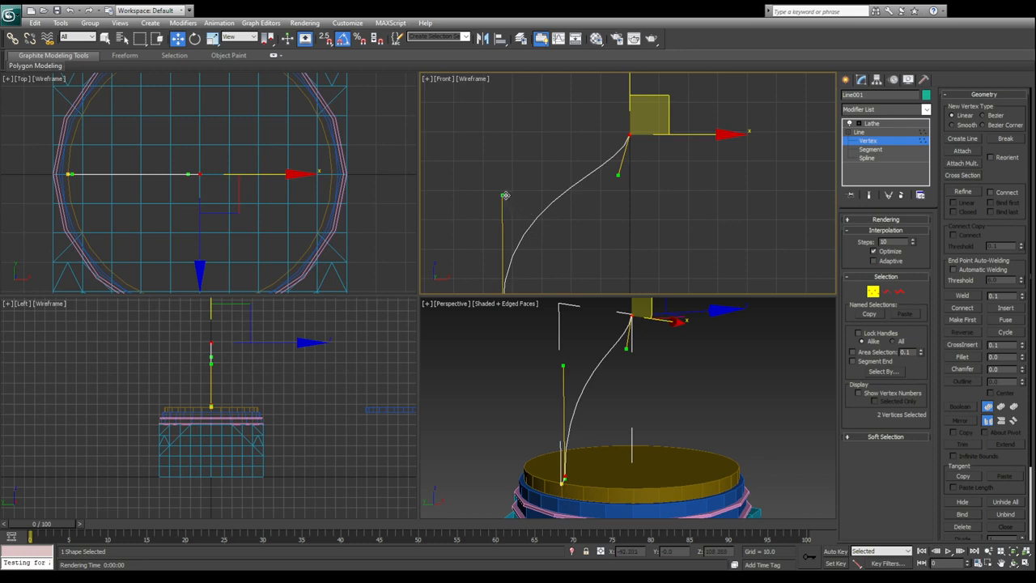
left_click_drag(619, 175, 578, 199)
middle_click_drag(599, 218, 604, 170)
left_click_drag(510, 144, 509, 148)
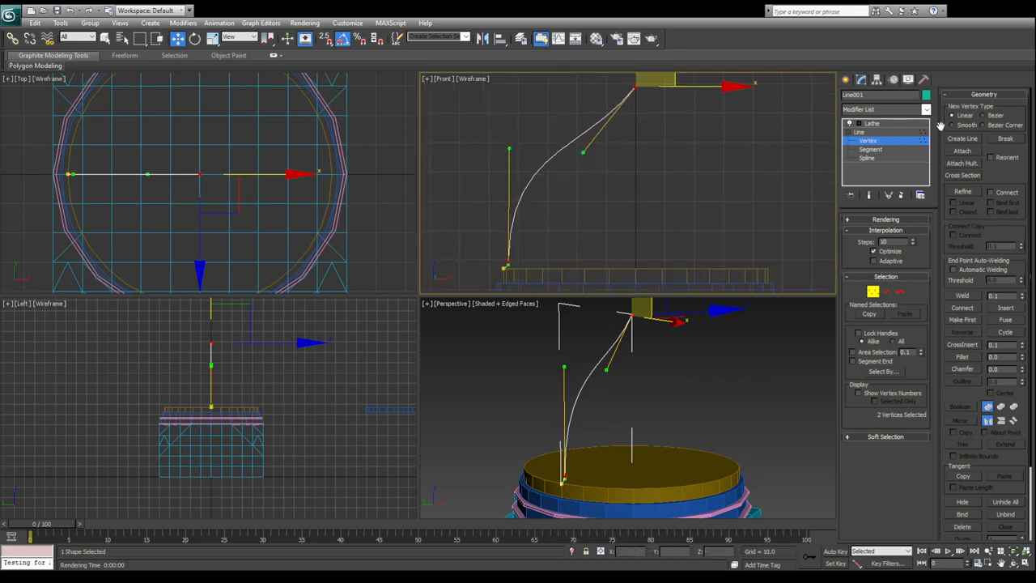
- Return to the Lathe modifier and examine the reshaped dome in the maximised Perspective view
left_click(881, 132)
left_click(876, 124)
middle_click_drag(693, 195, 653, 194)
left_click(683, 365)
key("alt+w")
middle_click_drag(498, 275, 522, 269, "alt")
middle_click_drag(522, 269, 554, 250)
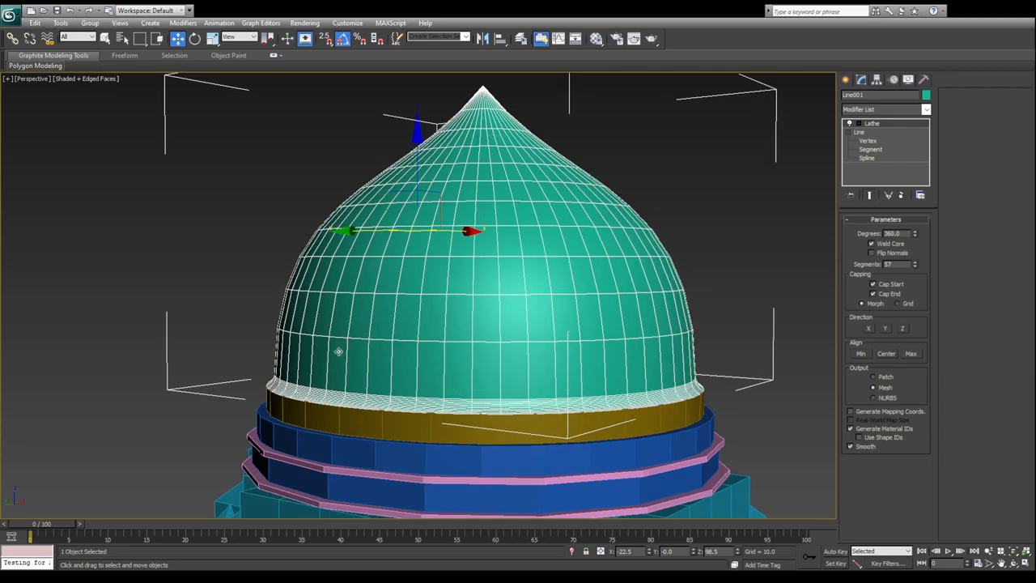
middle_click_drag(384, 276, 382, 284)
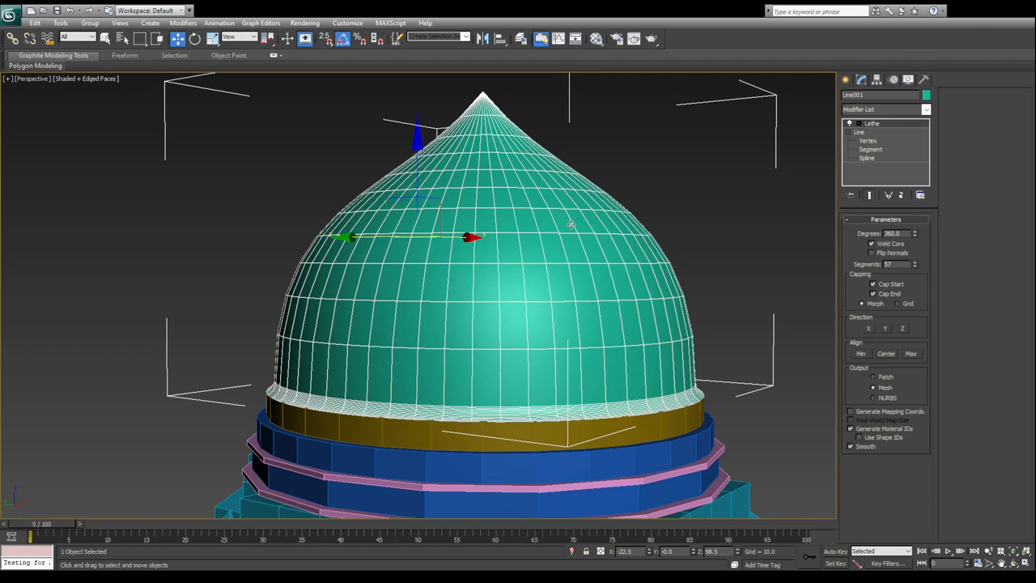
- Inspect the dome wireframe in the enlarged Front viewport, and switch that viewport to a shaded perspective
key("alt+w")
middle_click(653, 197)
key("alt+w")
middle_click_drag(441, 222, 538, 187)
middle_click_drag(538, 187, 535, 185, "alt")
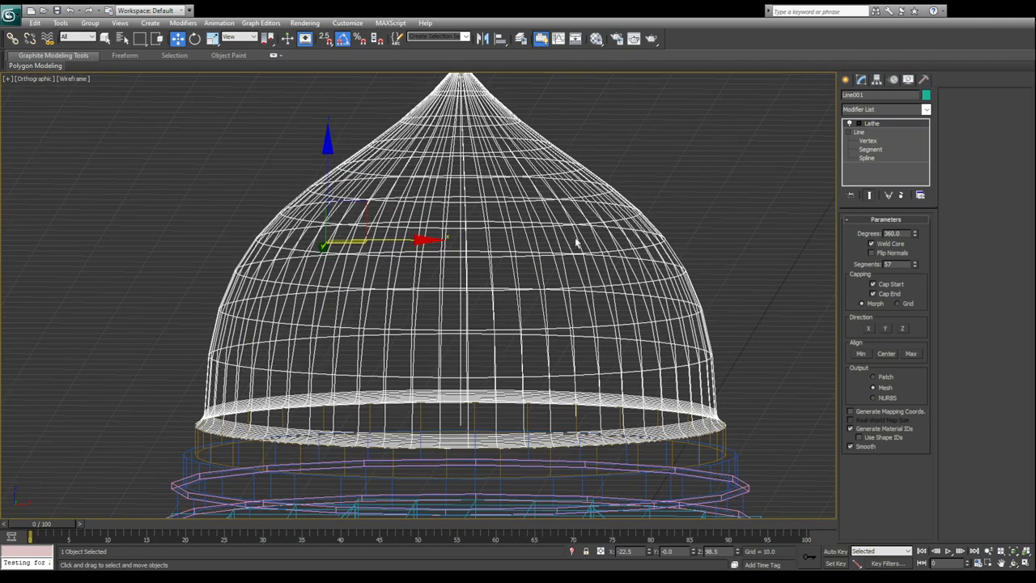
key("p")
key("F3")
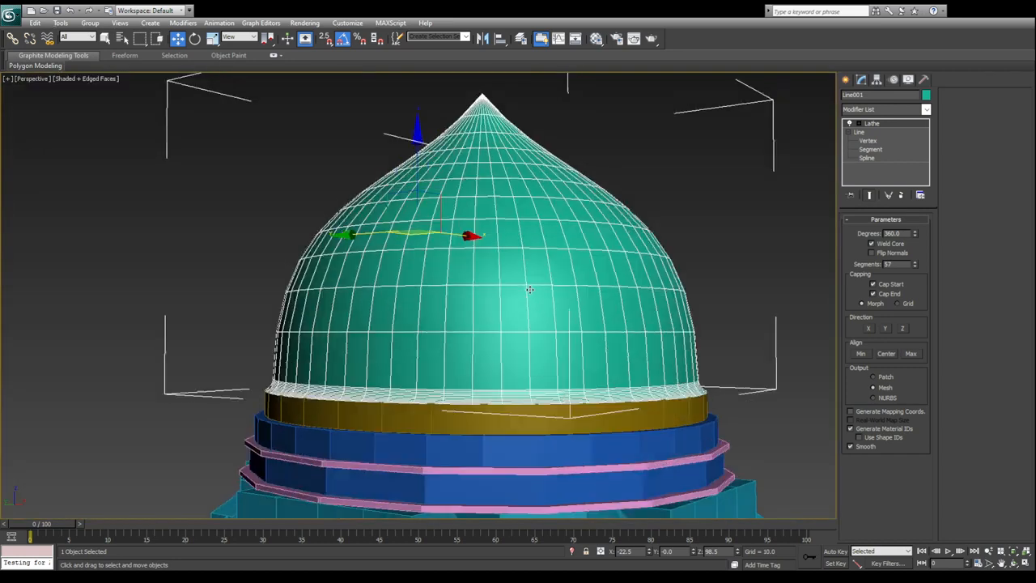
- Enter the line's Vertex level with the lathed end result shown, and check the profile's handles through the dome in wireframe
left_click(868, 140)
middle_click_drag(590, 248, 497, 289, "alt")
key("1")
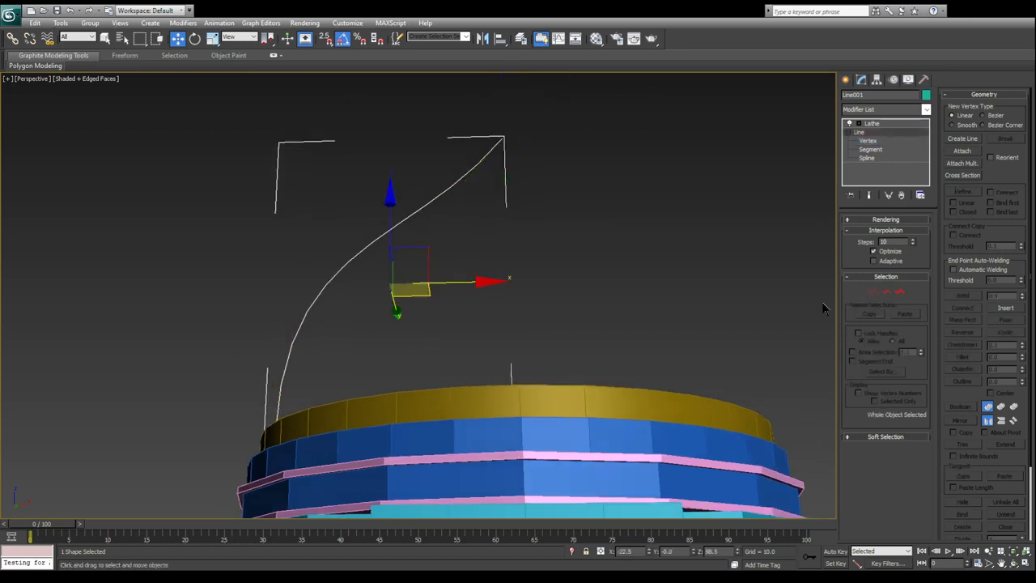
left_click(870, 196)
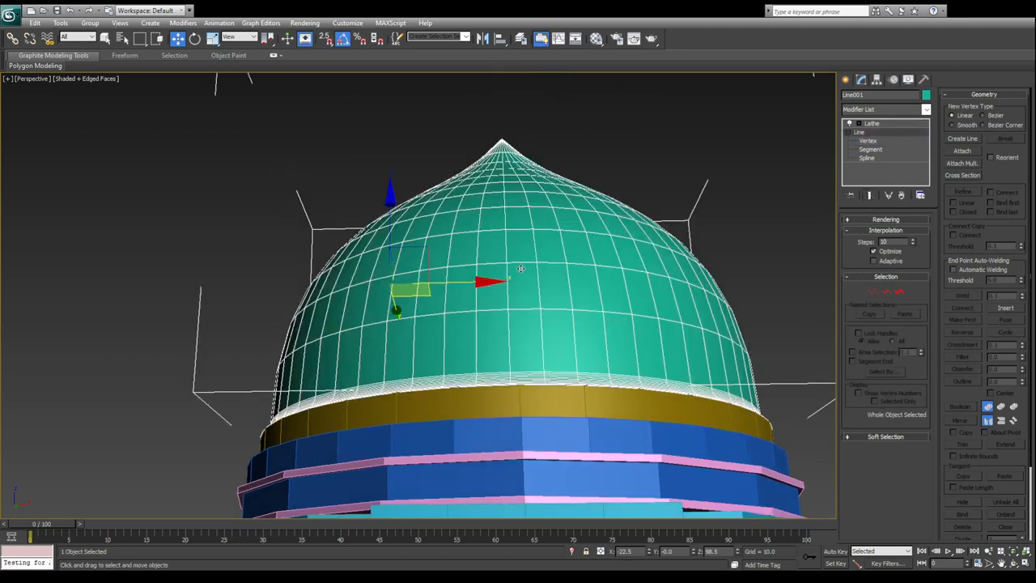
left_click(874, 292)
middle_click_drag(532, 254, 506, 206, "alt")
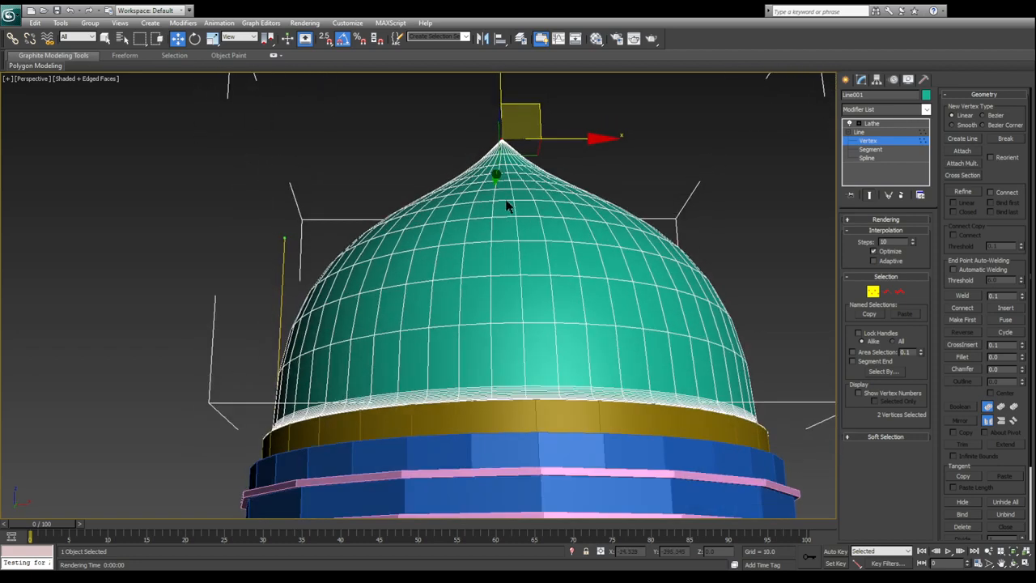
key("F3")
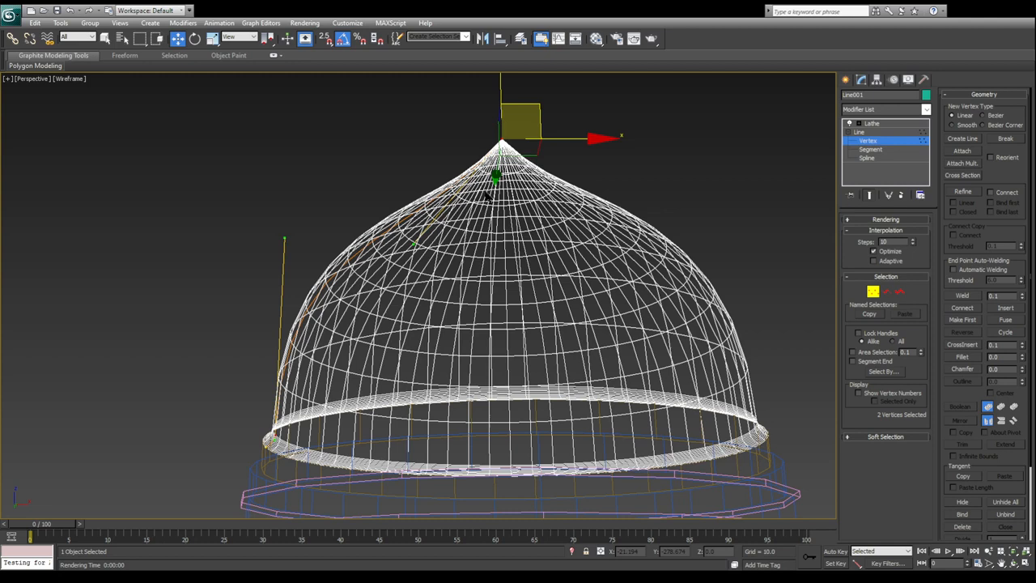
middle_click_drag(504, 224, 466, 253, "alt")
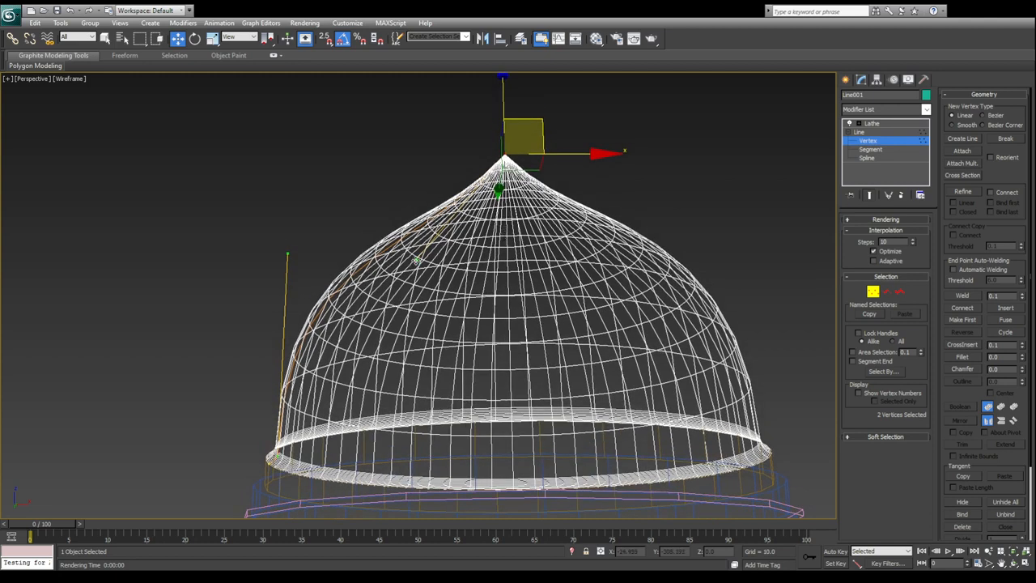
key("F3")
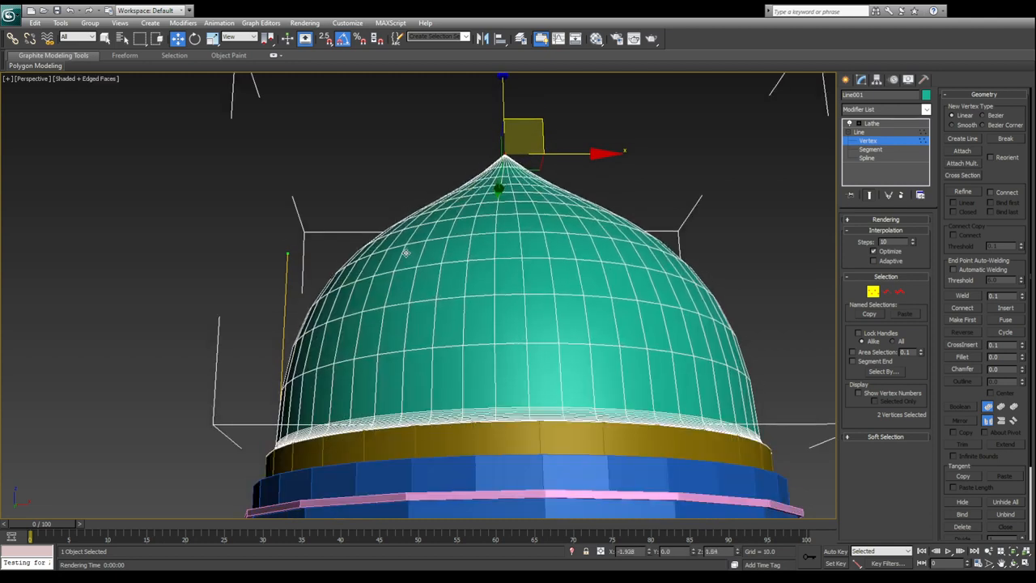
- Refine the profile with a new vertex midway along the dome's bulge, and select that vertex
left_click_drag(418, 235, 306, 269)
left_click(963, 191)
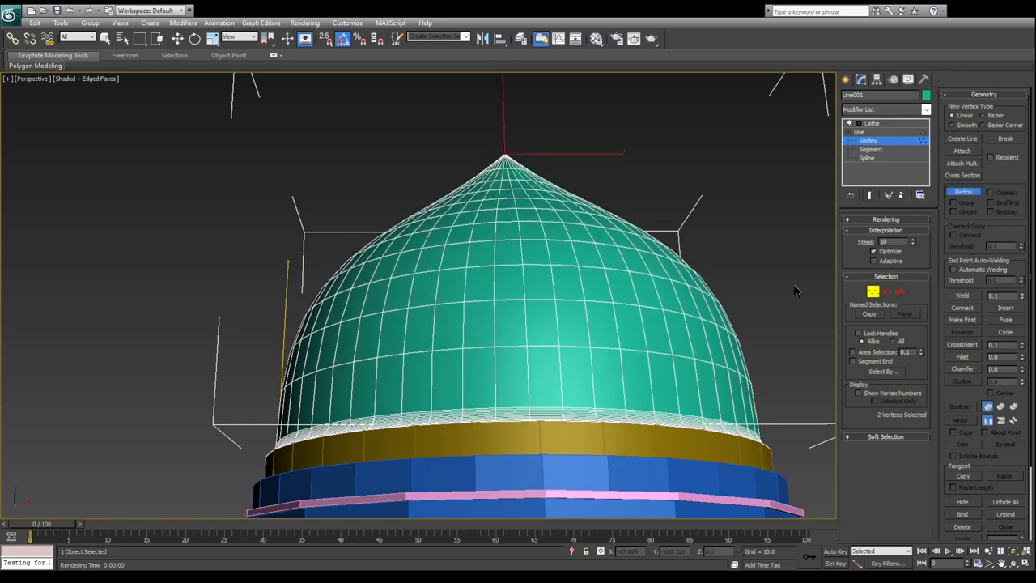
left_click(323, 297)
left_click_drag(348, 336, 312, 285)
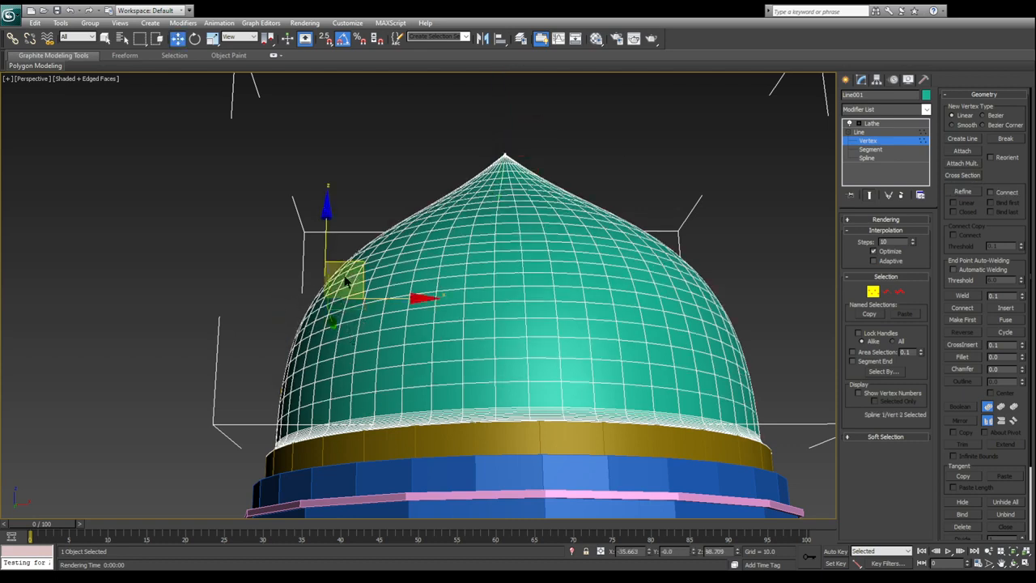
left_click_drag(353, 263, 354, 255)
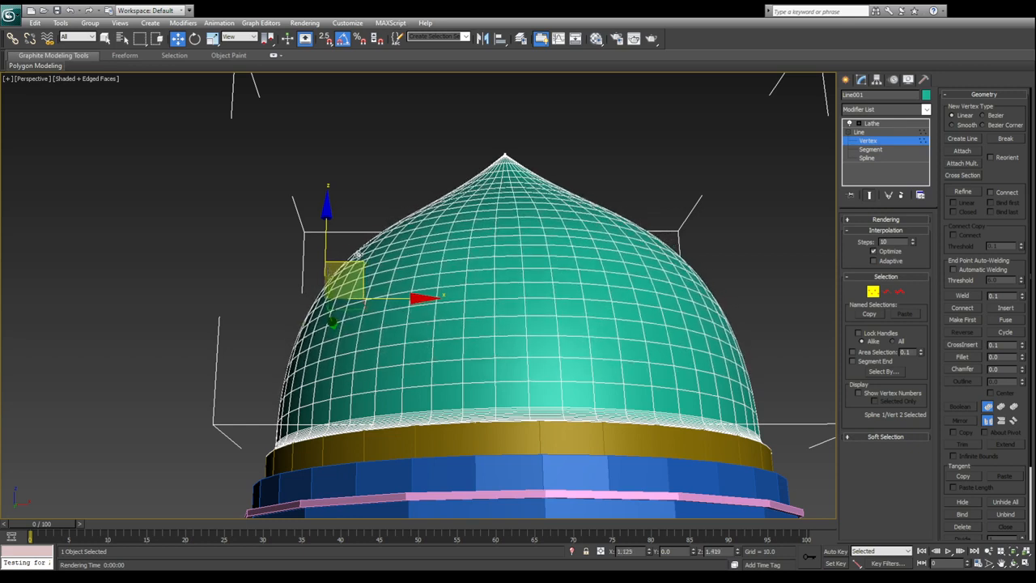
- Hide the lathed end result and, in the Front view, extend the top vertex's handle down toward the new vertex
key("alt+w")
middle_click_drag(589, 225, 512, 237)
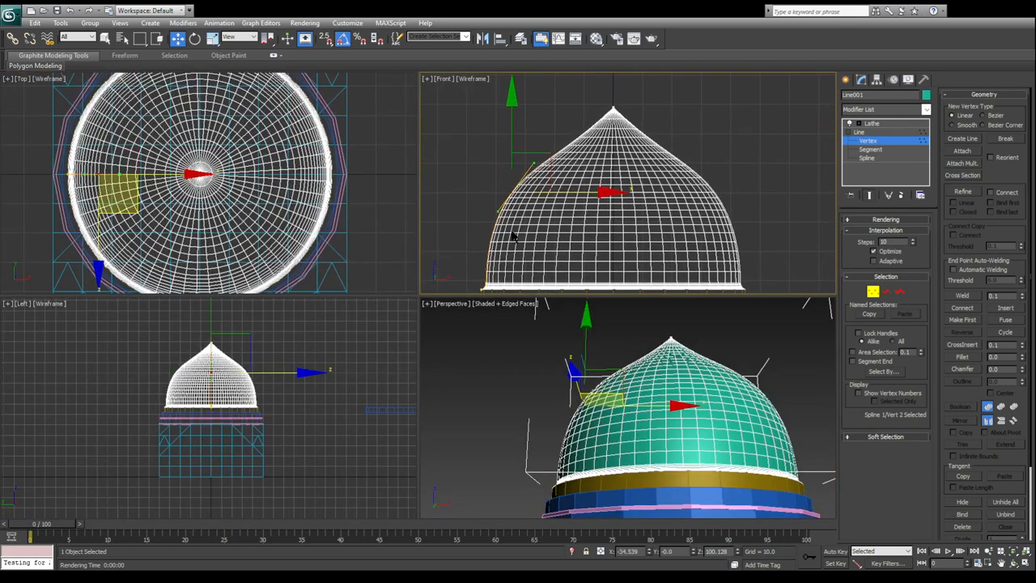
left_click_drag(629, 92, 579, 131)
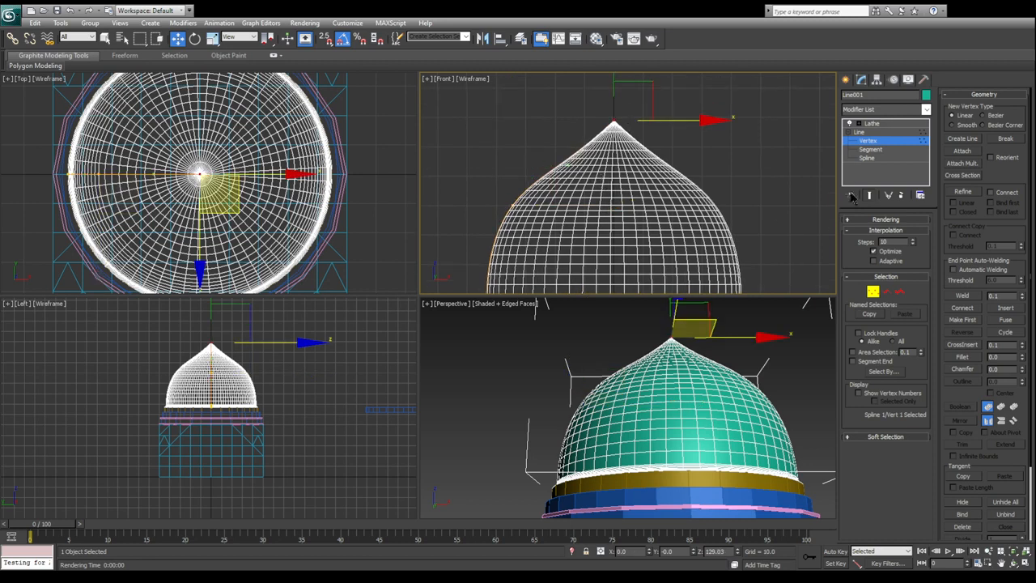
left_click(869, 195)
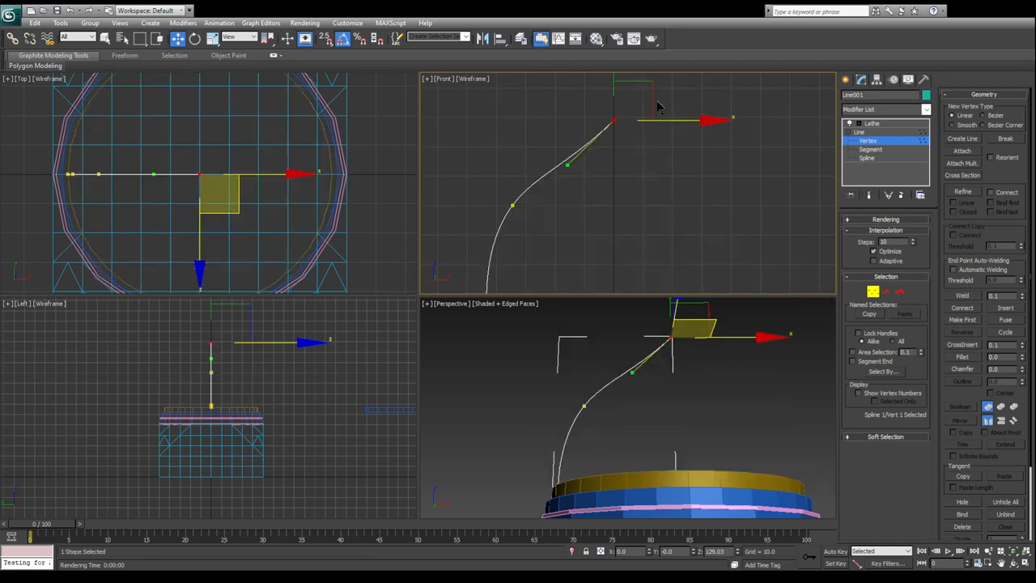
left_click_drag(567, 166, 537, 184)
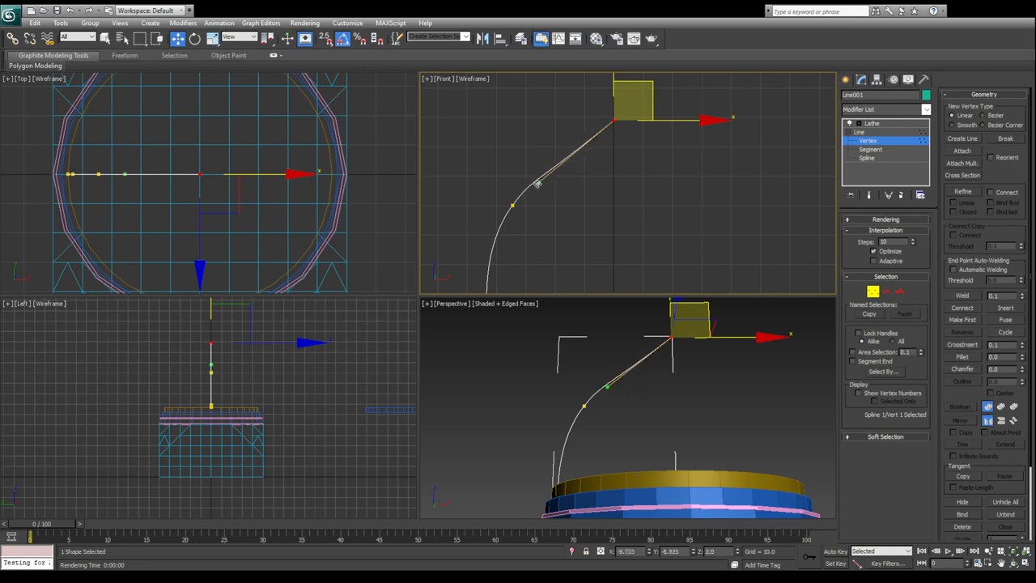
- Move the middle vertex of the profile slightly down and outward
left_click(512, 205)
middle_click_drag(537, 165, 542, 123)
left_click_drag(543, 121, 540, 146)
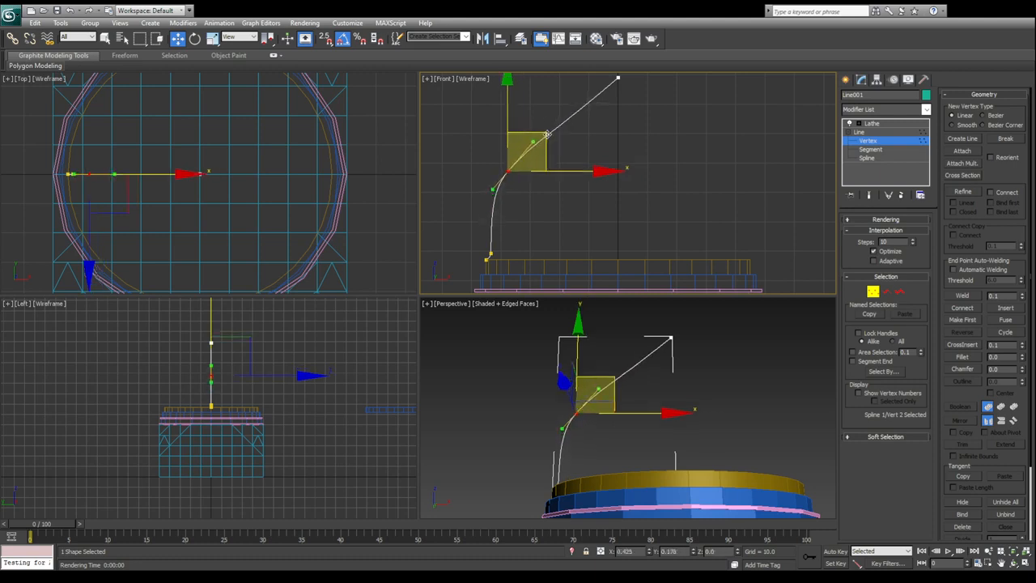
- Shorten the top vertex's handle and angle it steeply downward so the curve sweeps up into a pointed tip
left_click(618, 78)
middle_click_drag(603, 90, 607, 120)
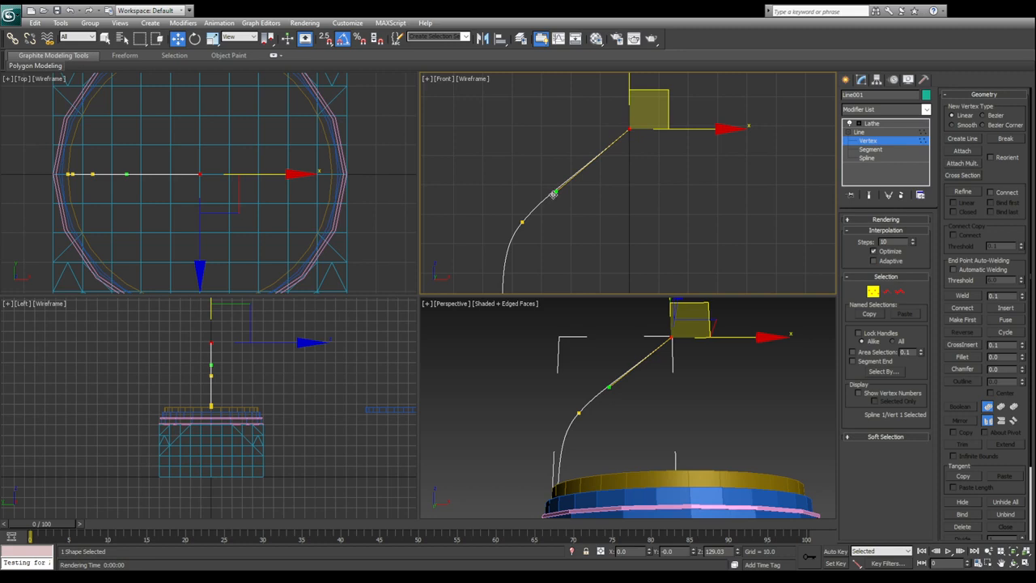
left_click_drag(557, 192, 621, 155)
- Nudge the middle vertex slightly inward and lengthen its Bezier handles along the curve
left_click(522, 221)
left_click_drag(548, 187, 548, 189)
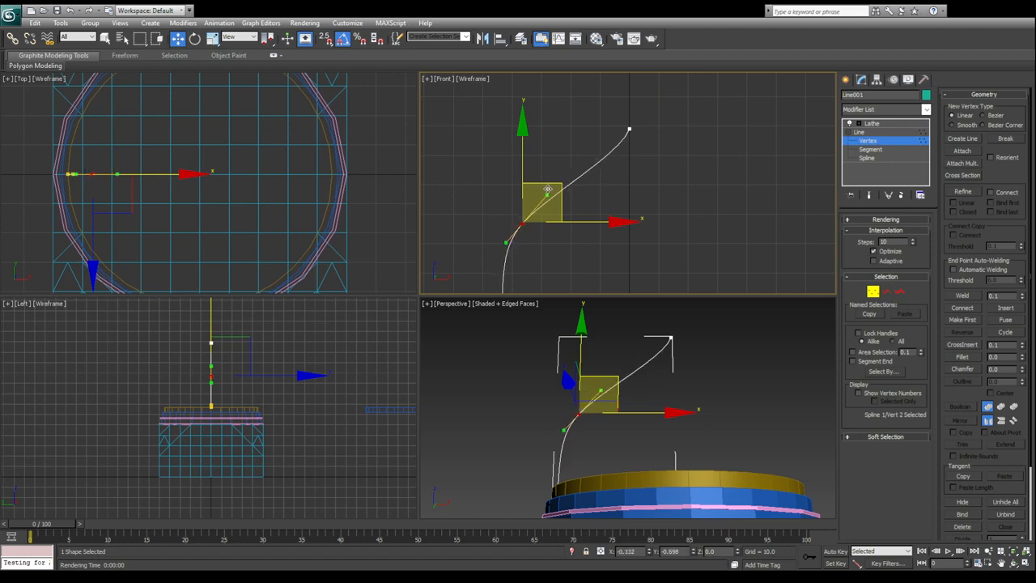
middle_click_drag(548, 188, 557, 170)
left_click_drag(530, 156, 547, 139)
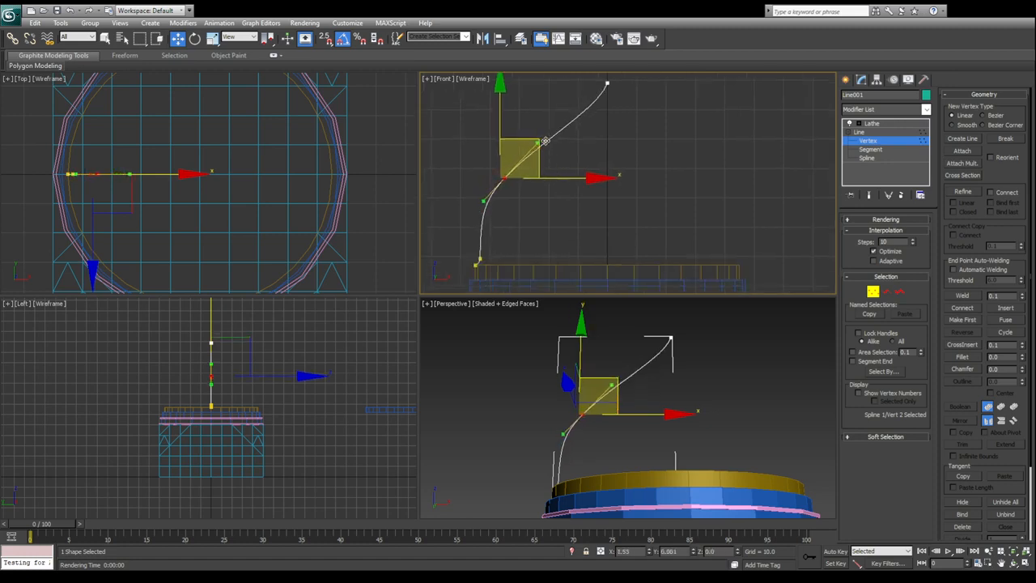
- Raise the middle vertex slightly and swing the top vertex's handle outward to soften the curve below the tip
left_click(608, 84)
middle_click_drag(612, 123, 625, 144)
left_click_drag(613, 132, 606, 138)
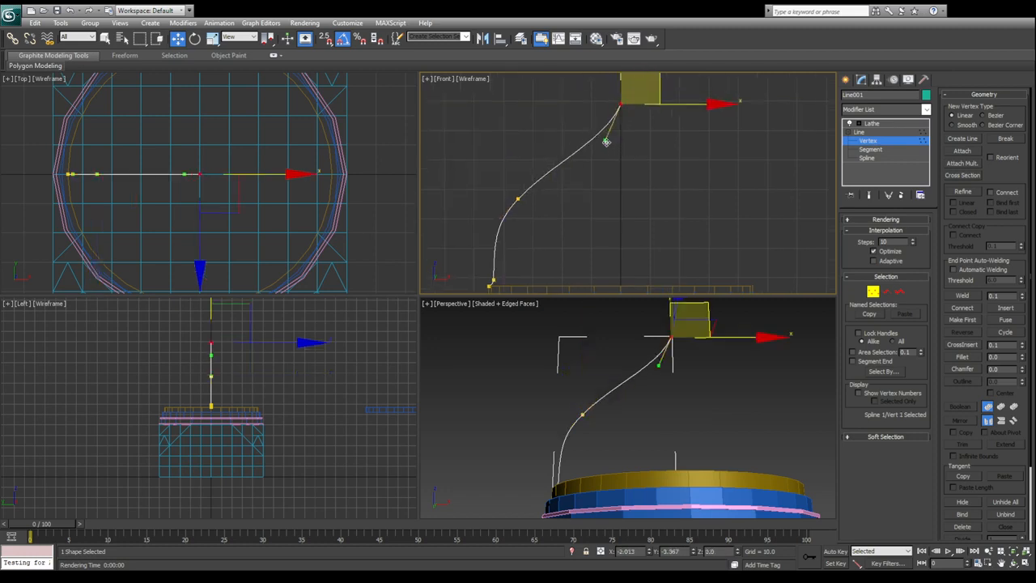
left_click(518, 197)
left_click(619, 107)
left_click_drag(604, 143, 603, 132)
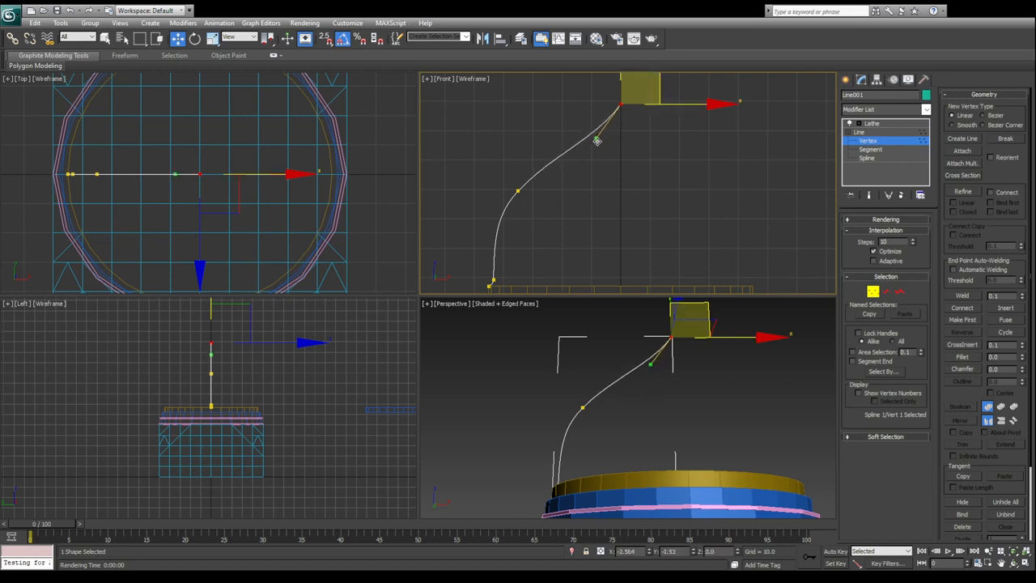
- Return to the Lathe modifier and examine the refined pointed dome from several angles in the maximised Perspective view
left_click(871, 124)
left_click(717, 378)
key("alt+w")
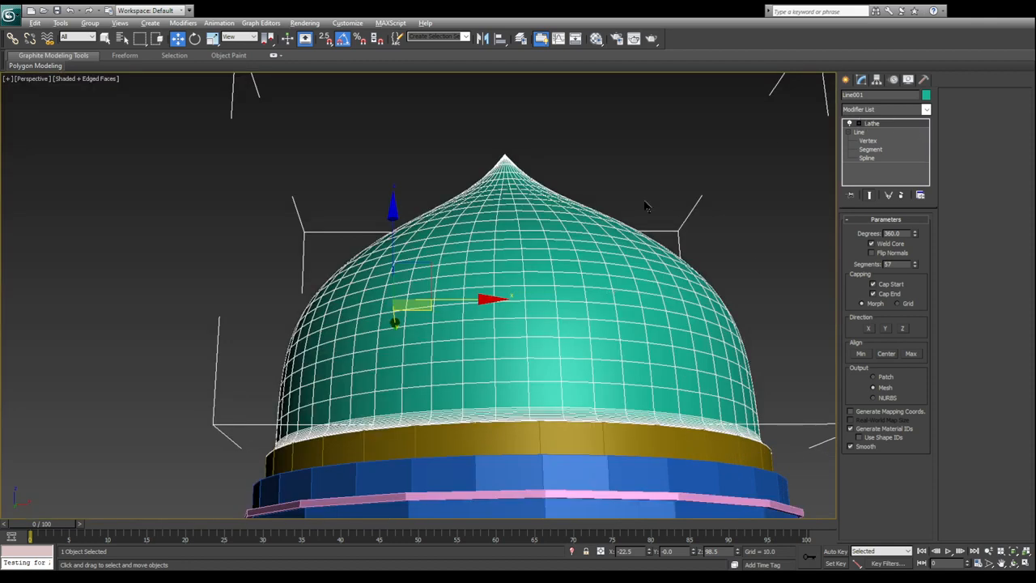
scroll(478, 253, "up", 3)
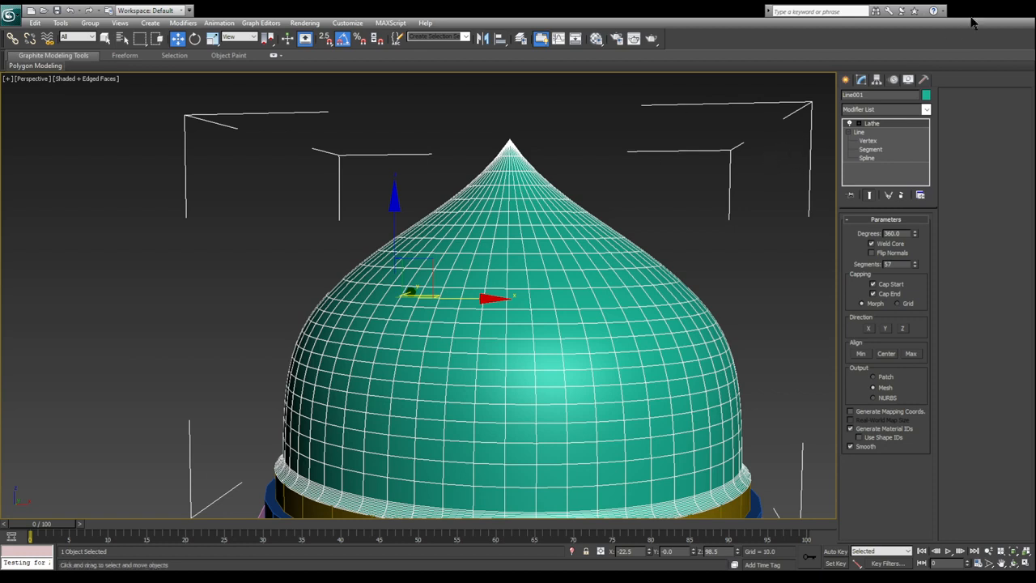
middle_click_drag(480, 295, 448, 335, "alt")
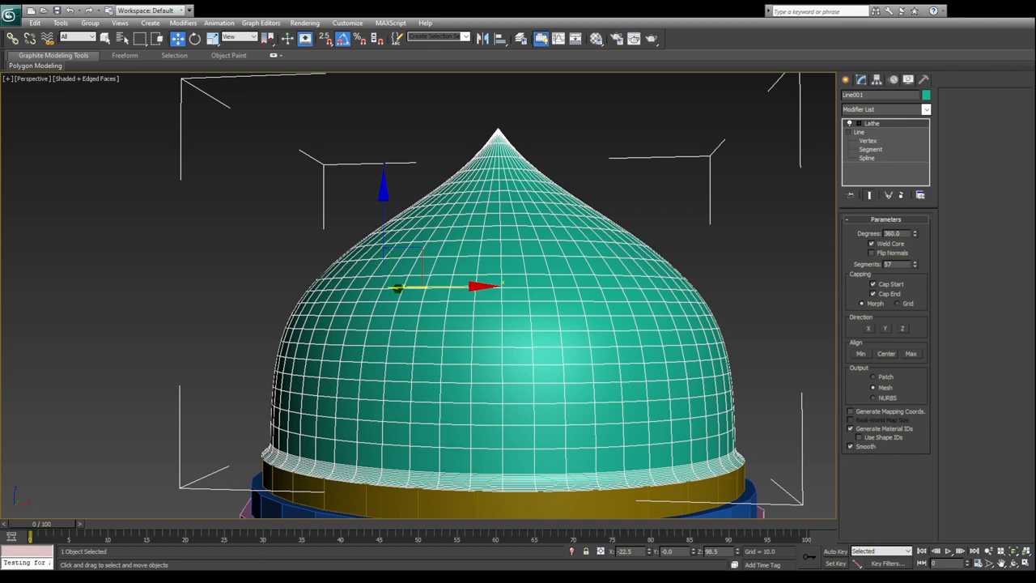